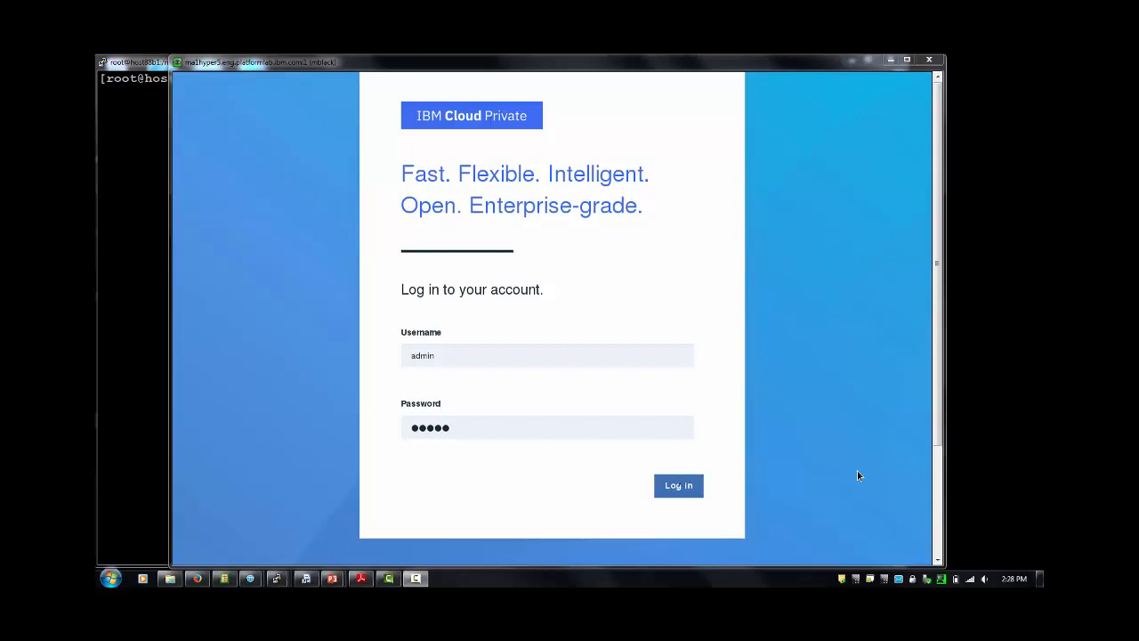
Log in and copy the mycluster.icp kubectl setup commands from the admin menu's Configure client.
{"action": "left_click", "coordinate": [679, 486]}
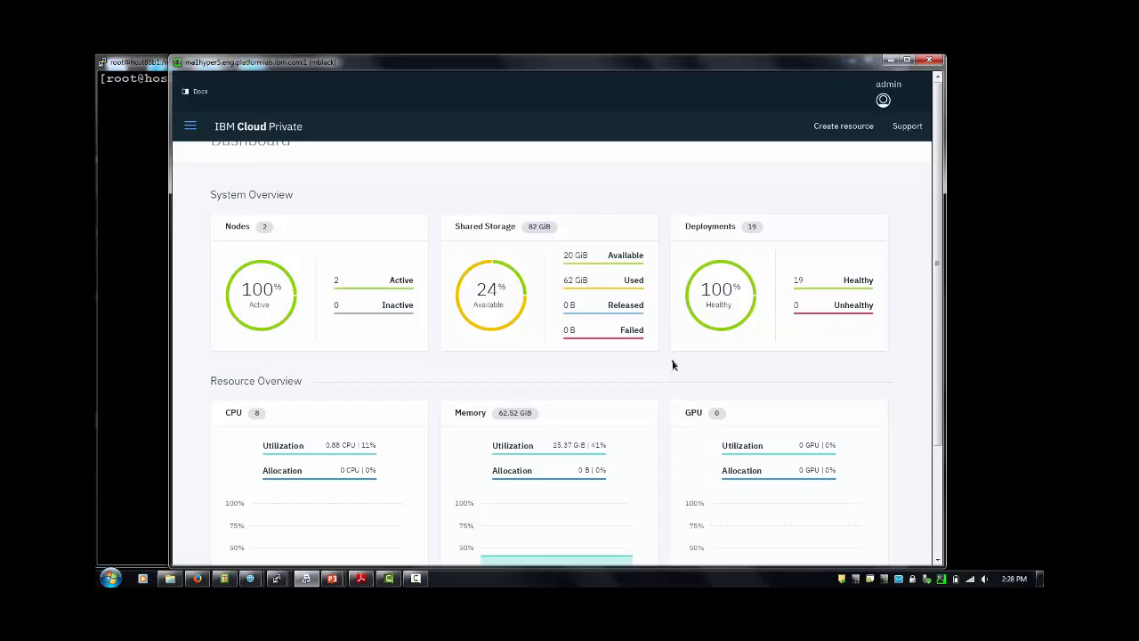
{"action": "left_click", "coordinate": [882, 103]}
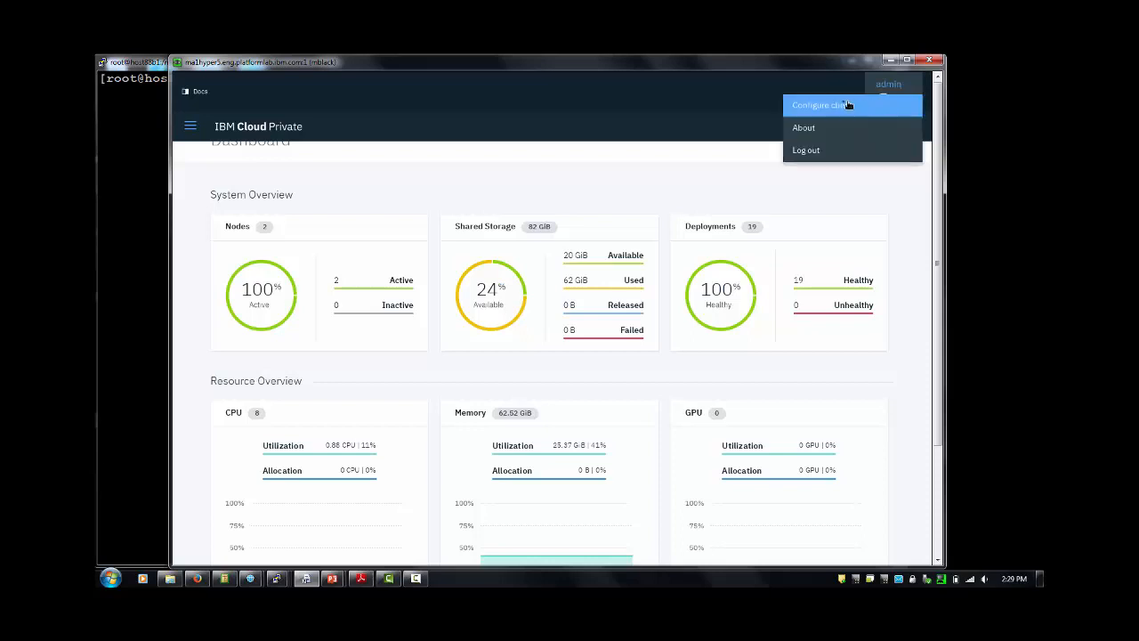
{"action": "left_click", "coordinate": [837, 107]}
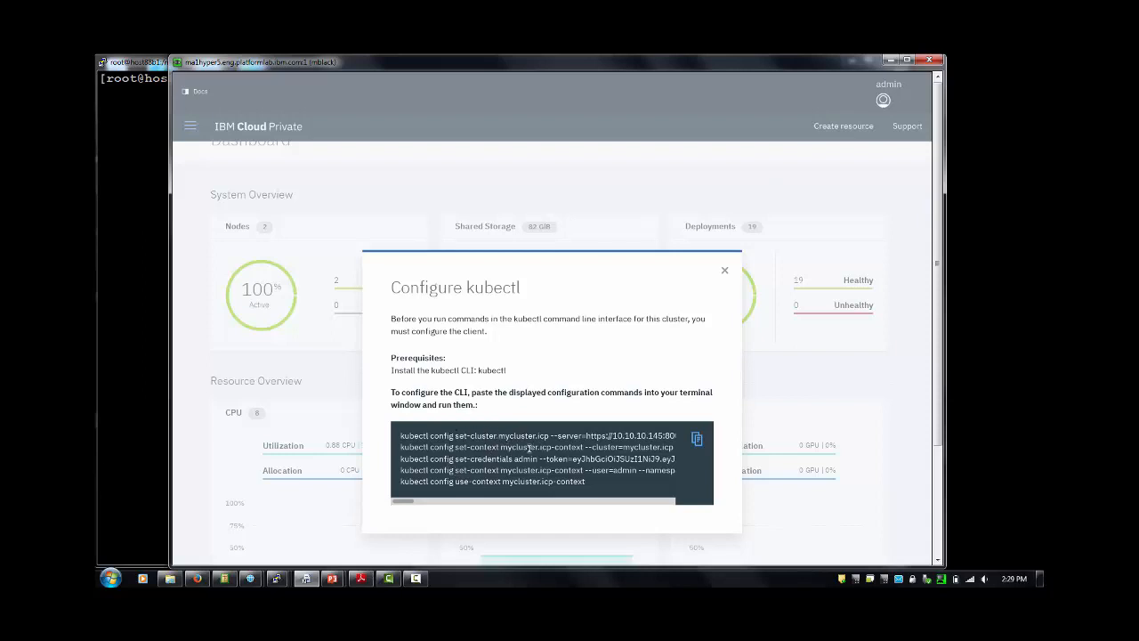
{"action": "left_click", "coordinate": [699, 438]}
{"action": "left_click", "coordinate": [700, 438]}
Close the kubectl configuration dialog and run clear in the PuTTY terminal.
{"action": "left_click", "coordinate": [724, 270]}
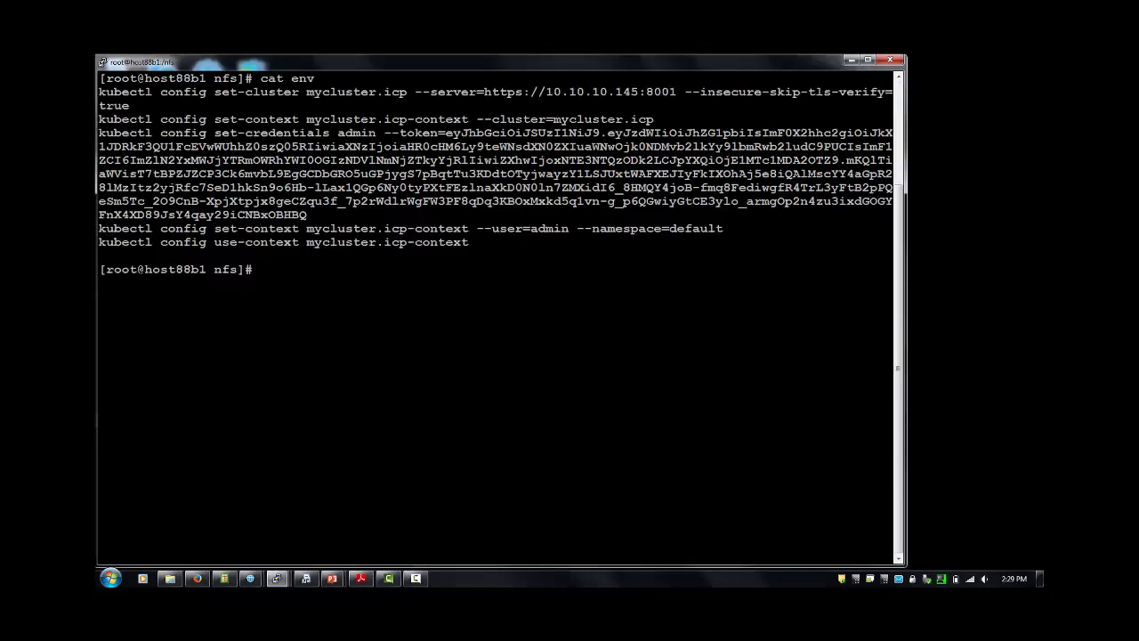
{"action": "type", "text": "clear"}
{"action": "key", "text": "Return"}
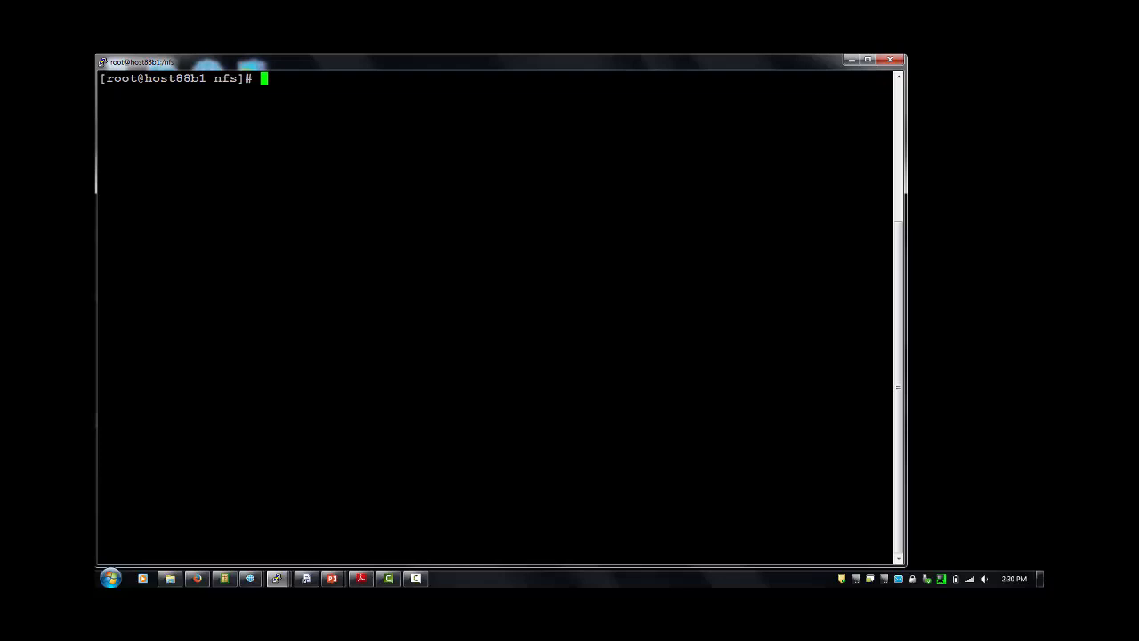
List the cluster nodes with their labels using kubectl get nodes --show-labels.
{"action": "key", "text": "Up"}
{"action": "key", "text": "Up"}
{"action": "key", "text": "Up"}
{"action": "key", "text": "Up"}
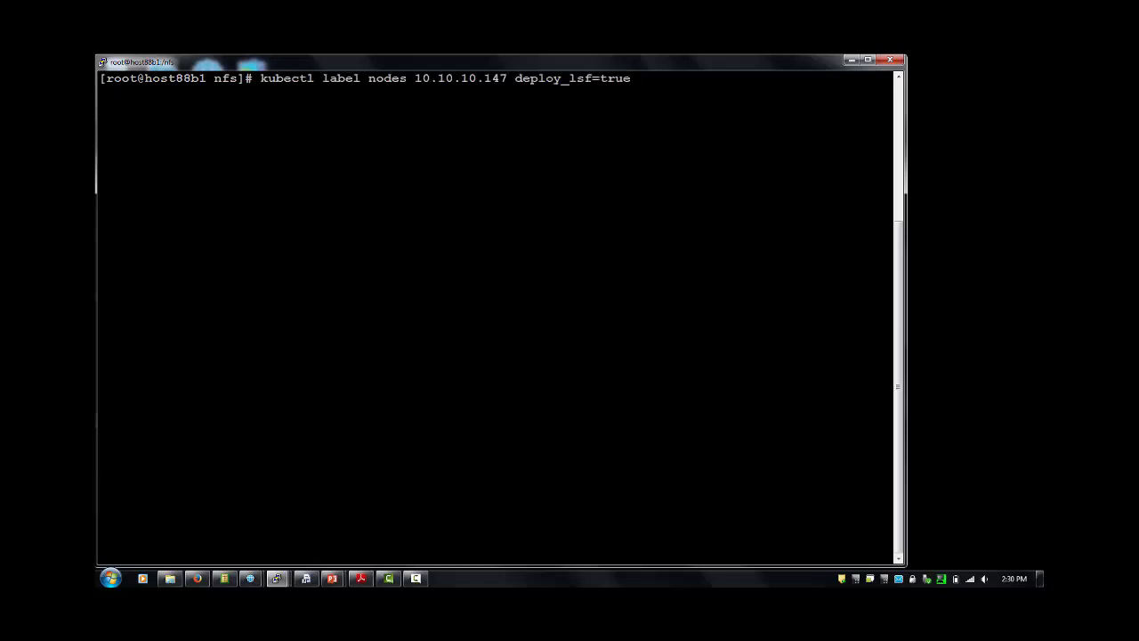
{"action": "key", "text": "Up"}
{"action": "key", "text": "Return"}
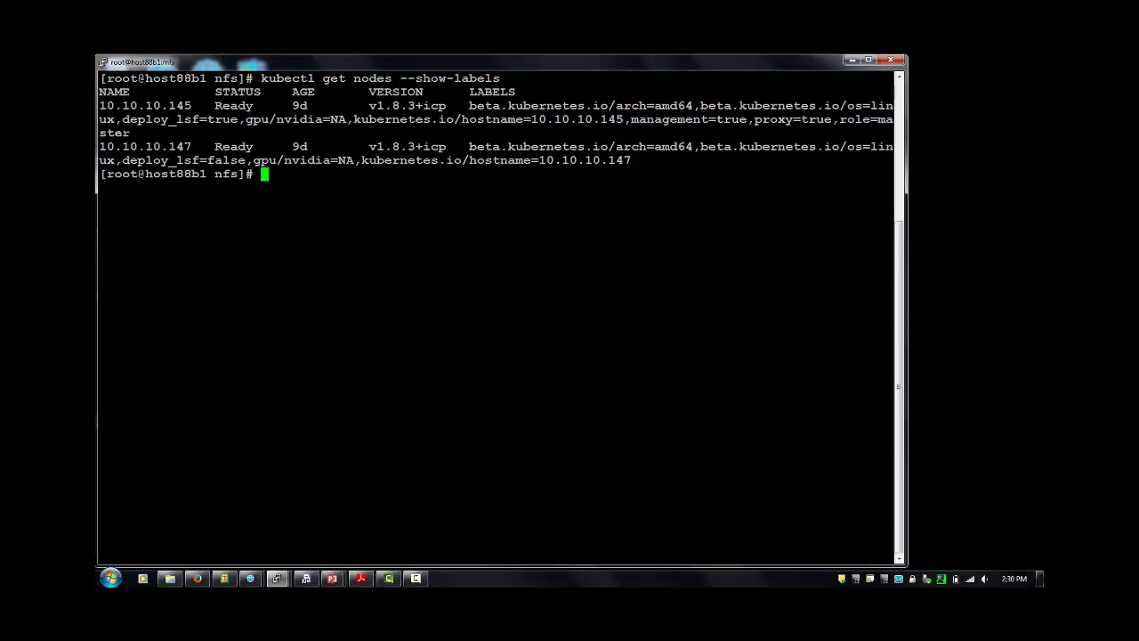
Label nodes 10.10.10.147 and 10.10.10.145 with deploy_lsf=true.
{"action": "key", "text": "Up"}
{"action": "key", "text": "Up"}
{"action": "key", "text": "Up"}
{"action": "key", "text": "Up"}
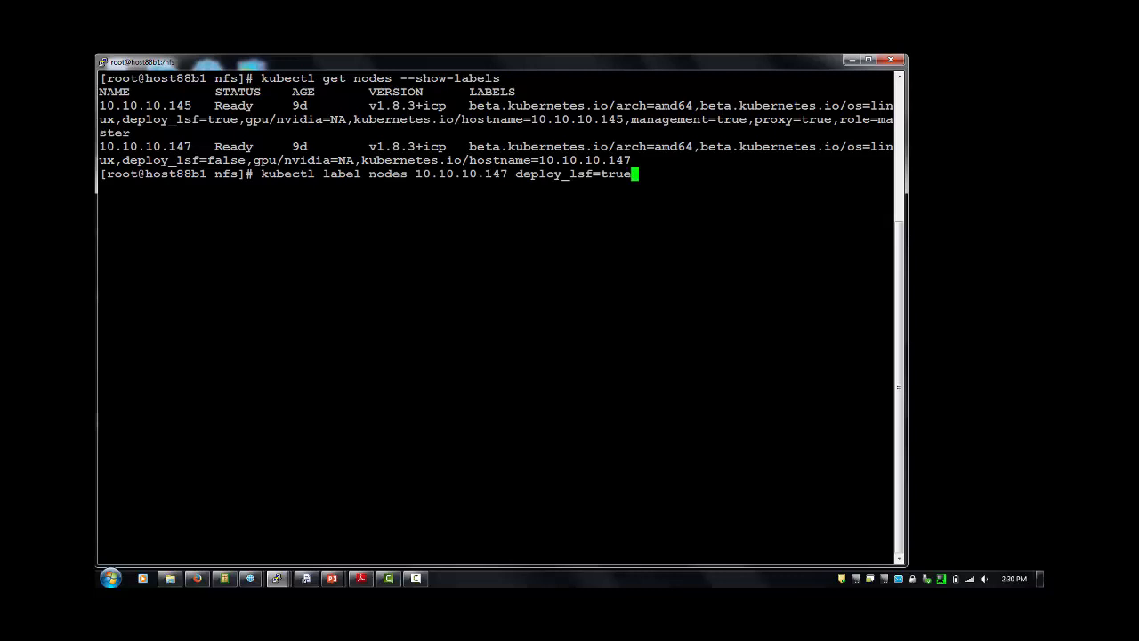
{"action": "key", "text": "Return"}
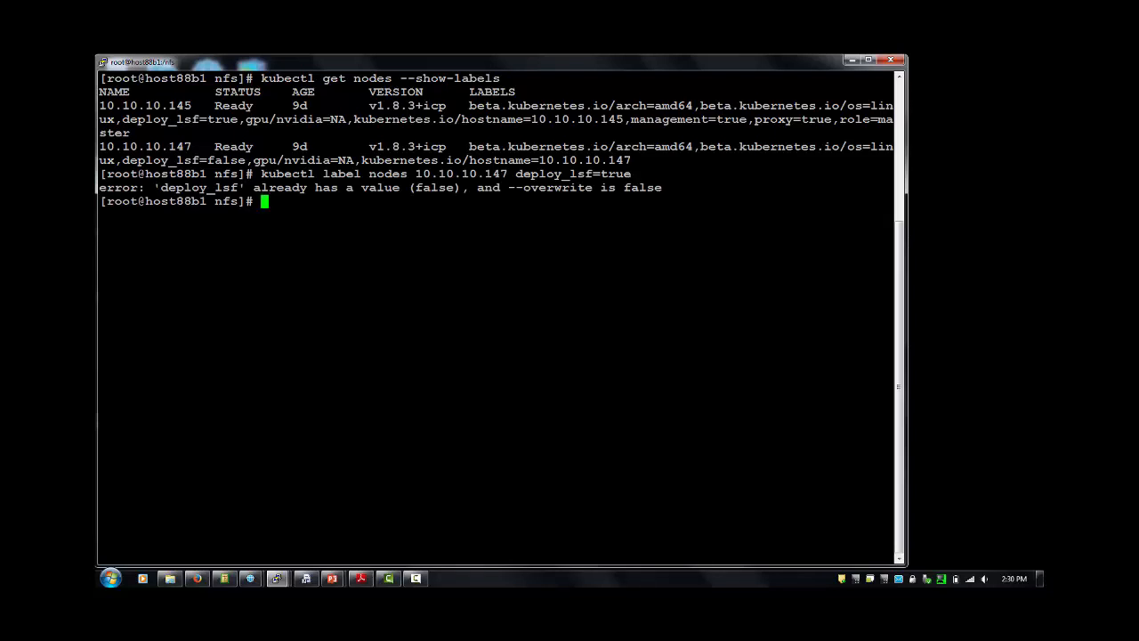
{"action": "key", "text": "Up"}
{"action": "key", "text": "Left"}
{"action": "key", "text": "Left"}
{"action": "key", "text": "Left"}
{"action": "key", "text": "Left"}
{"action": "key", "text": "Left"}
{"action": "key", "text": "Left"}
{"action": "key", "text": "Left"}
{"action": "key", "text": "Left"}
{"action": "key", "text": "Left"}
{"action": "key", "text": "Left"}
{"action": "key", "text": "Left"}
{"action": "key", "text": "Left"}
{"action": "key", "text": "Left"}
{"action": "key", "text": "Left"}
{"action": "key", "text": "Left"}
{"action": "key", "text": "Left"}
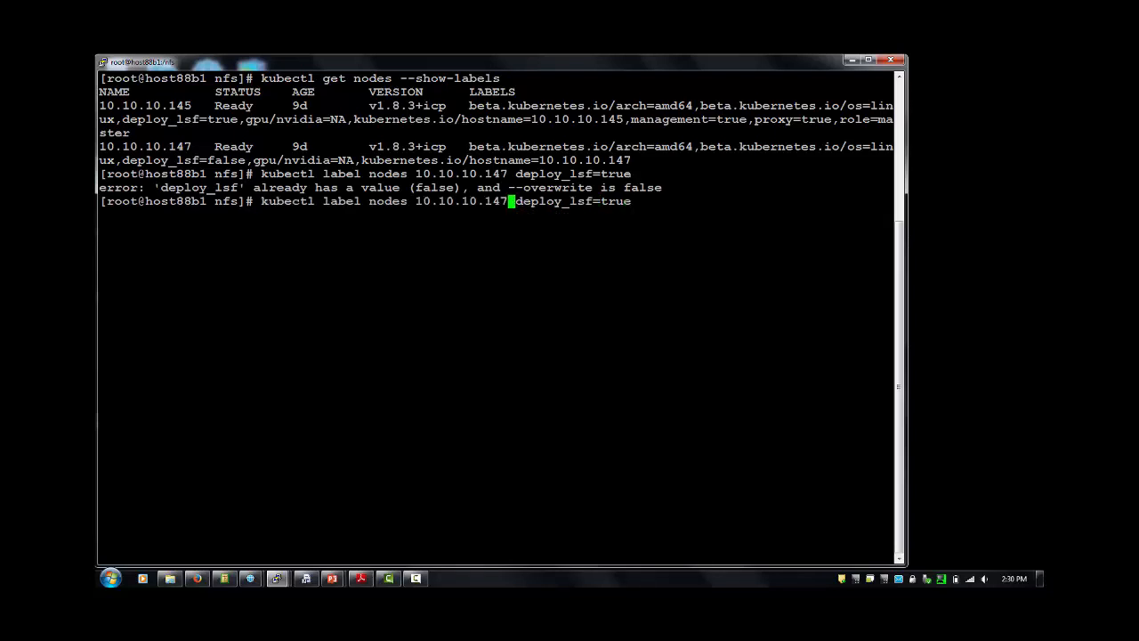
{"action": "key", "text": "BackSpace"}
{"action": "type", "text": "5"}
{"action": "key", "text": "Return"}
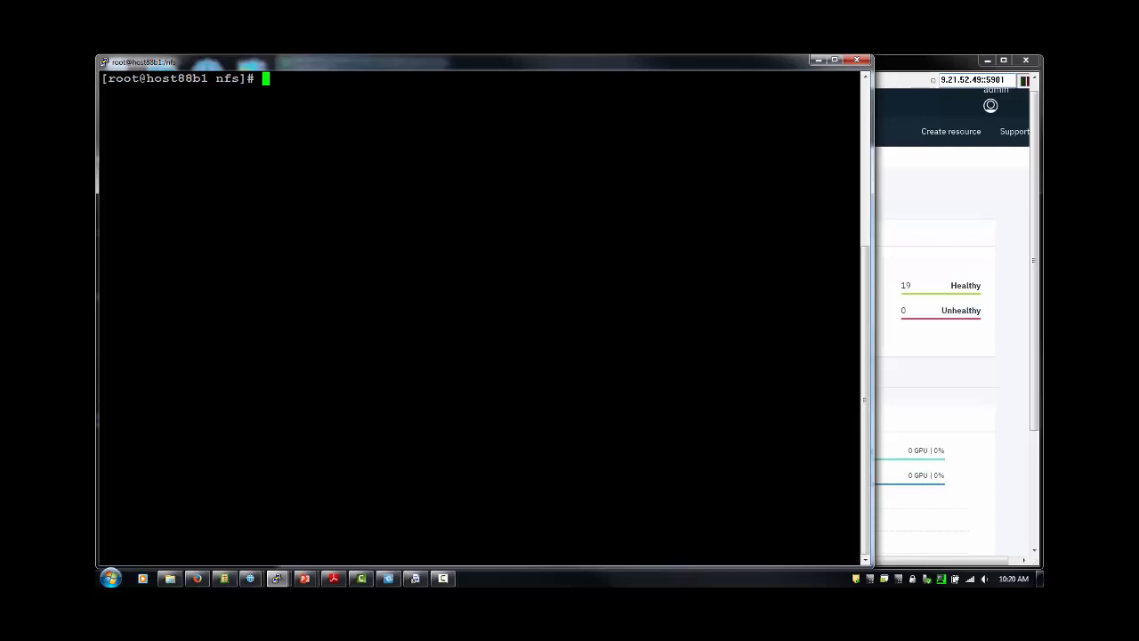
Check the size and usage of the /nfs mount with df -h /nfs.
{"action": "type", "text": "df -h /nfs"}
{"action": "key", "text": "Return"}
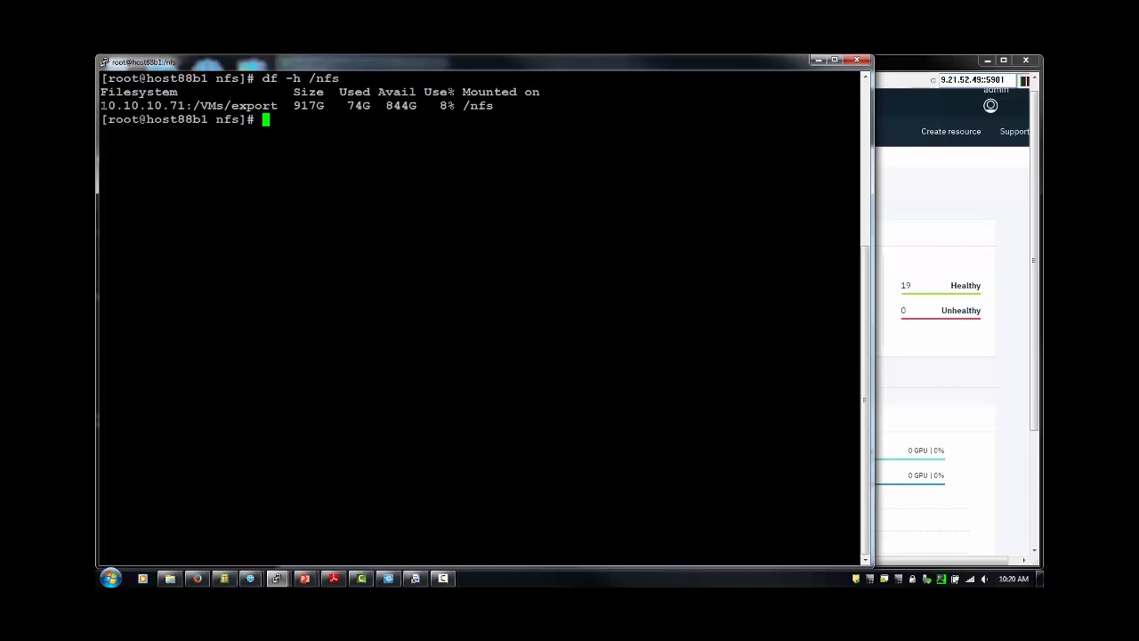
{"action": "left_click_drag", "start_coordinate": [103, 106], "coordinate": [278, 105]}
{"action": "left_click", "coordinate": [192, 106]}
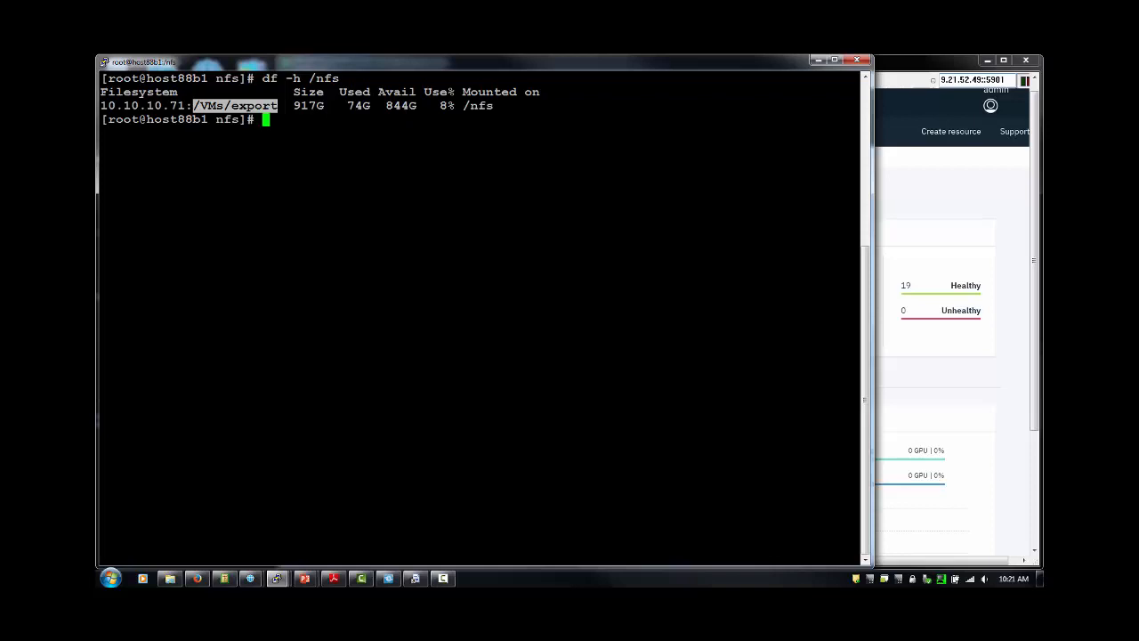
Create the folders icp-mypv, icp-data and icp-apps under /nfs.
{"action": "type", "text": "mkdri"}
{"action": "key", "text": "BackSpace"}
{"action": "key", "text": "BackSpace"}
{"action": "key", "text": "BackSpace"}
{"action": "type", "text": "ir icp-mypv"}
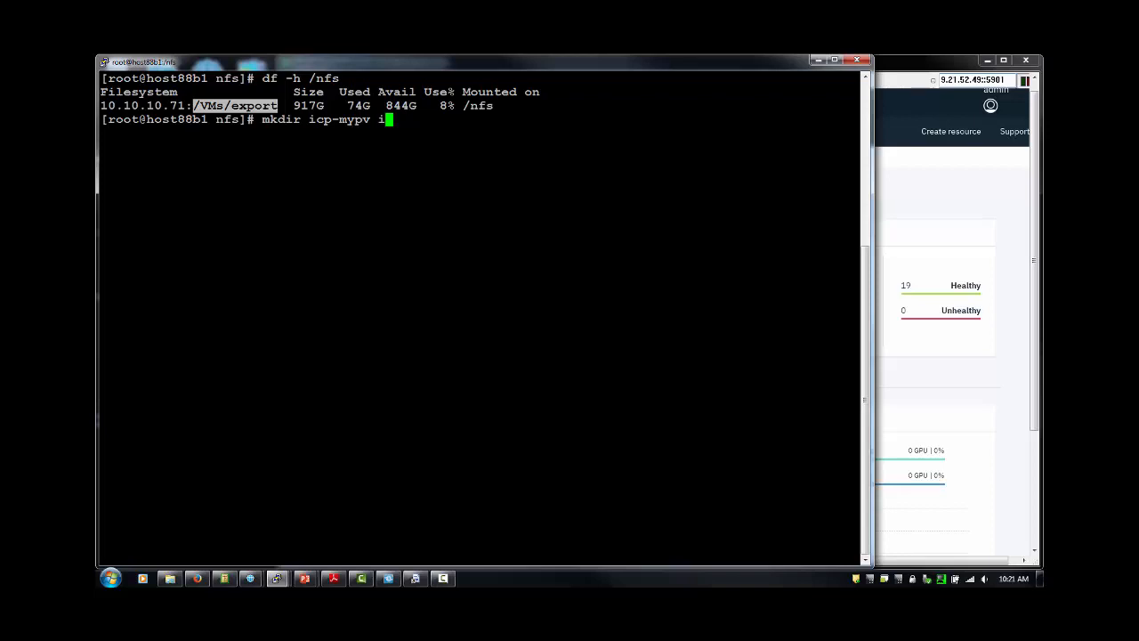
{"action": "type", "text": " icp-data icp-apps"}
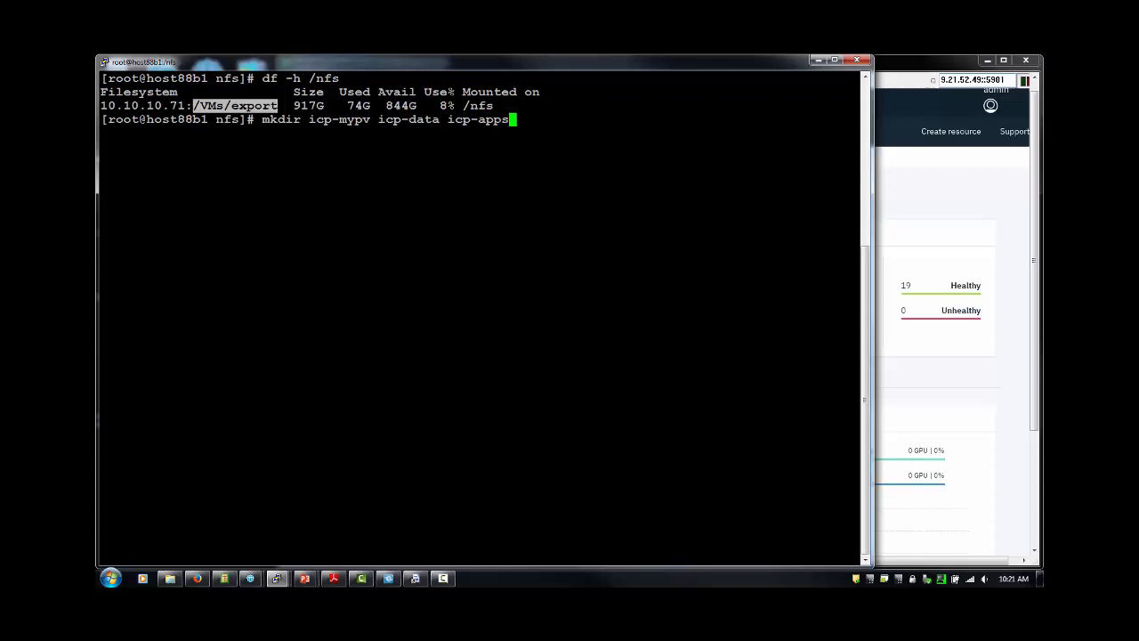
{"action": "key", "text": "Return"}
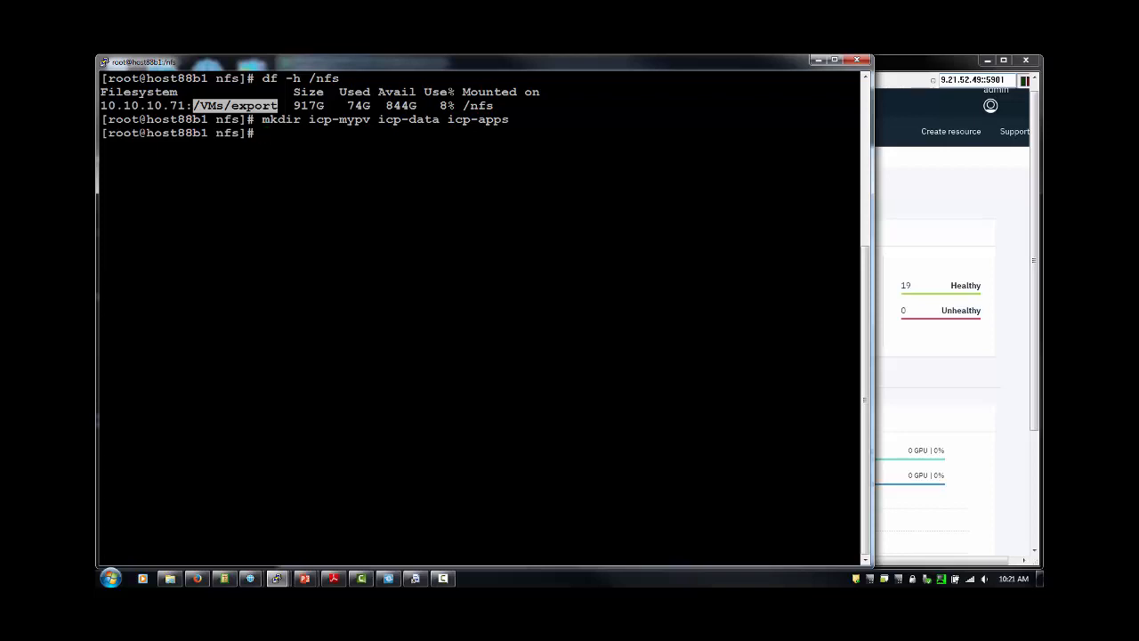
Copy the myjob file into the icp-apps folder.
{"action": "type", "text": "cp myjob icp/ap"}
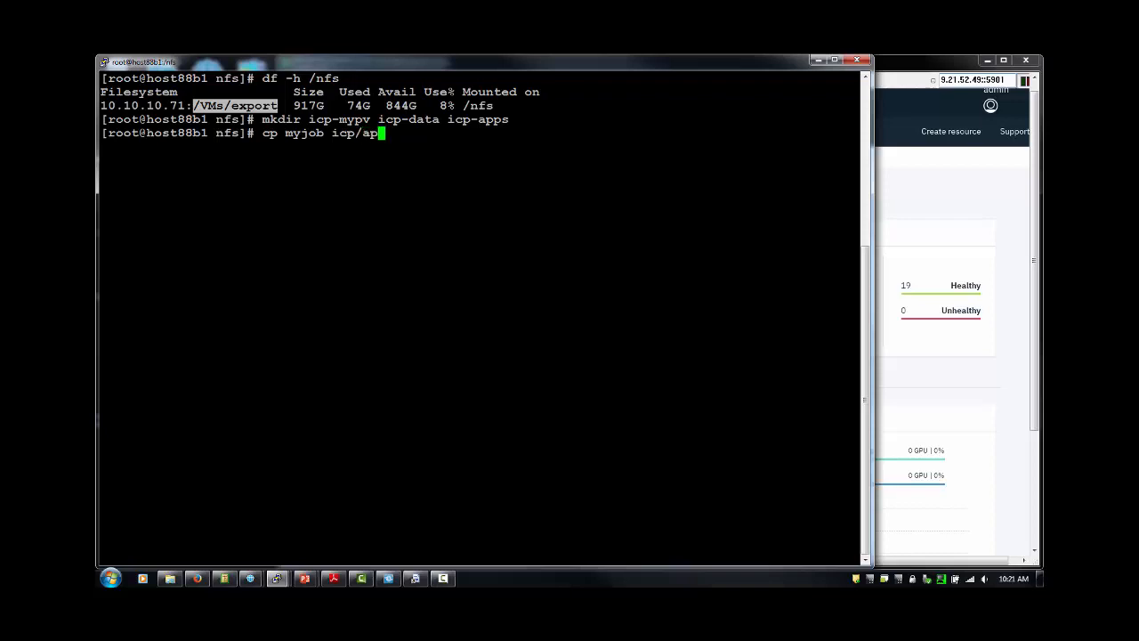
{"action": "key", "text": "BackSpace"}
{"action": "key", "text": "BackSpace"}
{"action": "key", "text": "BackSpace"}
{"action": "type", "text": "-a"}
{"action": "key", "text": "Tab"}
{"action": "key", "text": "Return"}
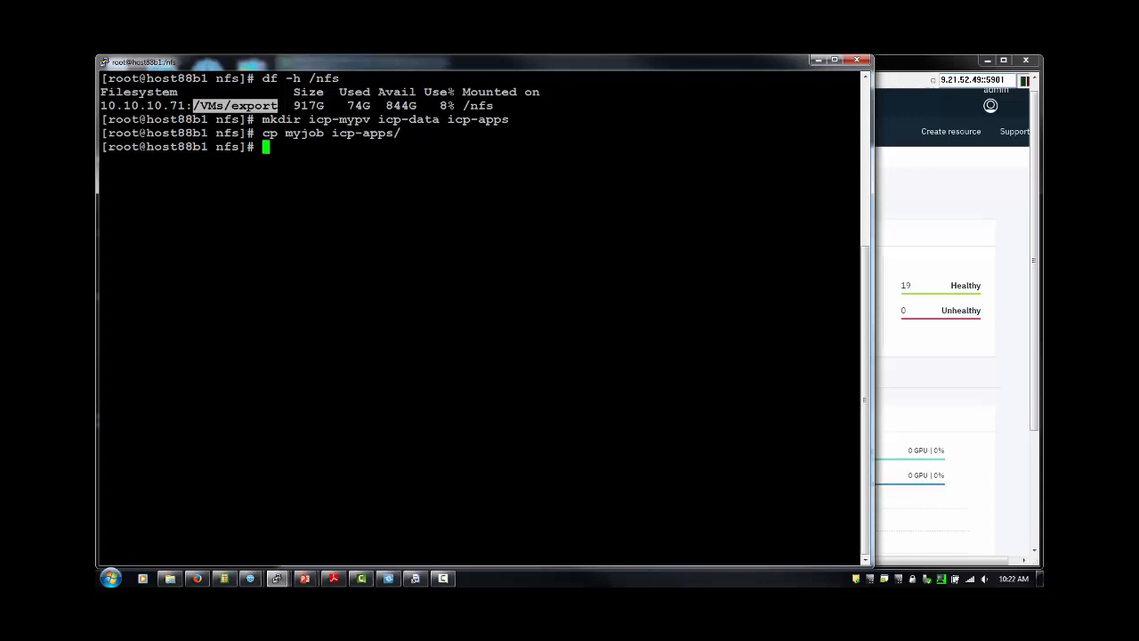
{"action": "left_click", "coordinate": [932, 65]}
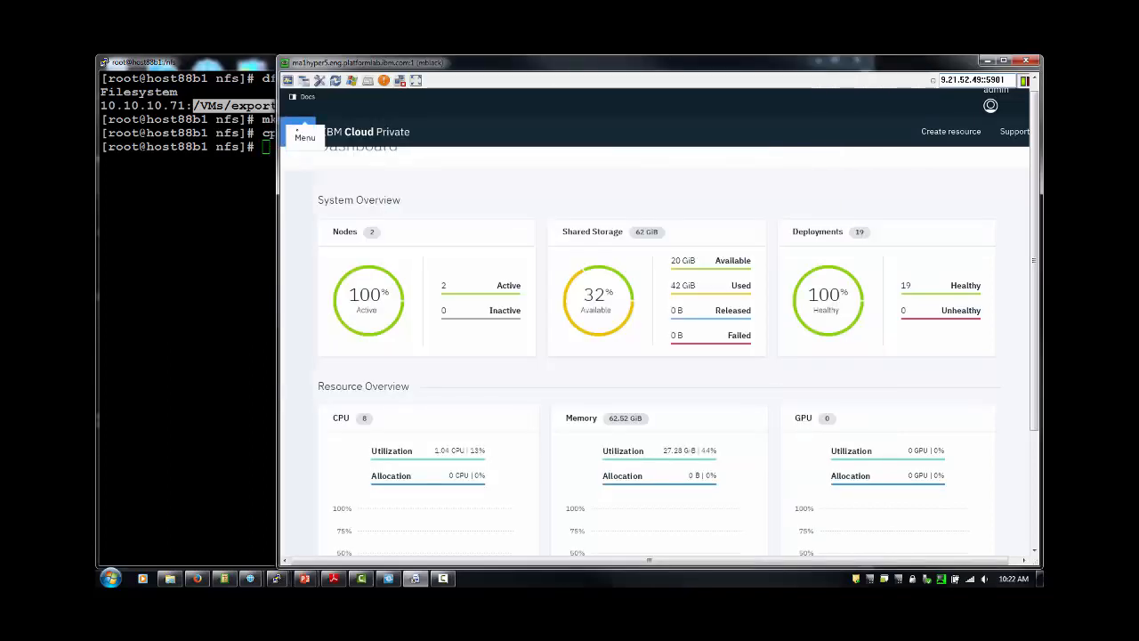
Go to Platform > Storage and open the Create PersistentVolume form.
{"action": "left_click", "coordinate": [298, 132]}
{"action": "left_click", "coordinate": [308, 332]}
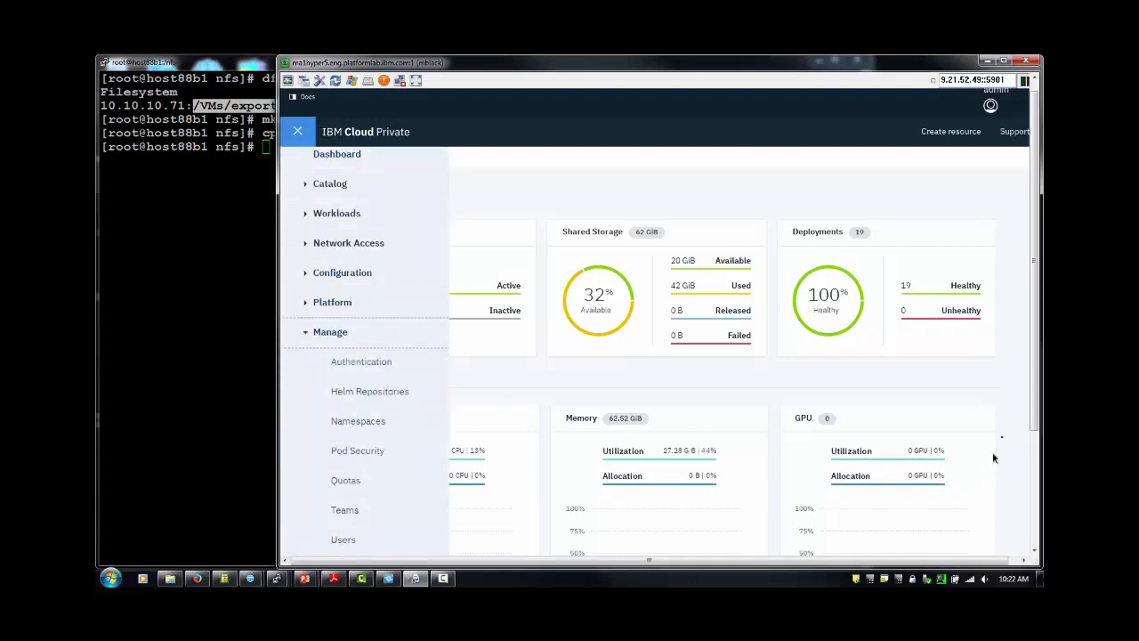
{"action": "scroll", "coordinate": [991, 458], "scroll_direction": "down", "scroll_amount": 2}
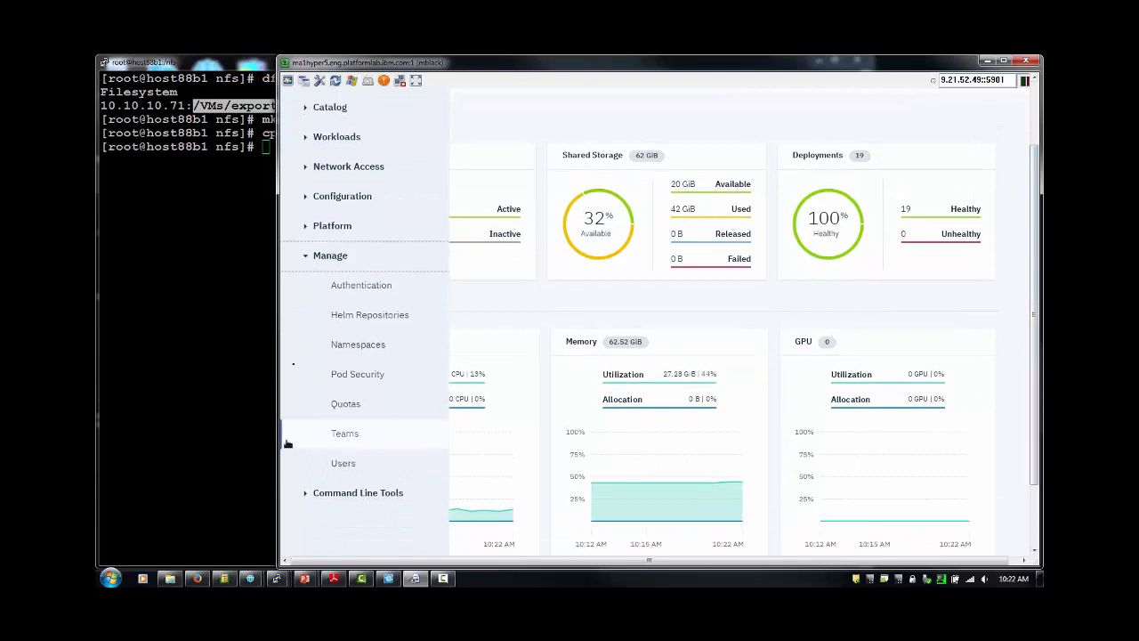
{"action": "left_click", "coordinate": [306, 230]}
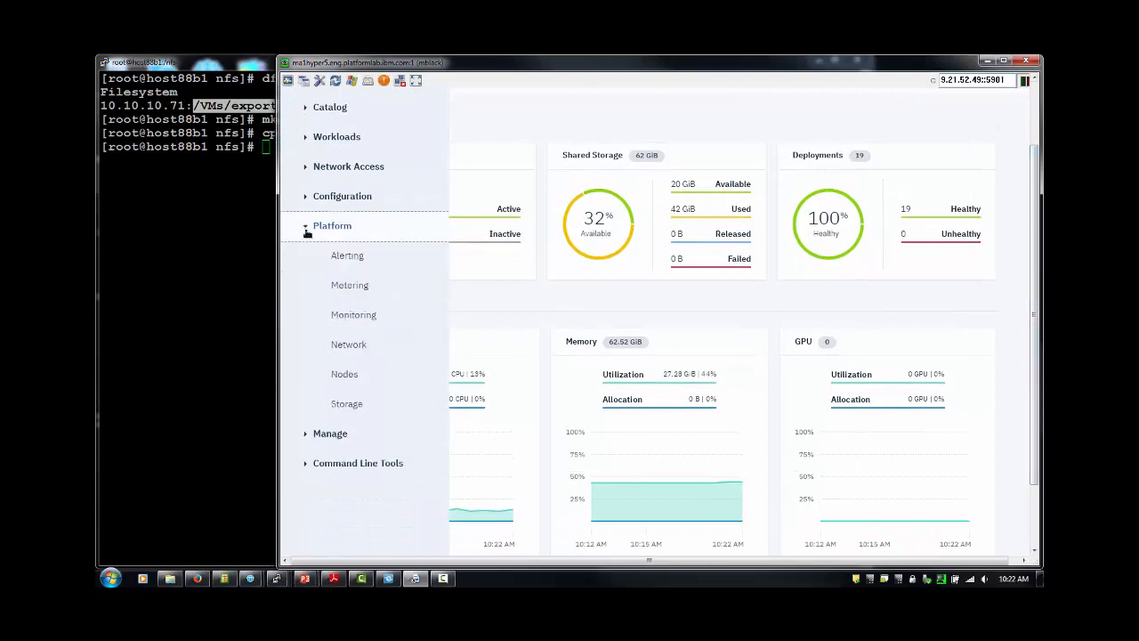
{"action": "left_click", "coordinate": [347, 405]}
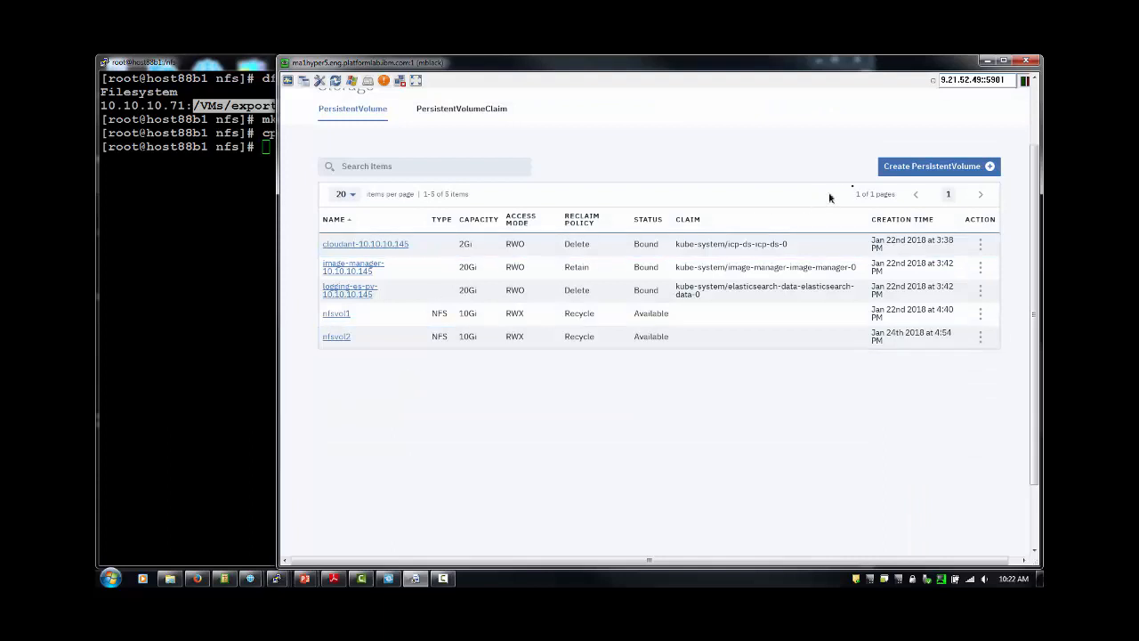
{"action": "left_click", "coordinate": [910, 169]}
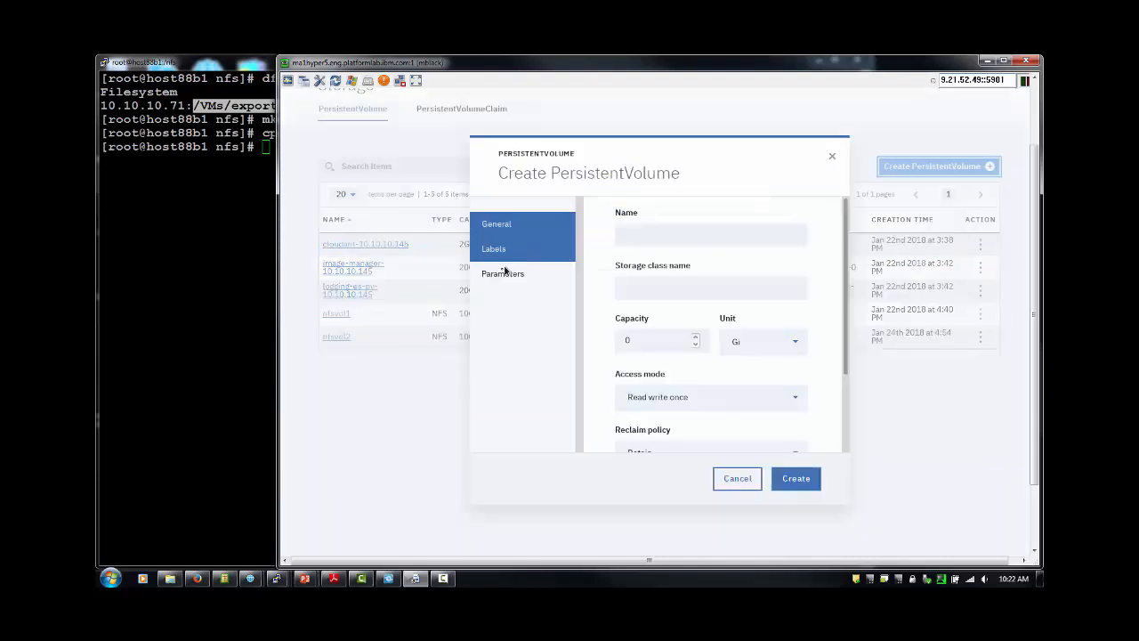
Fill in volume myvol01: 10 Gi, Read write many access, Recycle reclaim policy.
{"action": "left_click", "coordinate": [659, 234]}
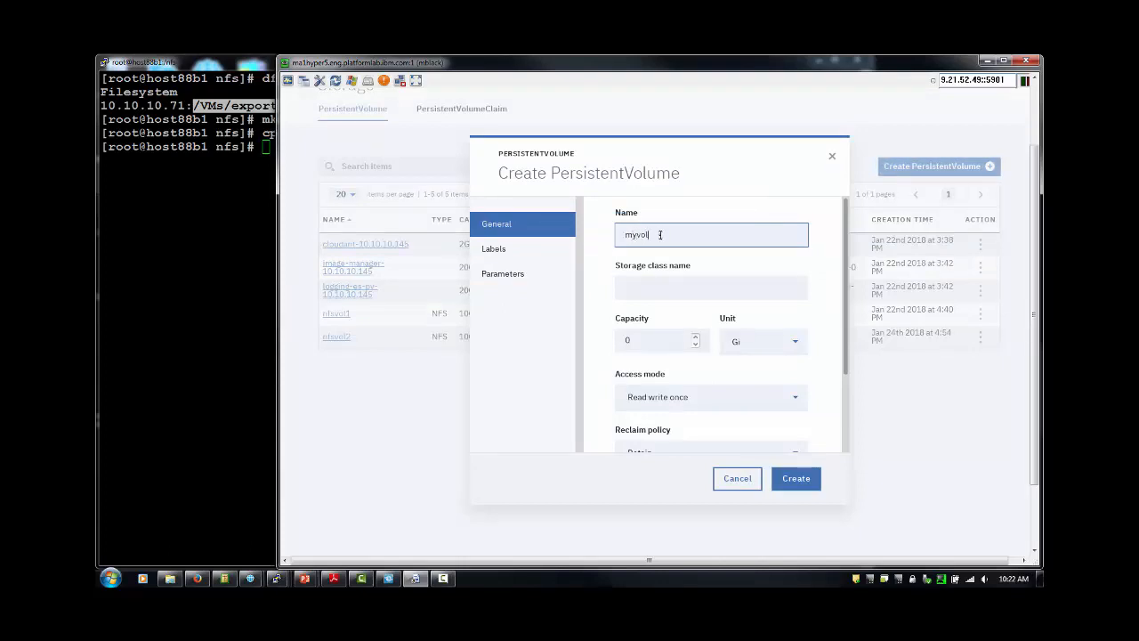
{"action": "left_click", "coordinate": [625, 339]}
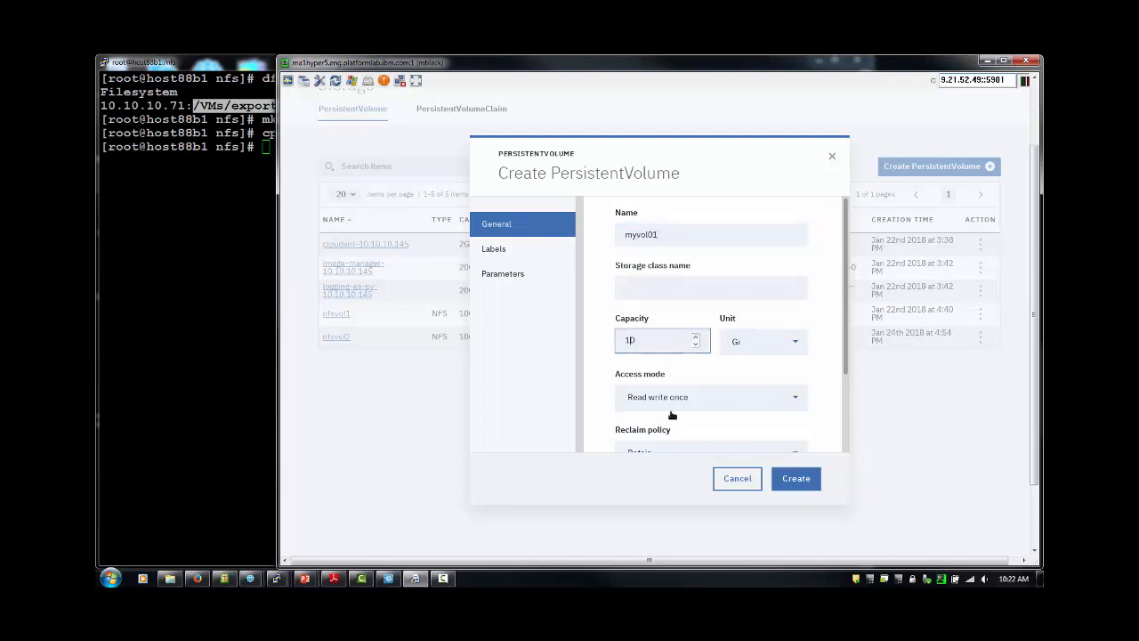
{"action": "left_click", "coordinate": [795, 399]}
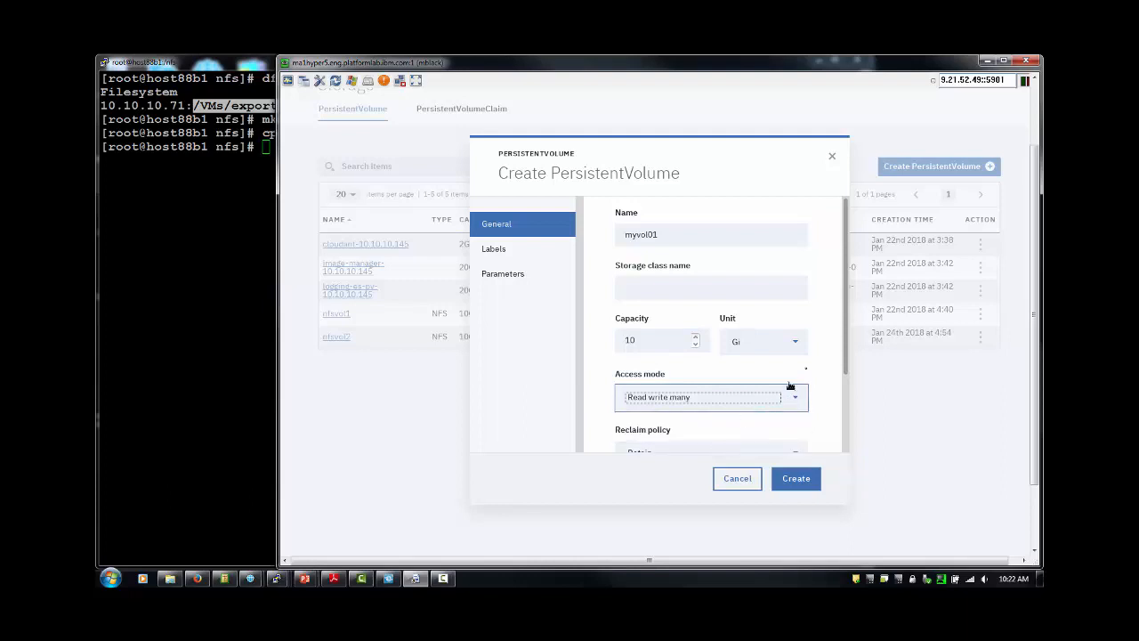
{"action": "left_click_drag", "start_coordinate": [846, 349], "coordinate": [834, 424]}
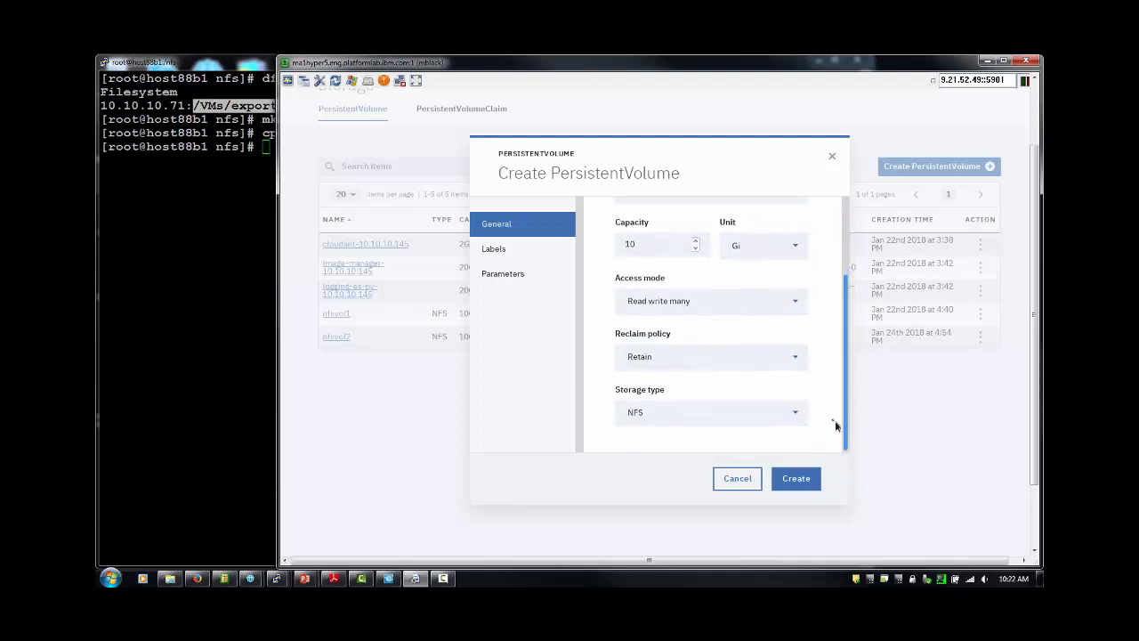
{"action": "left_click", "coordinate": [789, 362]}
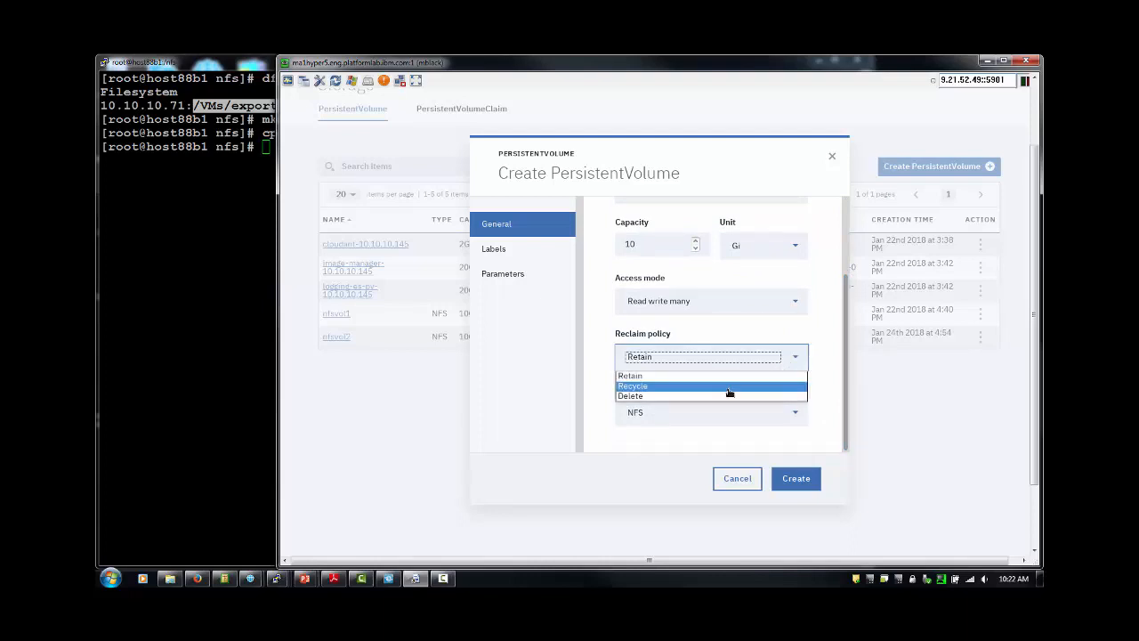
{"action": "left_click", "coordinate": [727, 387]}
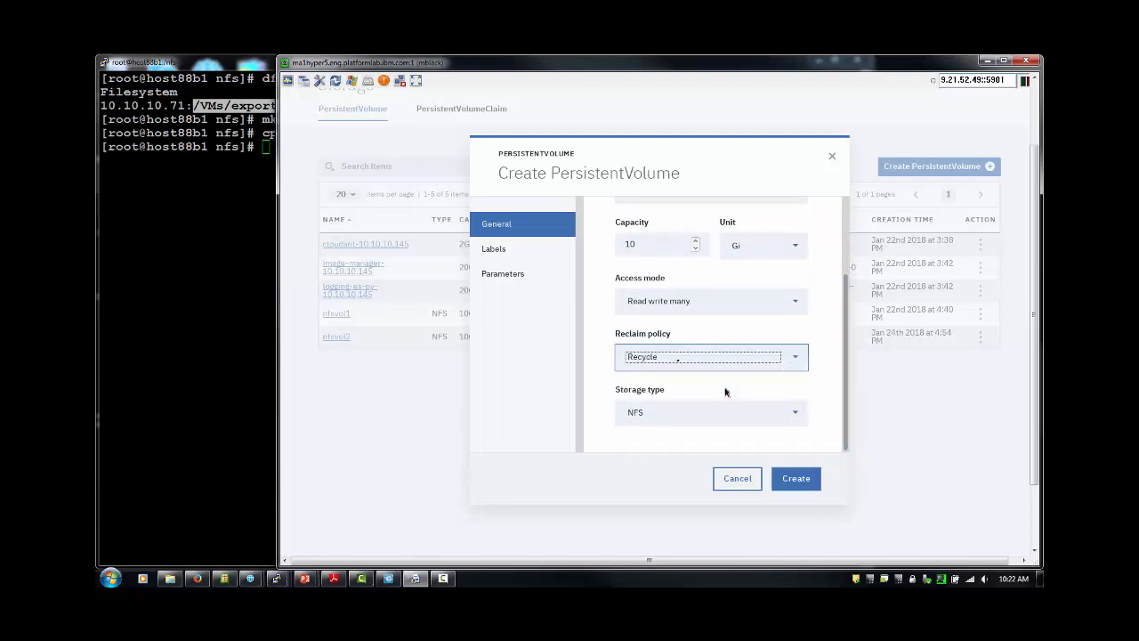
{"action": "left_click", "coordinate": [503, 275]}
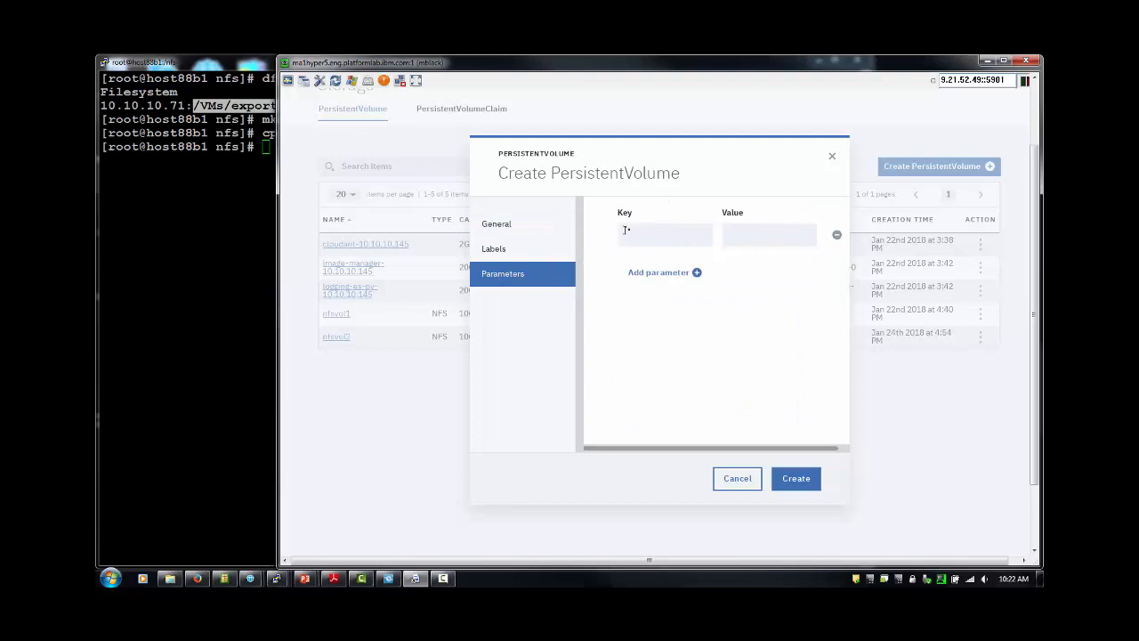
Add the NFS parameter server with value 10.10.10.71.
{"action": "left_click", "coordinate": [633, 234]}
{"action": "type", "text": "server"}
{"action": "left_click", "coordinate": [724, 237]}
{"action": "left_click", "coordinate": [752, 233]}
{"action": "type", "text": "/VMs/export/icp"}
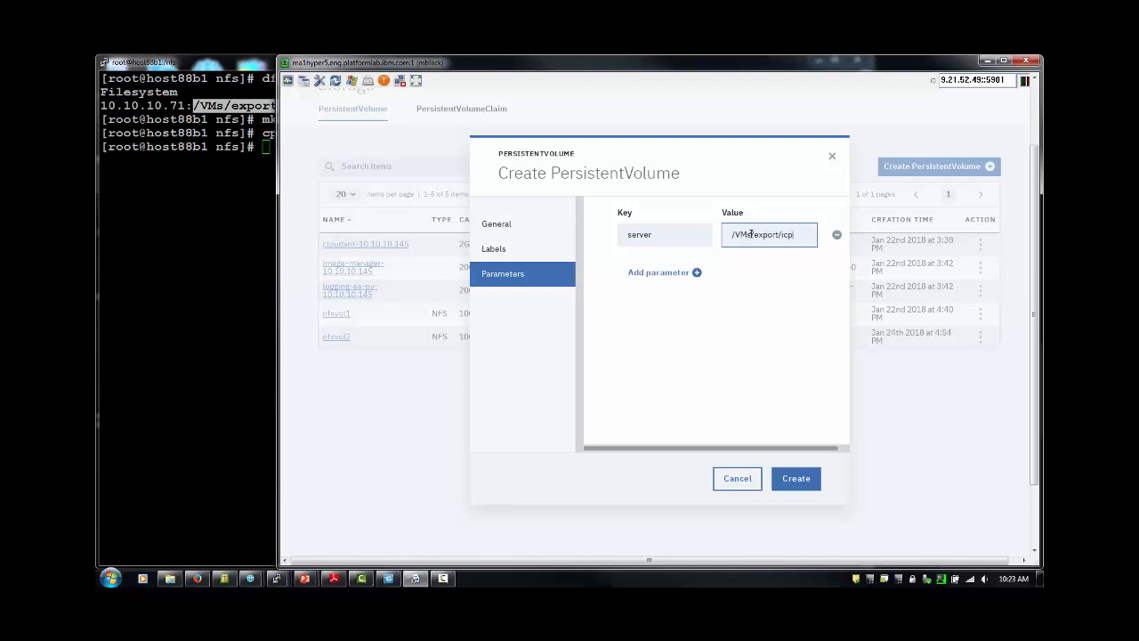
{"action": "type", "text": "-mypv"}
{"action": "left_click", "coordinate": [264, 64]}
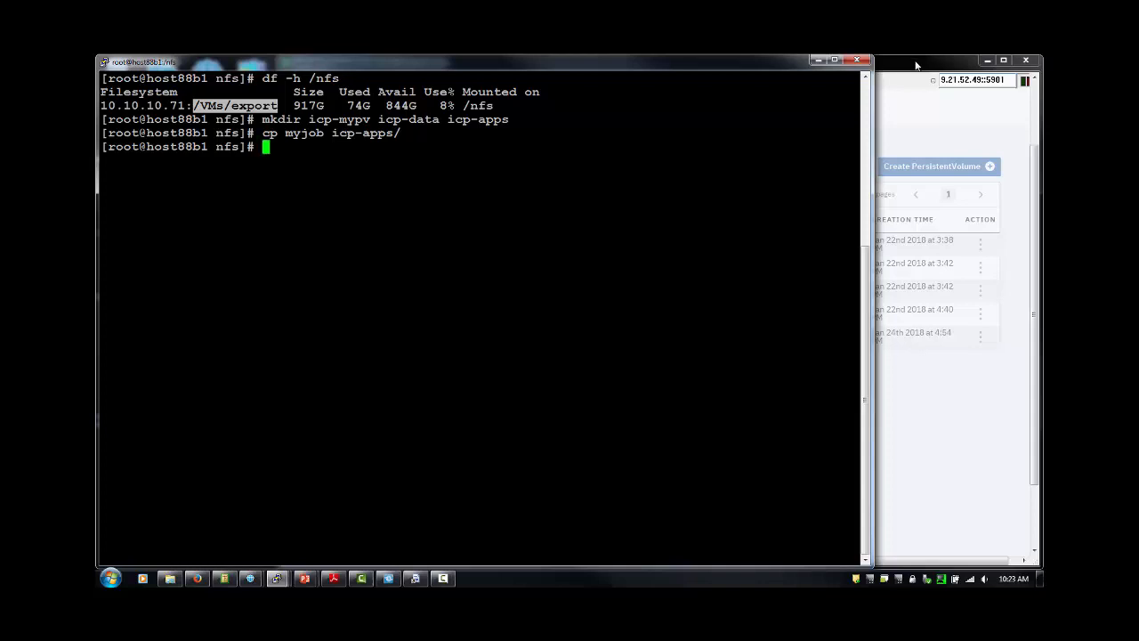
{"action": "key", "text": "alt+Tab"}
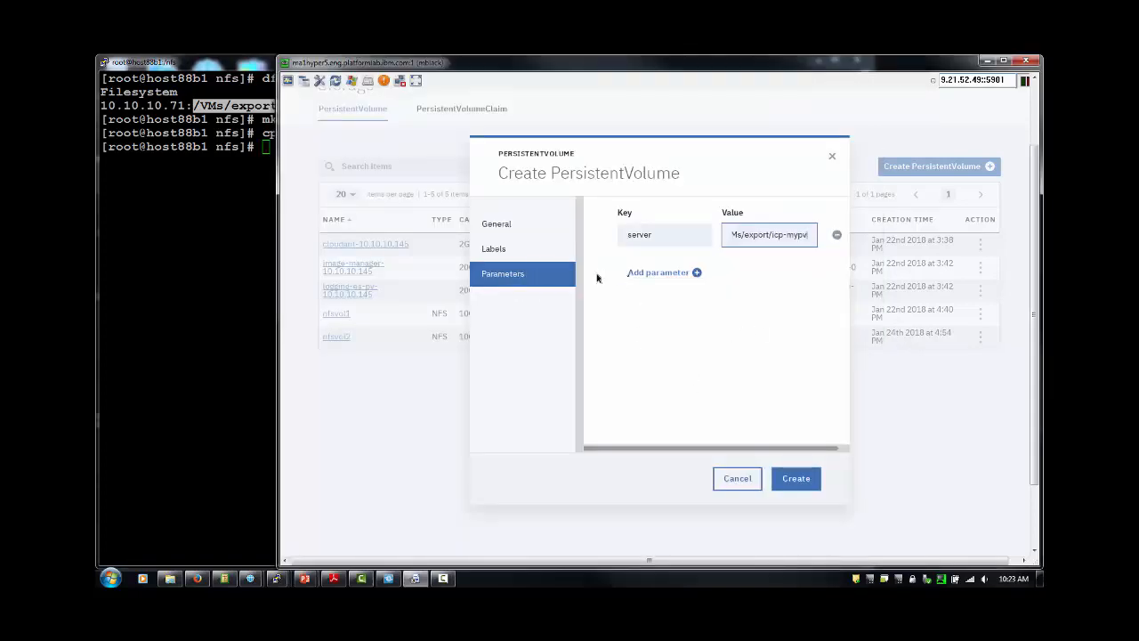
{"action": "left_click", "coordinate": [692, 273]}
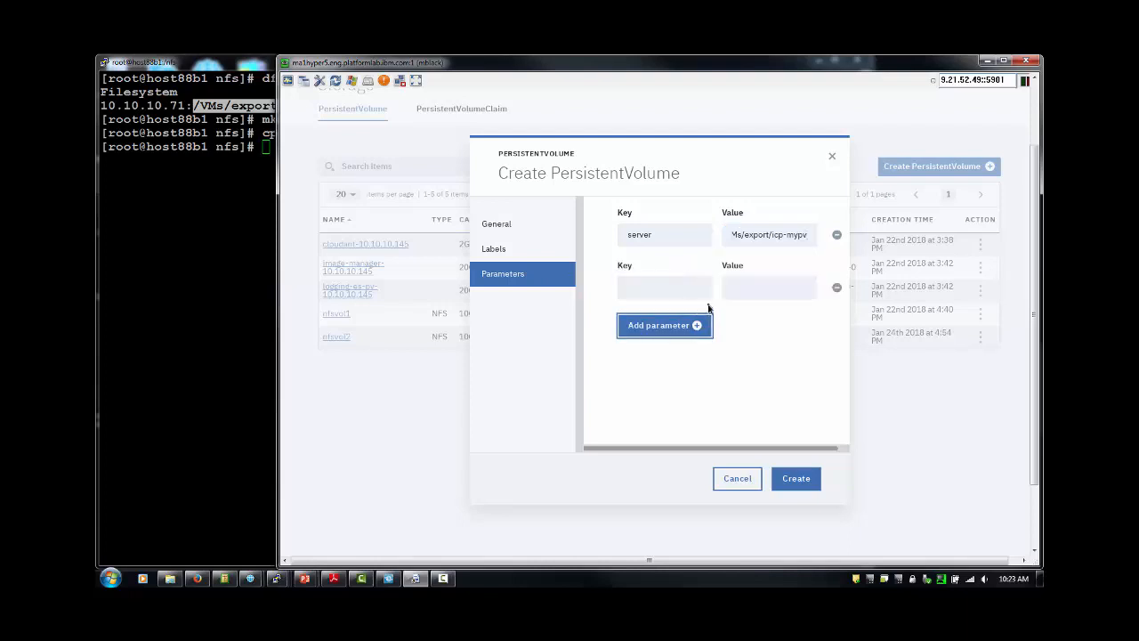
{"action": "left_click", "coordinate": [795, 234]}
{"action": "left_click_drag", "start_coordinate": [810, 234], "coordinate": [692, 231]}
{"action": "type", "text": "10.10.10"}
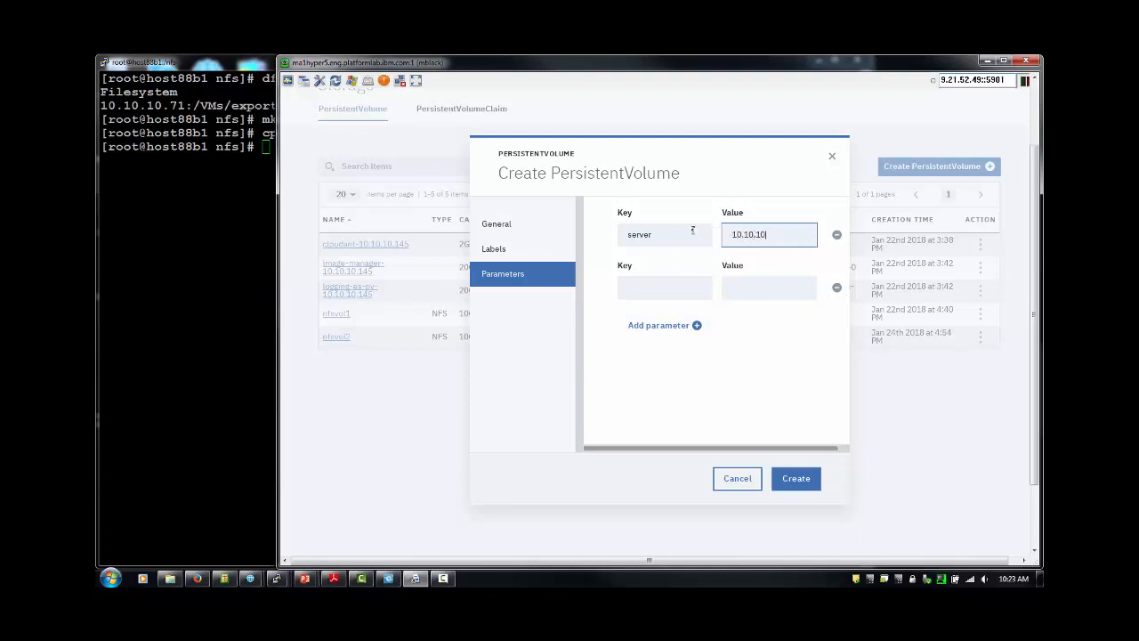
{"action": "type", "text": ".71"}
Add parameter path = /VMs/export/icp-mypv and create the myvol01 volume.
{"action": "left_click", "coordinate": [633, 287]}
{"action": "type", "text": "path"}
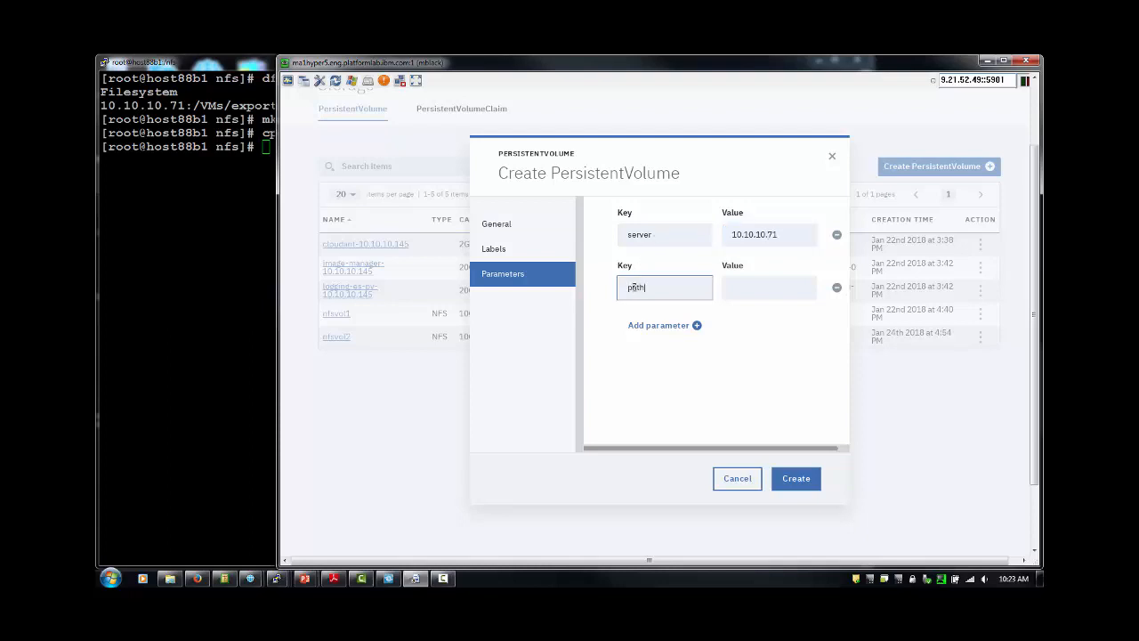
{"action": "left_click", "coordinate": [734, 287]}
{"action": "type", "text": "/VMs"}
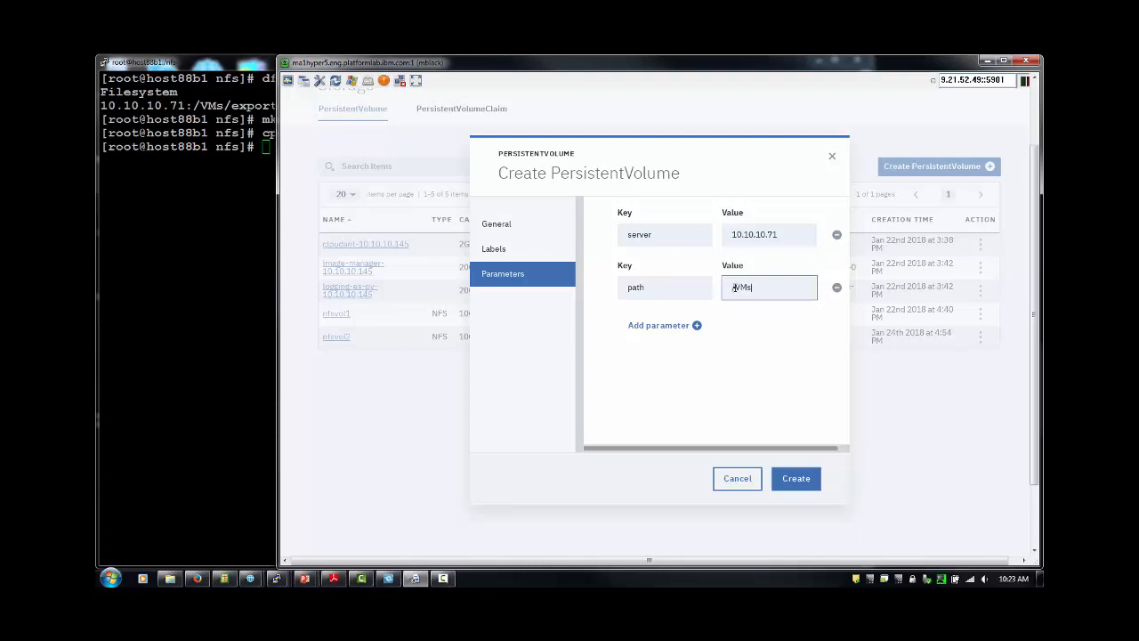
{"action": "type", "text": "/e"}
{"action": "key", "text": "BackSpace"}
{"action": "type", "text": "export/icp-mypv"}
{"action": "left_click", "coordinate": [795, 480]}
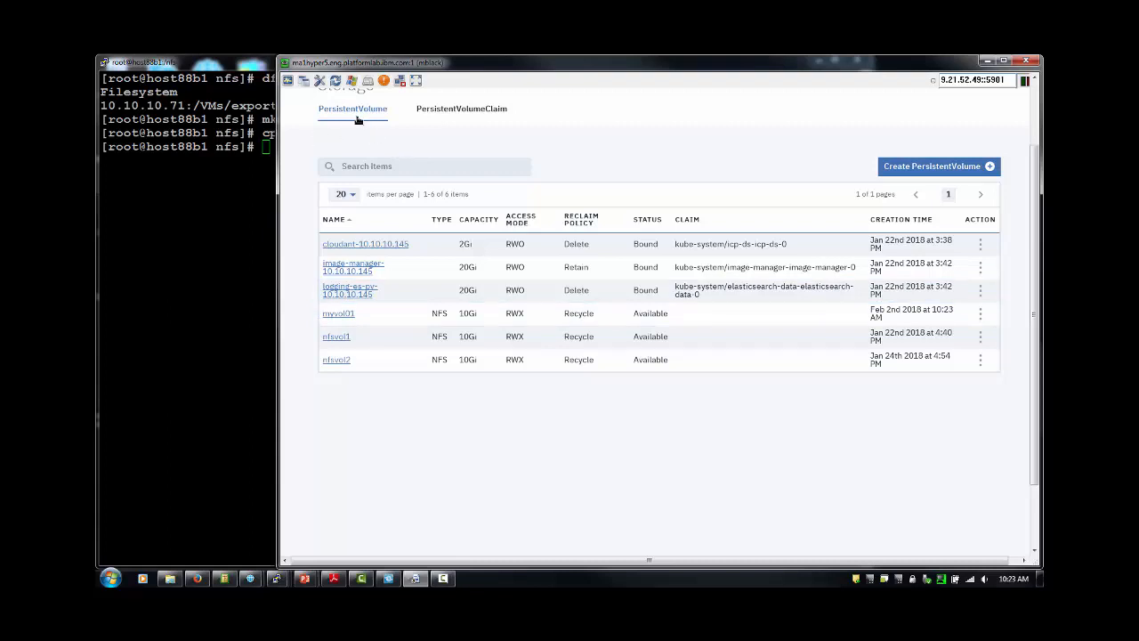
In a new PersistentVolume form, enter name mydatapv, capacity 10, and Read only many access.
{"action": "left_click", "coordinate": [945, 164]}
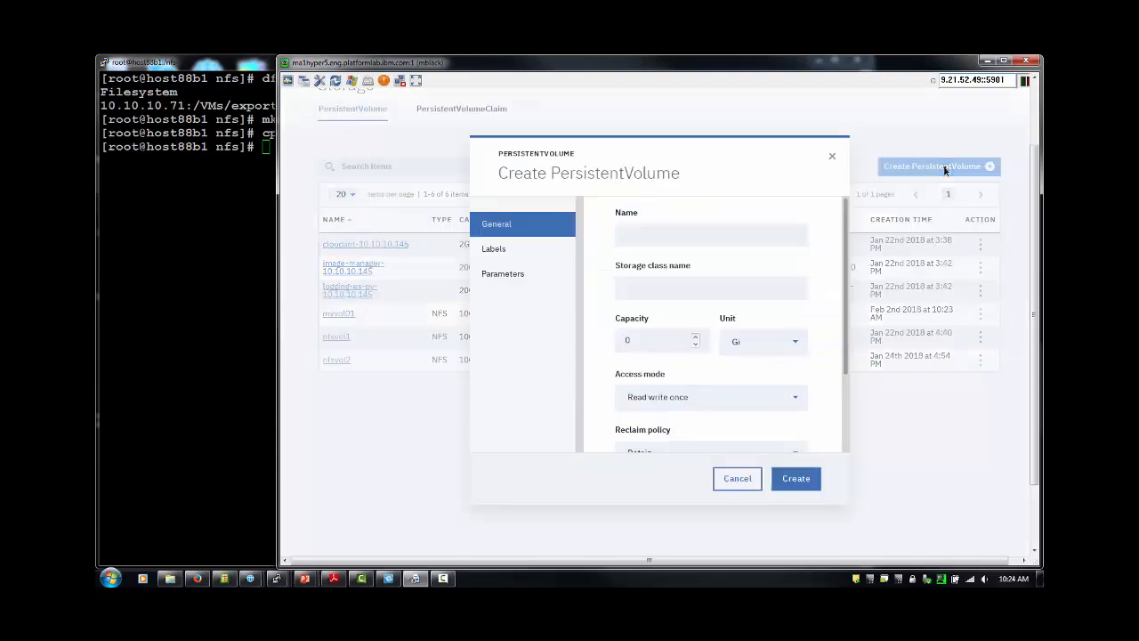
{"action": "left_click", "coordinate": [642, 231]}
{"action": "type", "text": "my"}
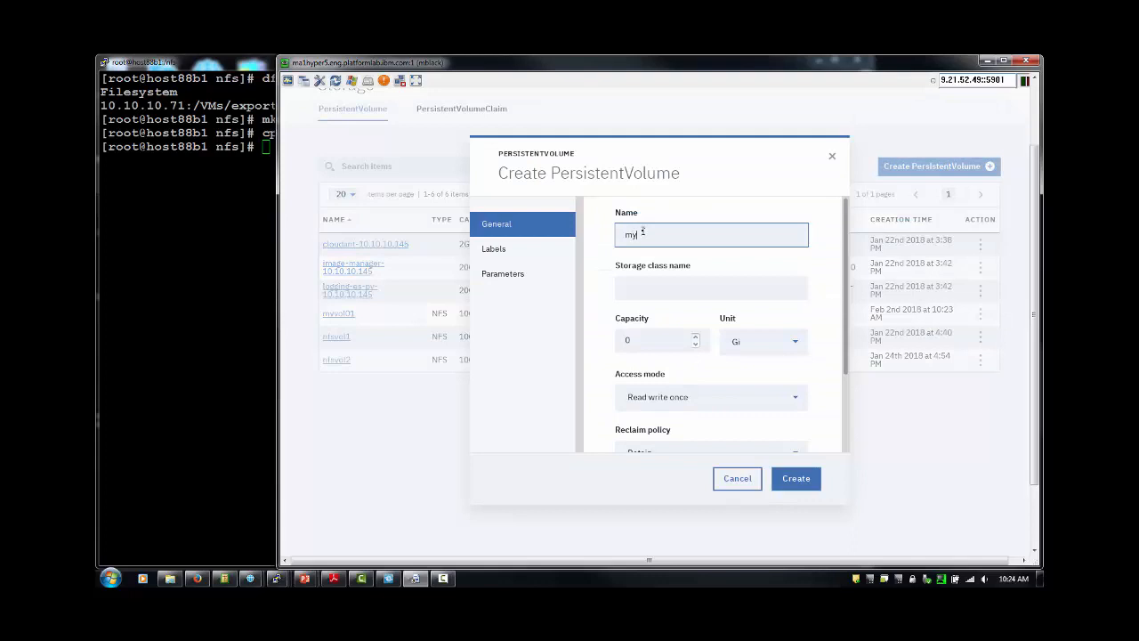
{"action": "type", "text": "datapv"}
{"action": "left_click", "coordinate": [648, 336]}
{"action": "type", "text": "10"}
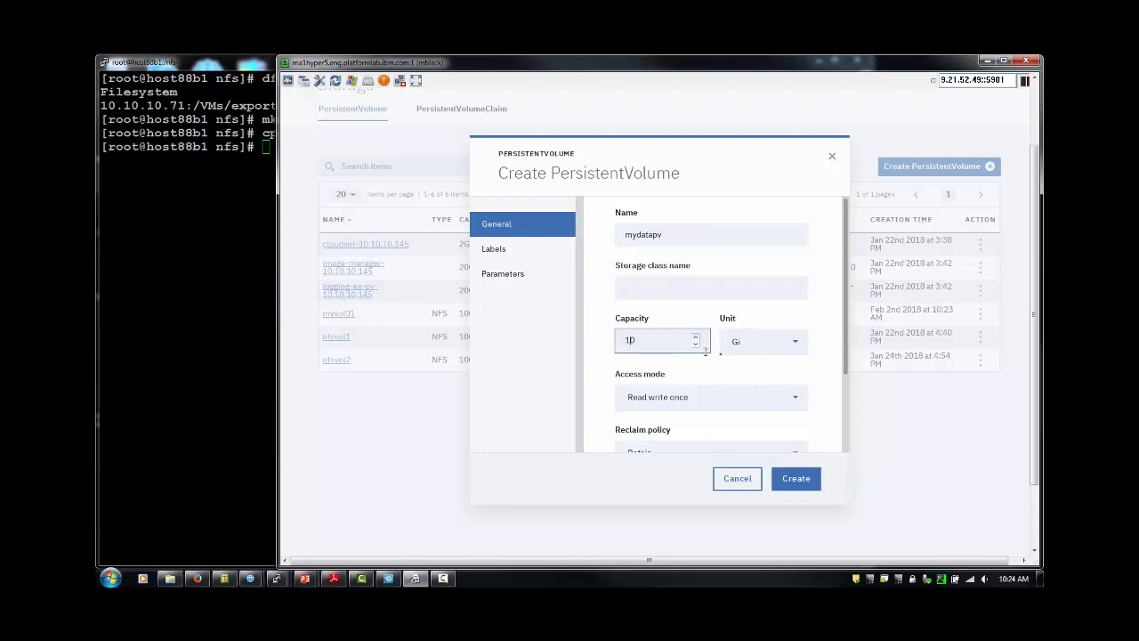
{"action": "left_click", "coordinate": [795, 400]}
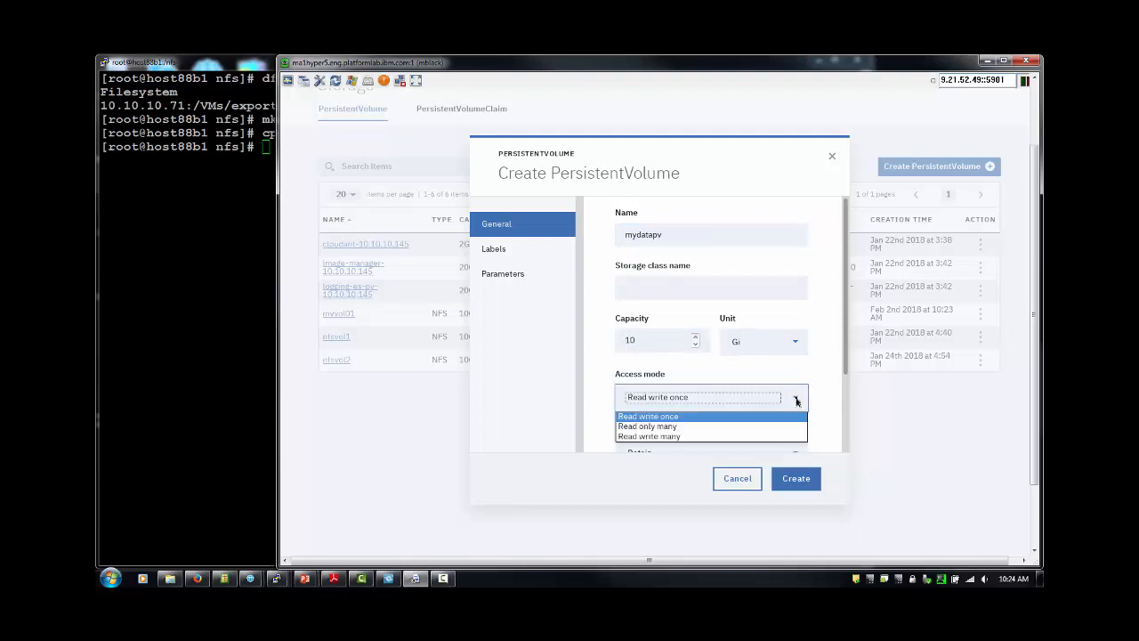
{"action": "left_click", "coordinate": [672, 428]}
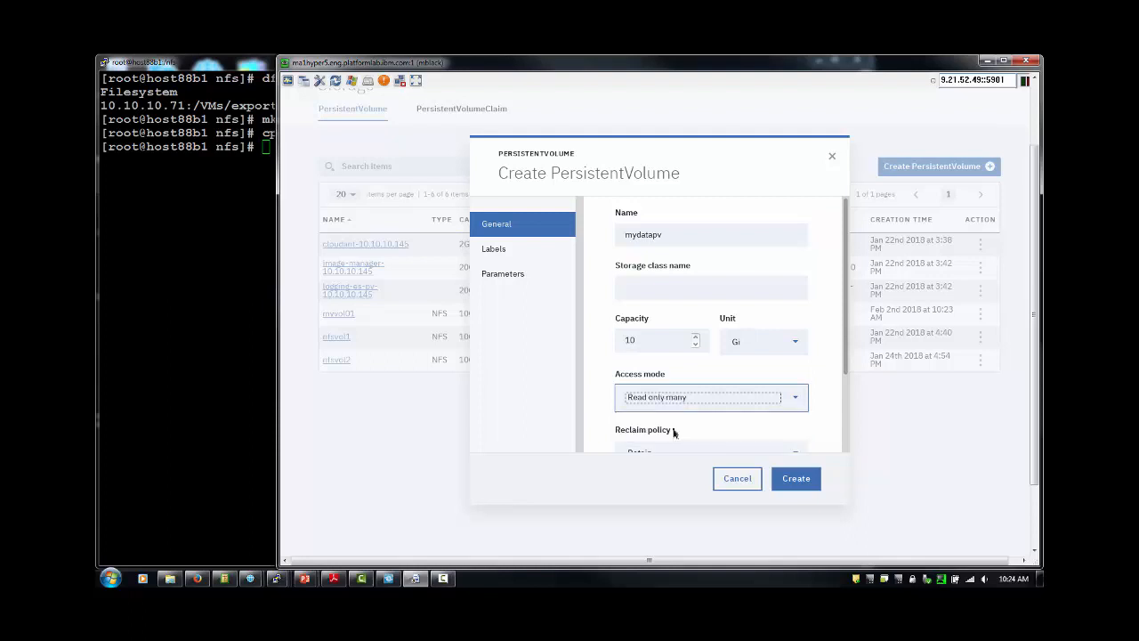
{"action": "left_click_drag", "start_coordinate": [845, 357], "coordinate": [822, 323]}
Add the parameter server = 10.10.10.71 to mydatapv.
{"action": "left_click", "coordinate": [505, 275]}
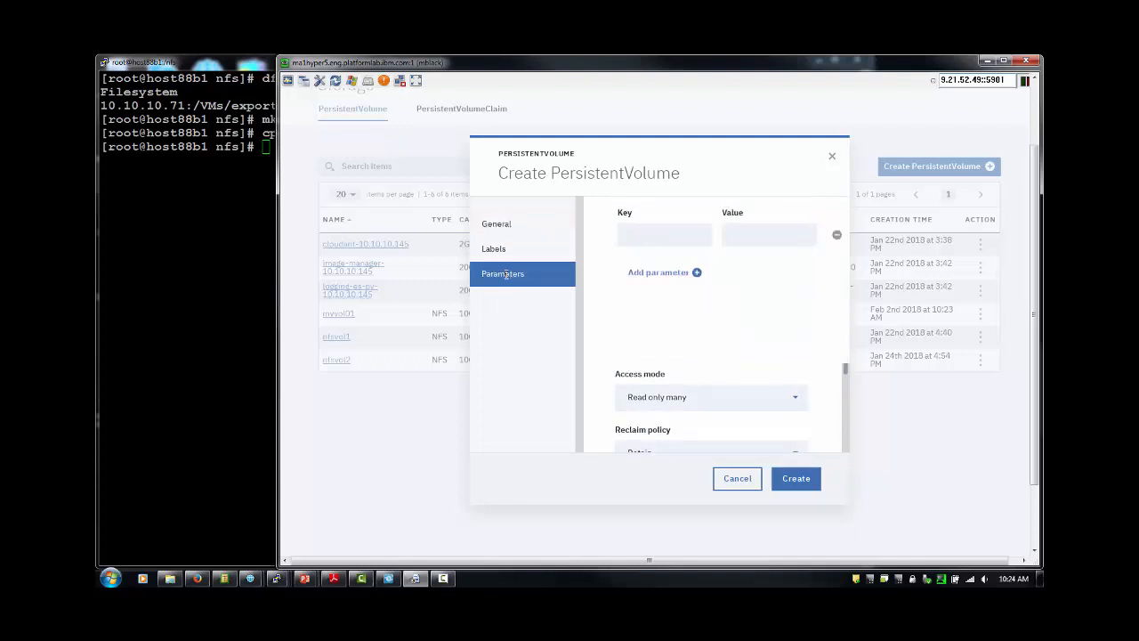
{"action": "left_click", "coordinate": [636, 233]}
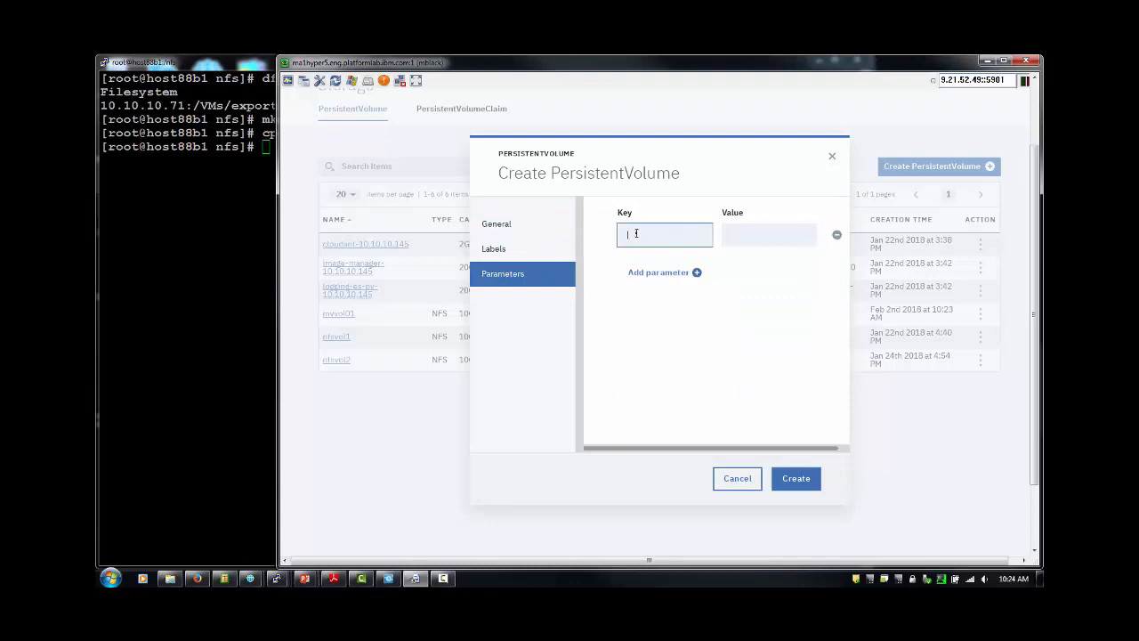
{"action": "type", "text": "server"}
{"action": "left_click", "coordinate": [742, 234]}
{"action": "type", "text": "10.1"}
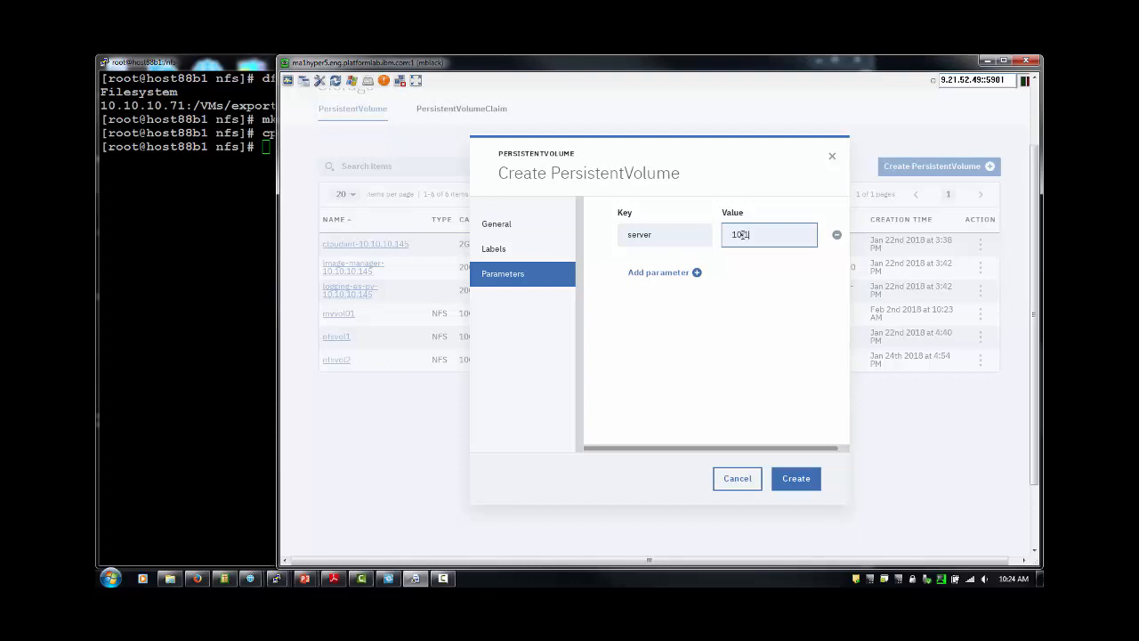
{"action": "type", "text": "0.10.71"}
Add a second parameter path = /VMs/export/icp-data.
{"action": "left_click", "coordinate": [696, 272]}
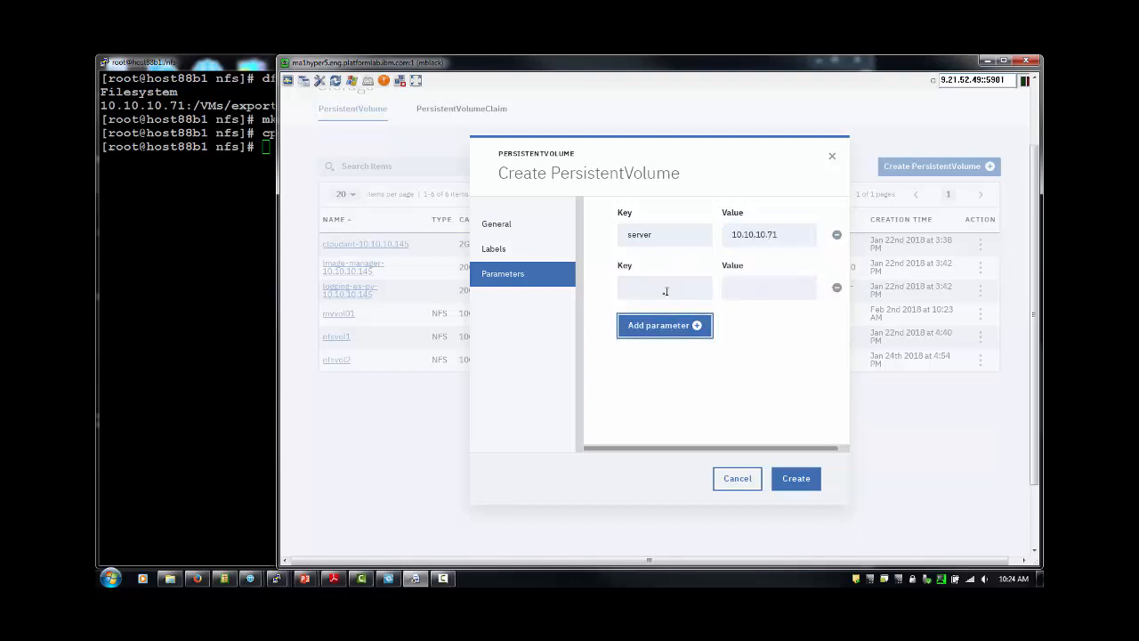
{"action": "left_click", "coordinate": [662, 290]}
{"action": "type", "text": "path"}
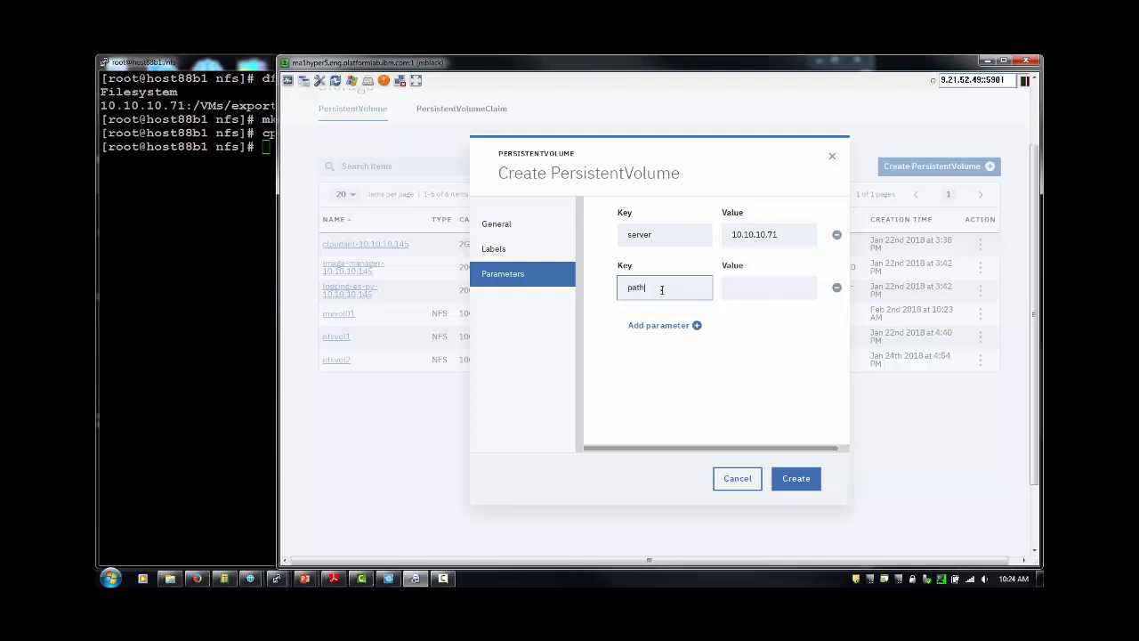
{"action": "left_click", "coordinate": [740, 286]}
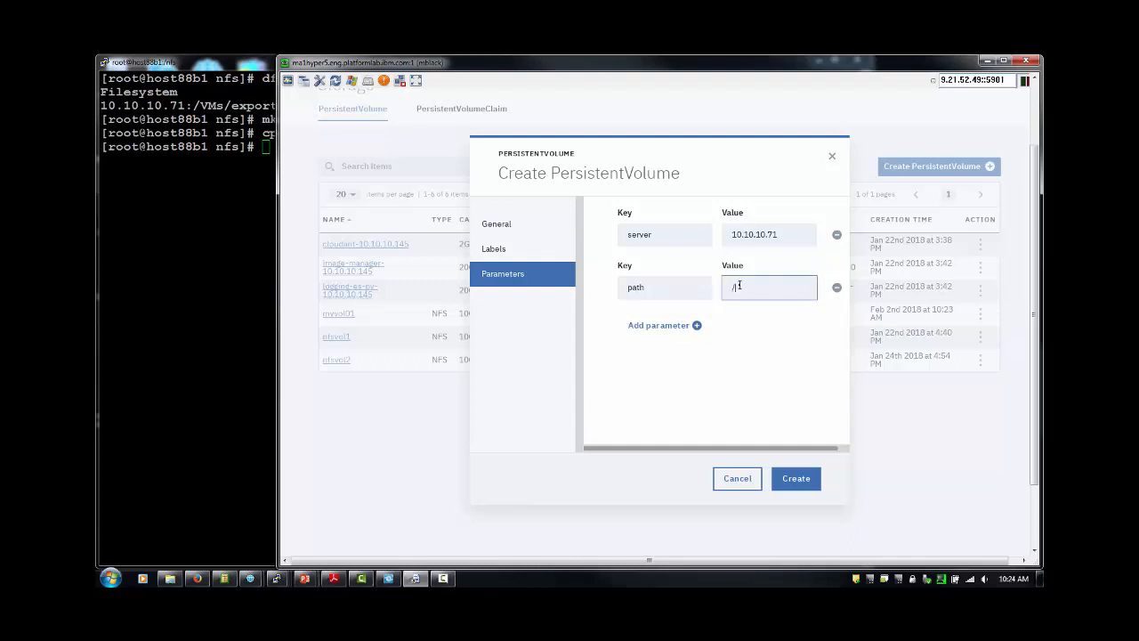
{"action": "type", "text": "/VMs"}
{"action": "type", "text": "/export"}
{"action": "type", "text": "/icp"}
{"action": "type", "text": "-data"}
{"action": "left_click", "coordinate": [496, 225]}
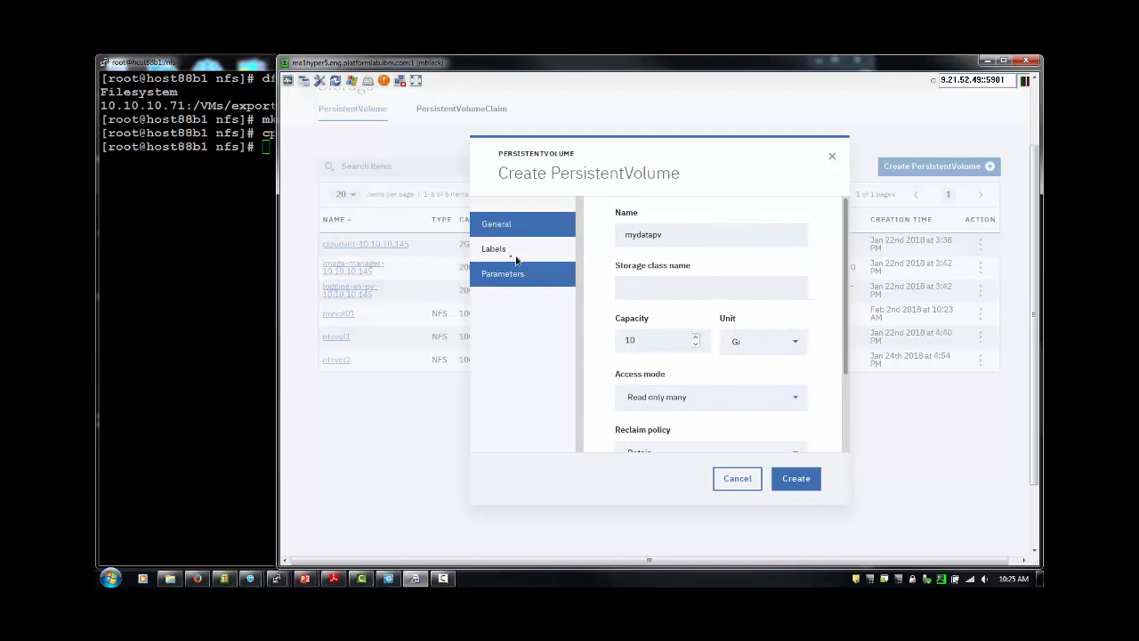
Add label isdata with value true and create the mydatapv volume.
{"action": "left_click", "coordinate": [505, 255]}
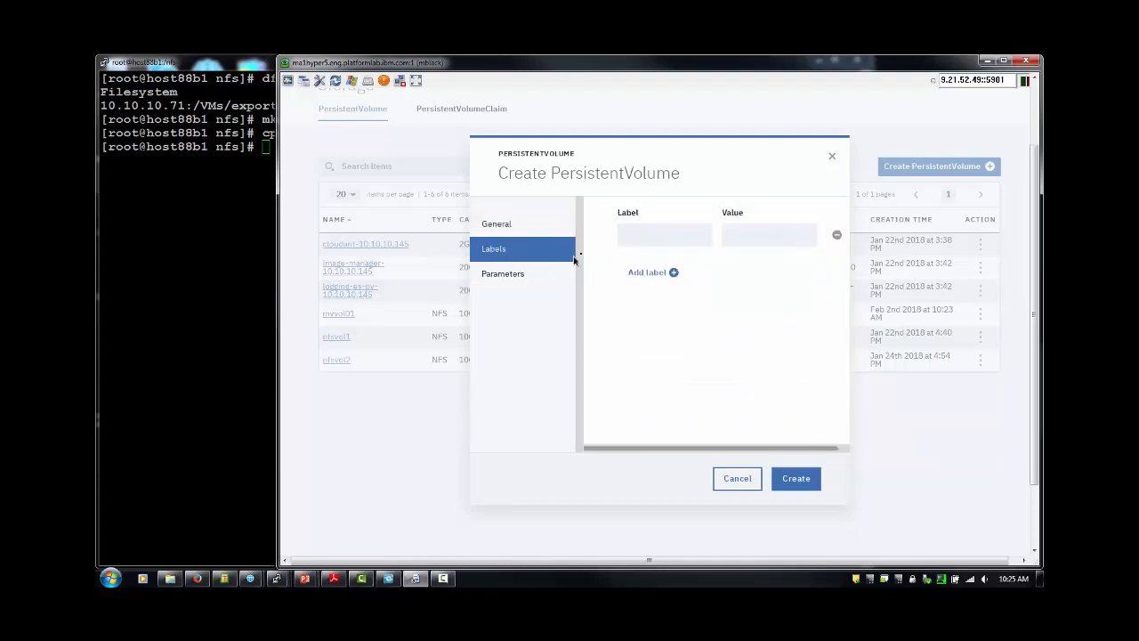
{"action": "left_click", "coordinate": [634, 233]}
{"action": "type", "text": "isdata"}
{"action": "left_click", "coordinate": [788, 234]}
{"action": "type", "text": "true"}
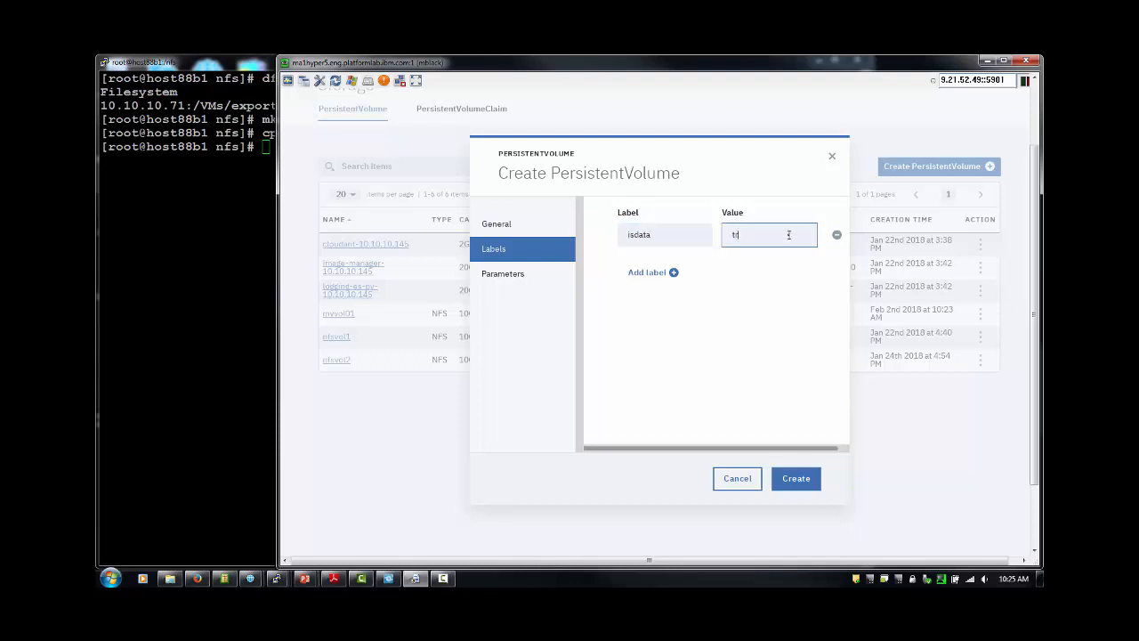
{"action": "left_click", "coordinate": [790, 480]}
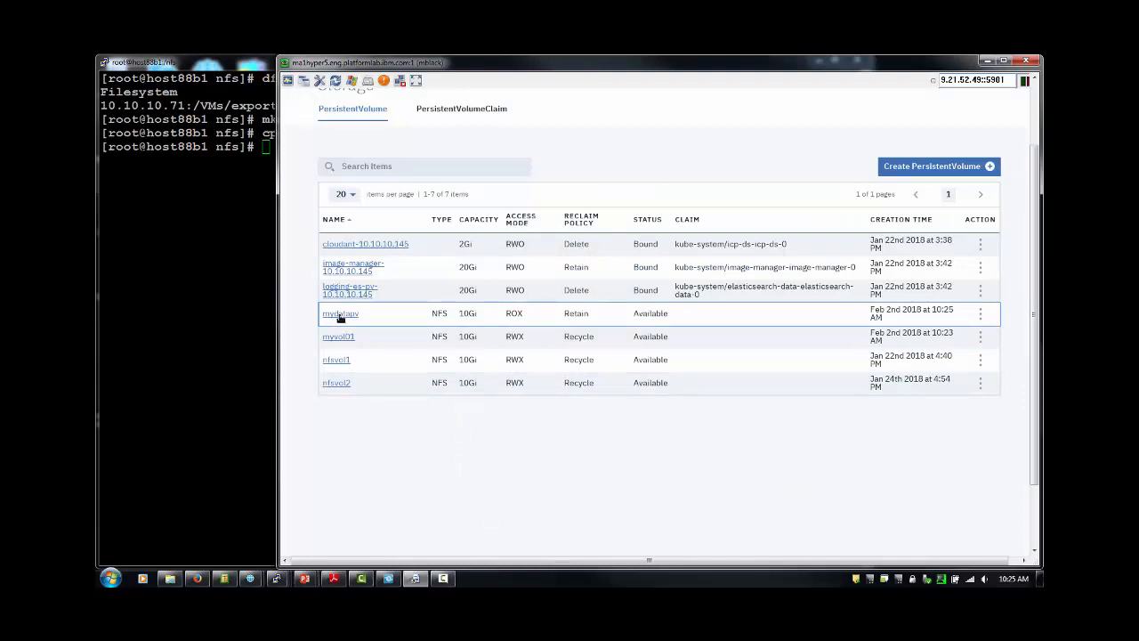
Start a new persistent volume named myappspv with 10 Gi capacity and Read only many access.
{"action": "left_click", "coordinate": [929, 168]}
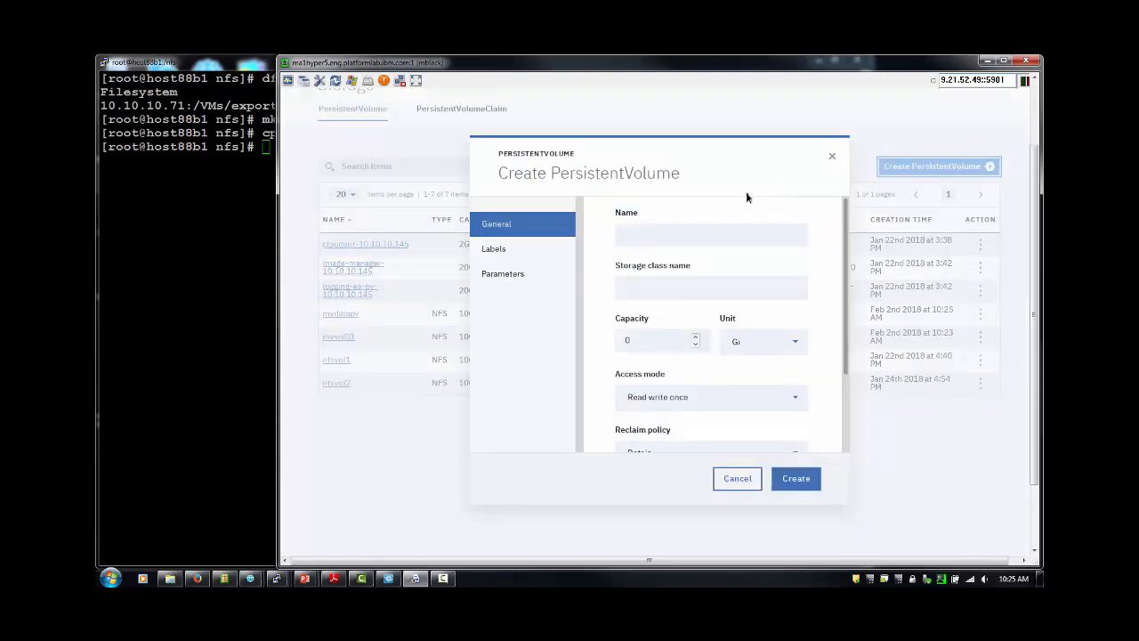
{"action": "left_click", "coordinate": [707, 233]}
{"action": "type", "text": "m"}
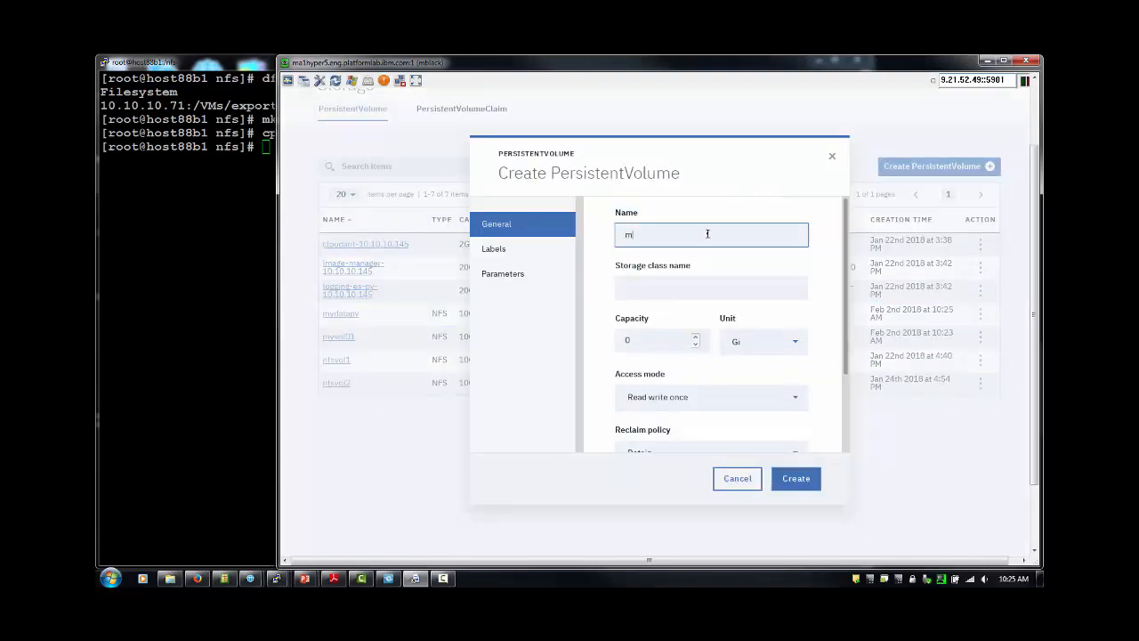
{"action": "type", "text": "yappspv"}
{"action": "left_click", "coordinate": [625, 338]}
{"action": "type", "text": "10"}
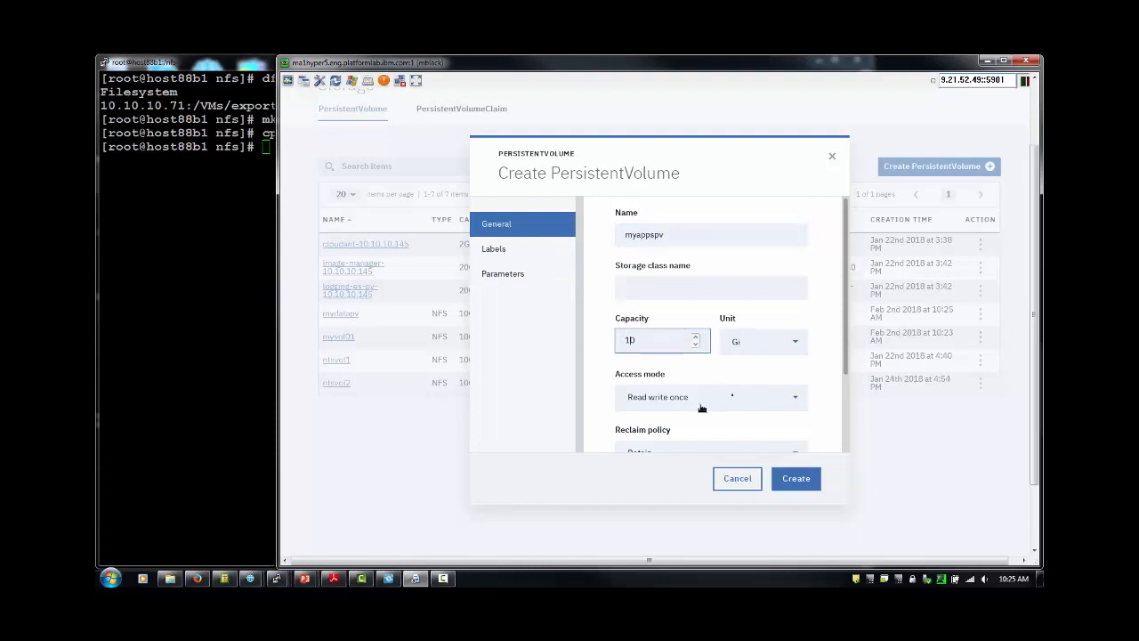
{"action": "left_click", "coordinate": [797, 397]}
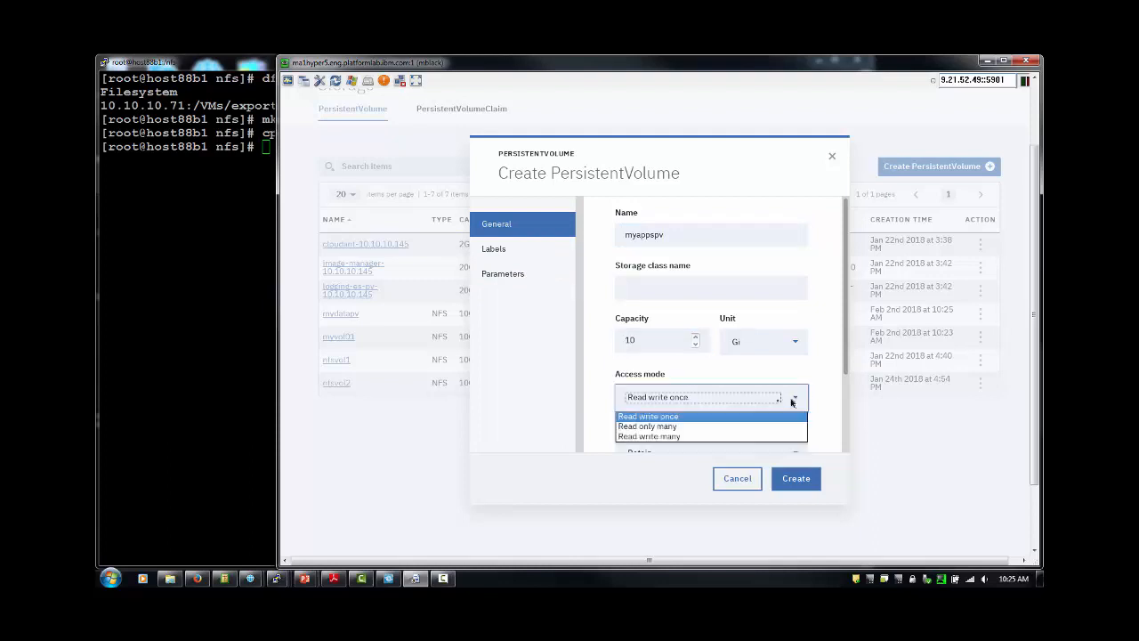
{"action": "left_click", "coordinate": [674, 427]}
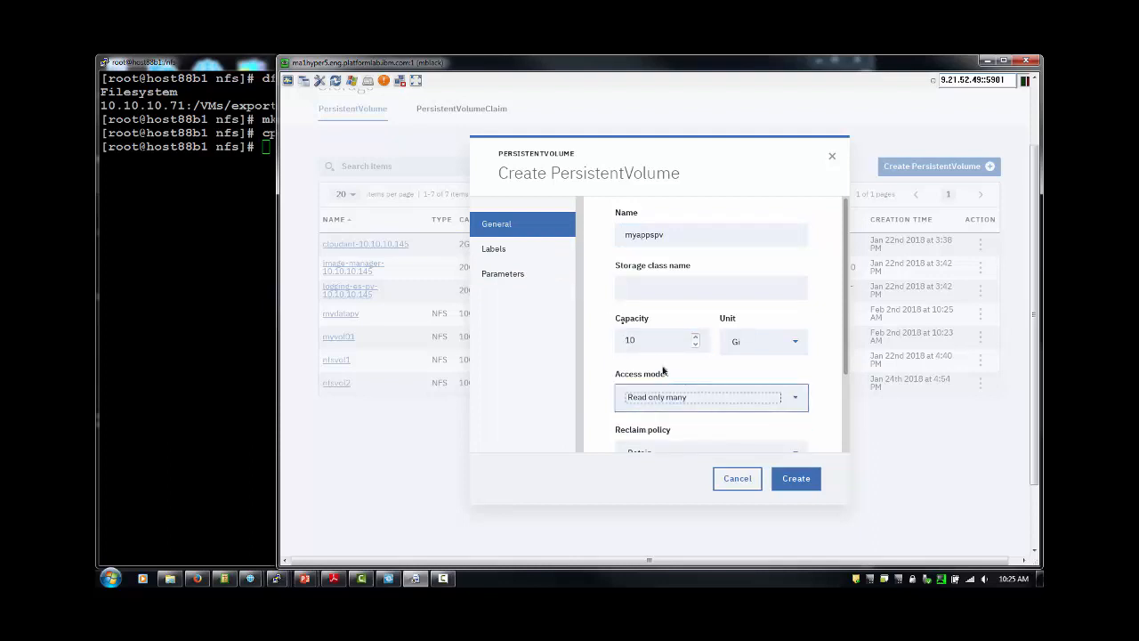
Add the parameters server=10.10.10.71 and path=/VMs/export/icp-apps.
{"action": "left_click", "coordinate": [503, 275]}
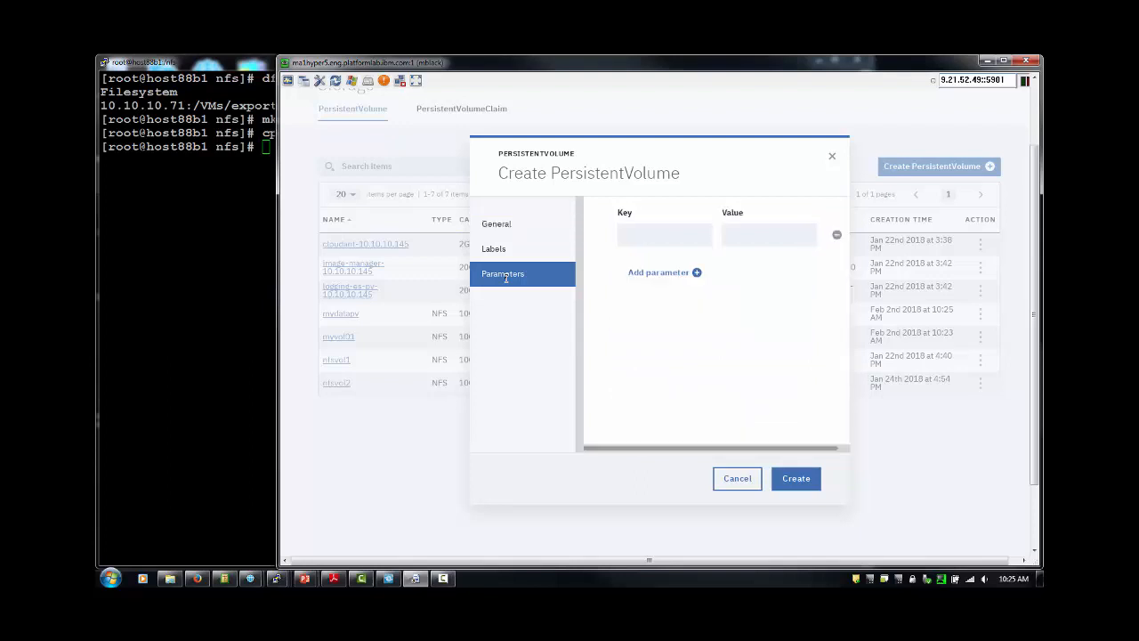
{"action": "left_click", "coordinate": [640, 233]}
{"action": "type", "text": "server"}
{"action": "left_click", "coordinate": [730, 237]}
{"action": "type", "text": "10.10.10.71"}
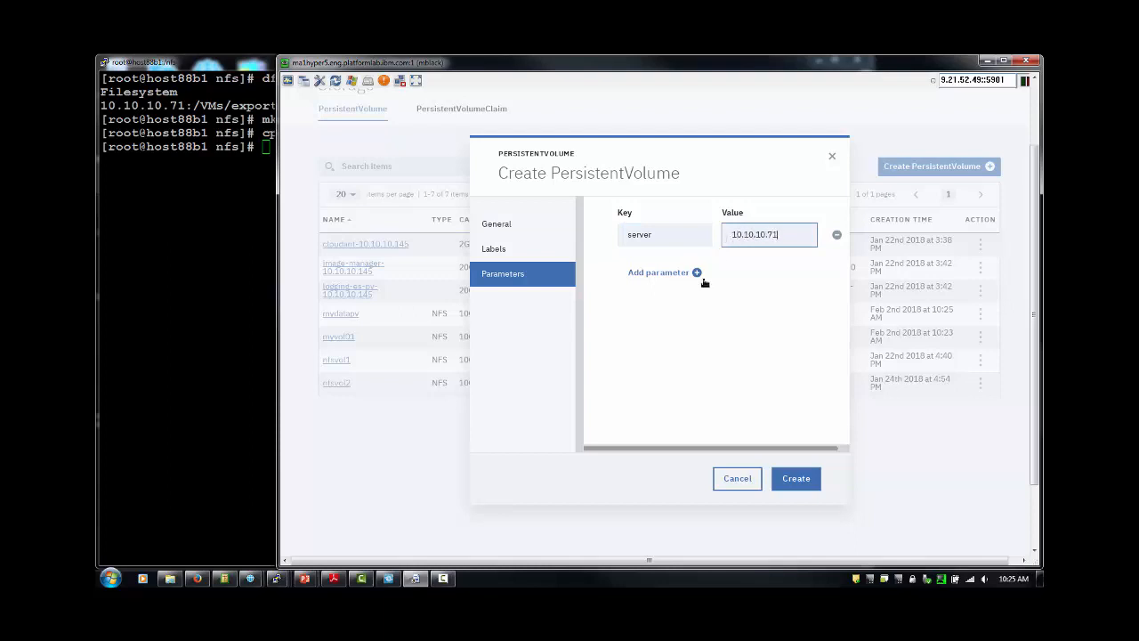
{"action": "left_click", "coordinate": [697, 274]}
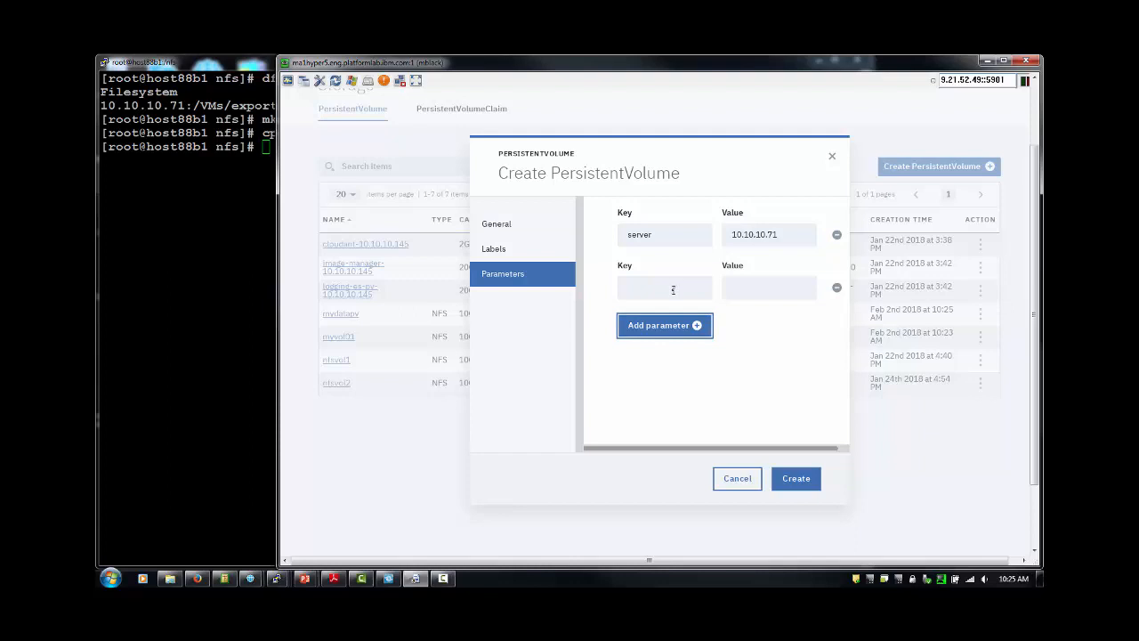
{"action": "left_click", "coordinate": [675, 286]}
{"action": "type", "text": "path"}
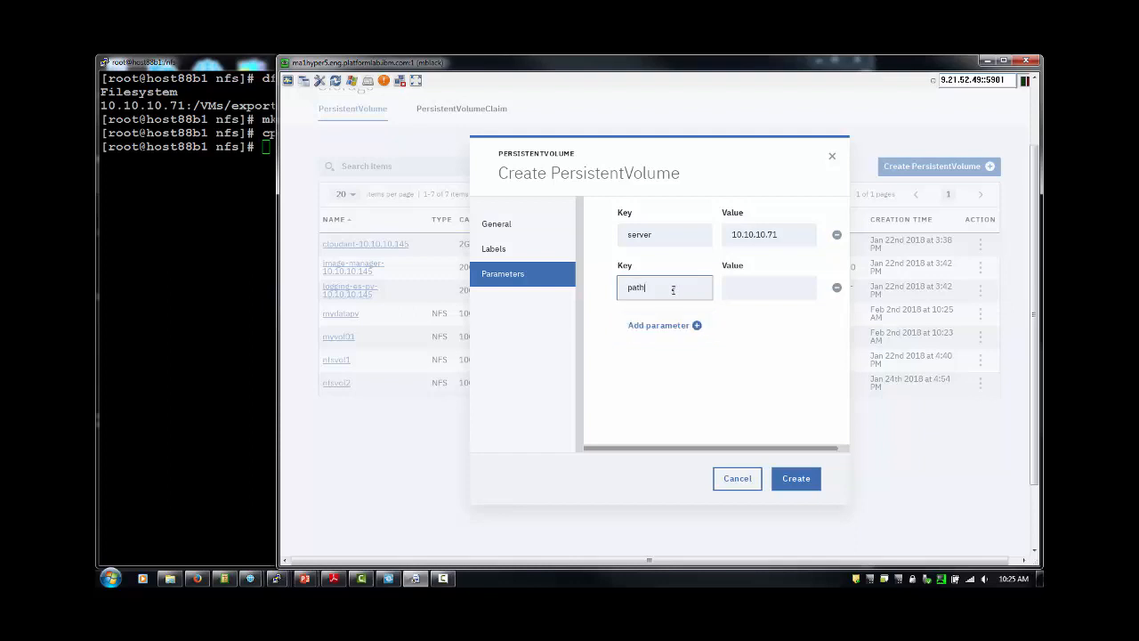
{"action": "left_click", "coordinate": [741, 292]}
{"action": "type", "text": "/VMs"}
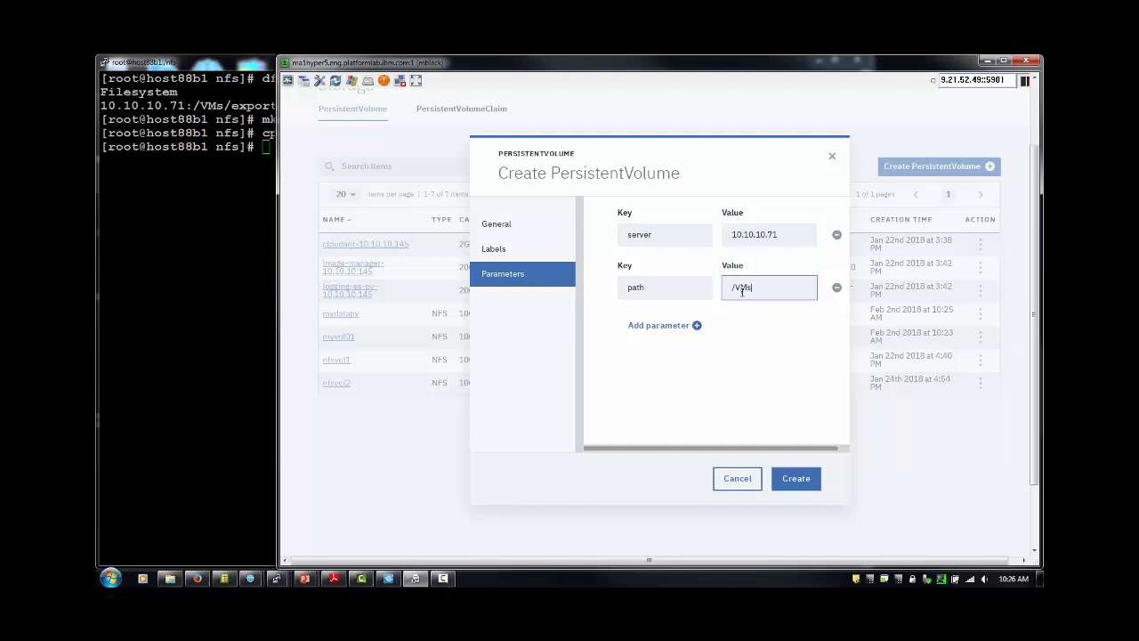
{"action": "type", "text": "/export/icp-apps"}
Add the label isapps=true and create the myappspv volume.
{"action": "left_click", "coordinate": [494, 249]}
{"action": "left_click", "coordinate": [647, 234]}
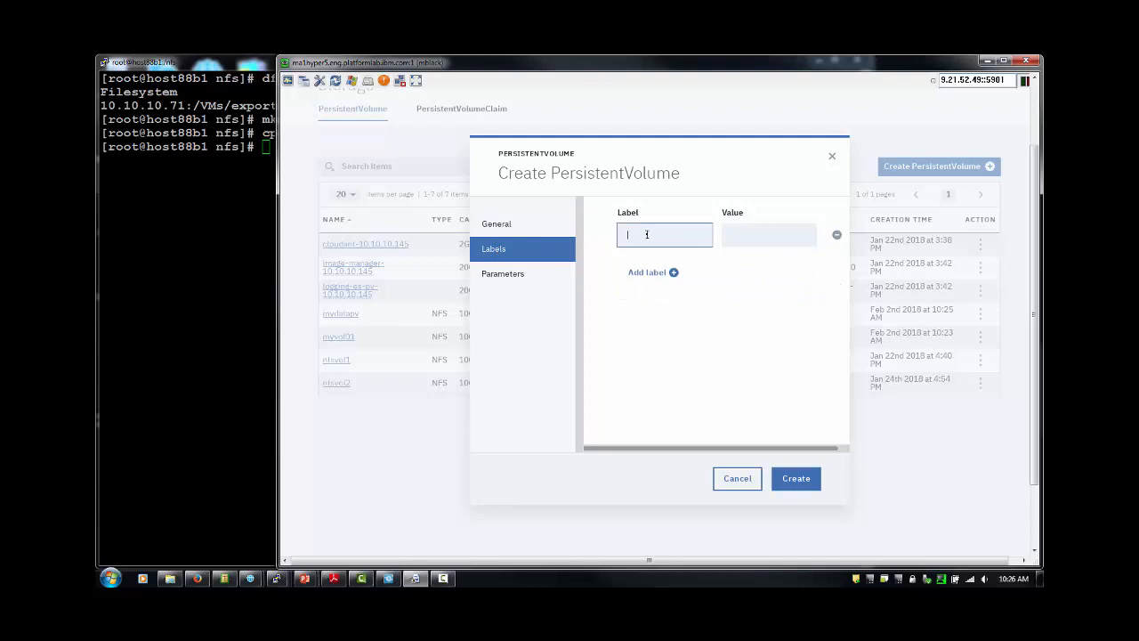
{"action": "type", "text": "isapps"}
{"action": "left_click", "coordinate": [771, 235]}
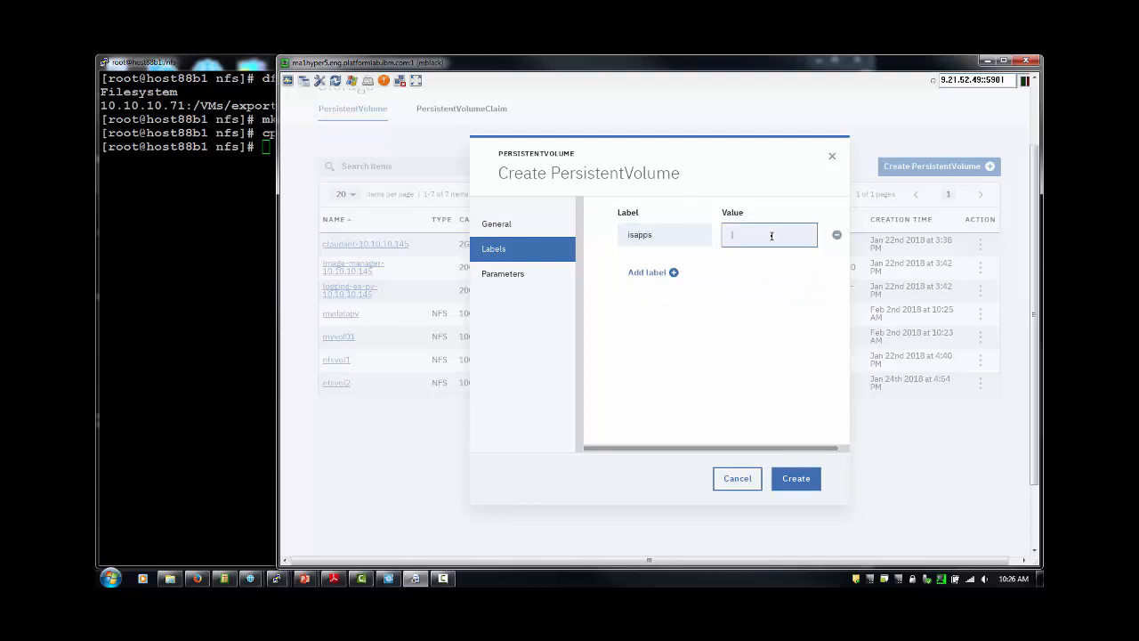
{"action": "type", "text": "true"}
{"action": "left_click", "coordinate": [792, 478]}
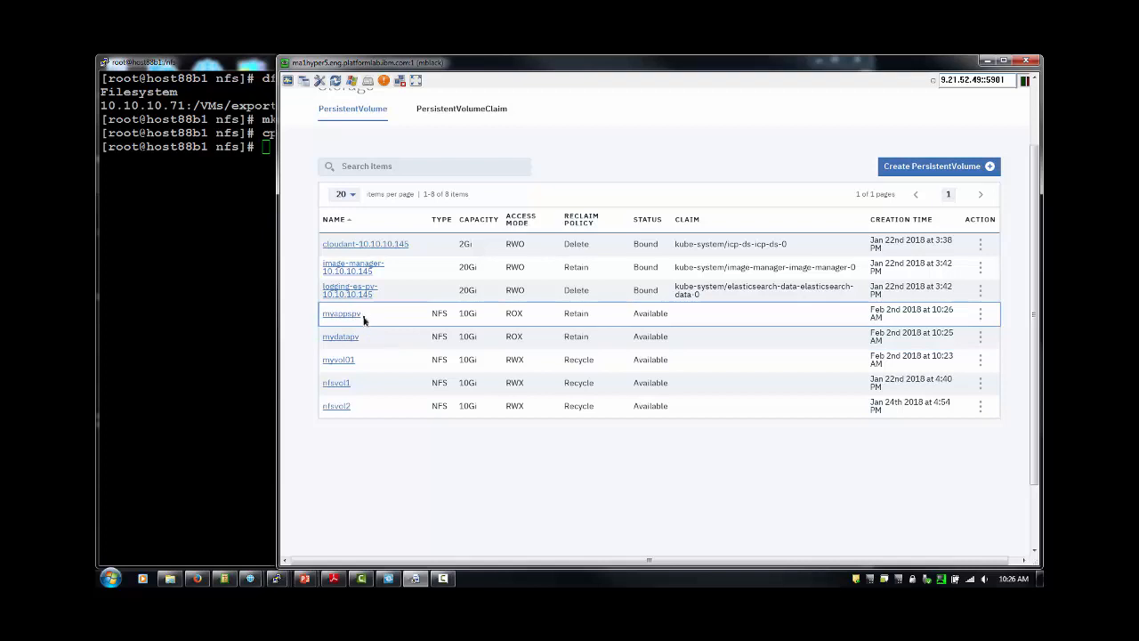
Start a new claim named mydatapvc requesting 10 Gi with Read only many access.
{"action": "left_click", "coordinate": [440, 113]}
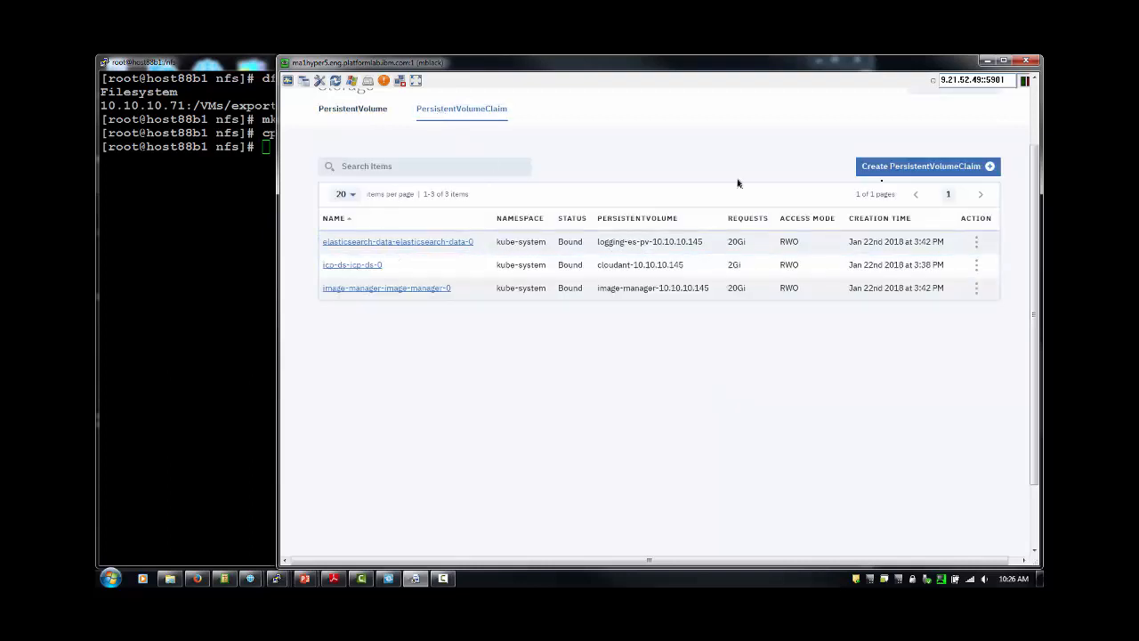
{"action": "left_click", "coordinate": [903, 168]}
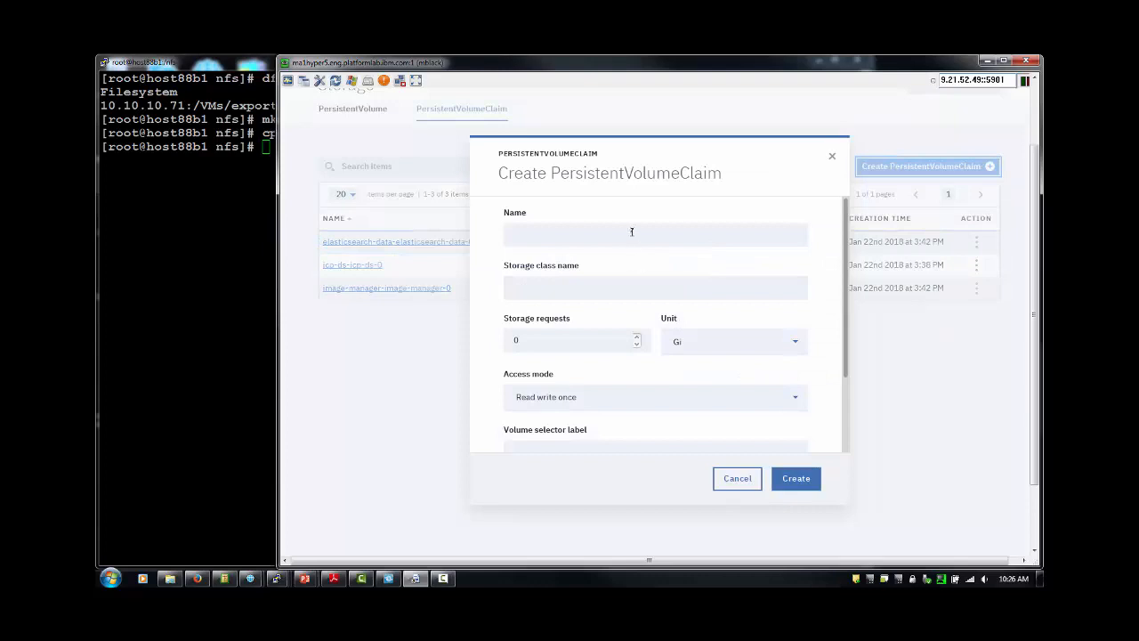
{"action": "left_click", "coordinate": [632, 233]}
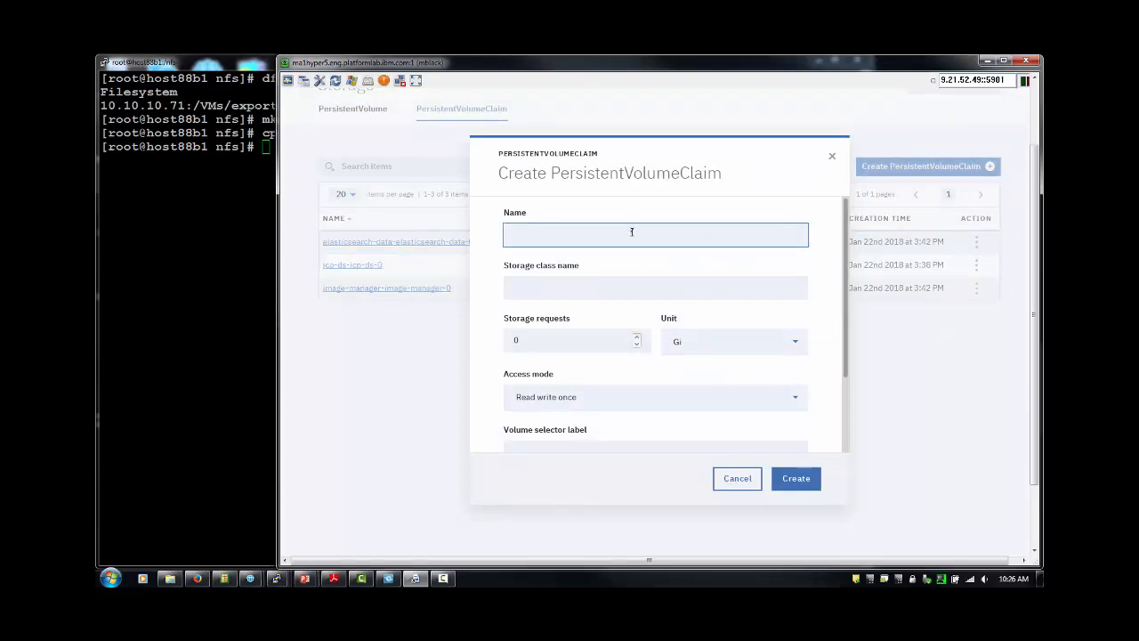
{"action": "type", "text": "mva"}
{"action": "type", "text": "data"}
{"action": "type", "text": "pvc"}
{"action": "left_click", "coordinate": [530, 343]}
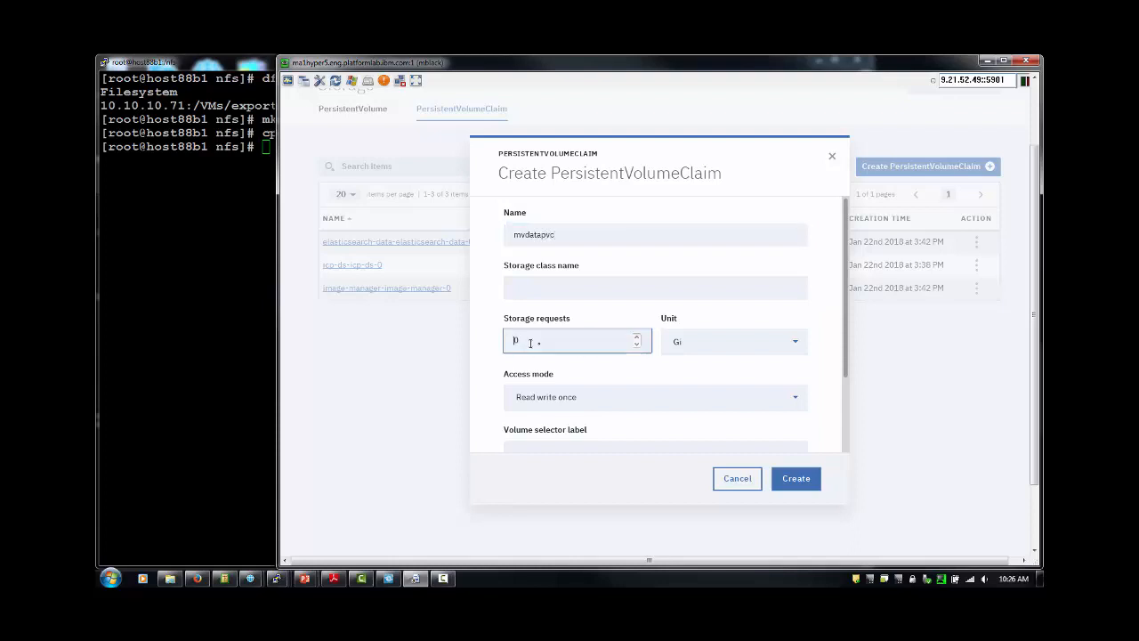
{"action": "type", "text": "10"}
{"action": "left_click", "coordinate": [789, 400]}
{"action": "left_click", "coordinate": [608, 427]}
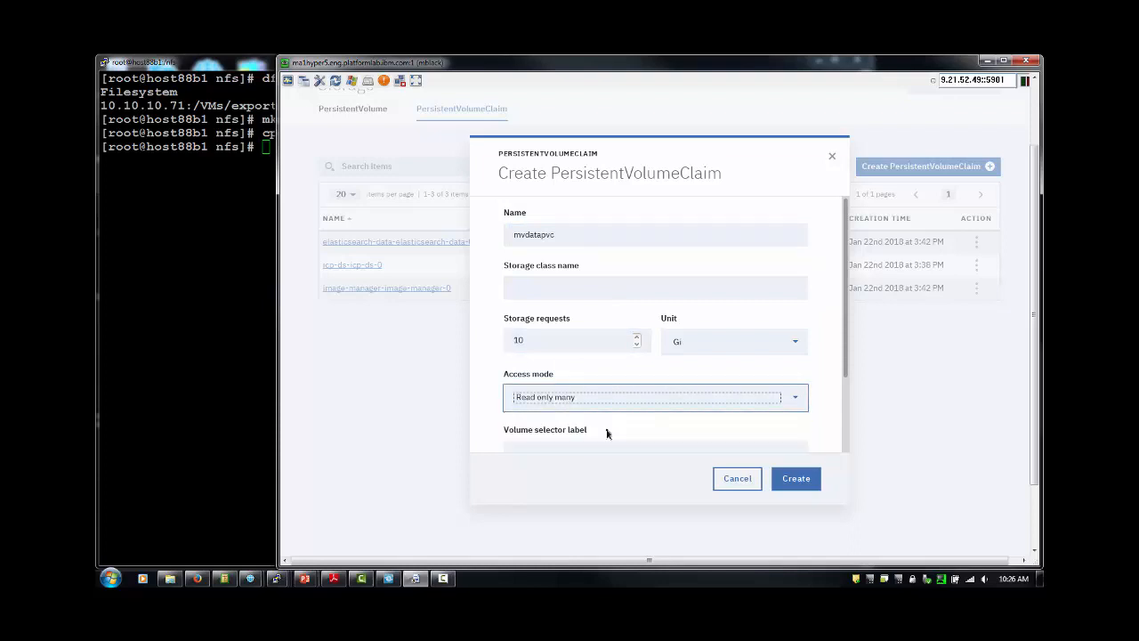
Set the volume selector label isdata=true and create the claim.
{"action": "left_click_drag", "start_coordinate": [846, 326], "coordinate": [828, 437]}
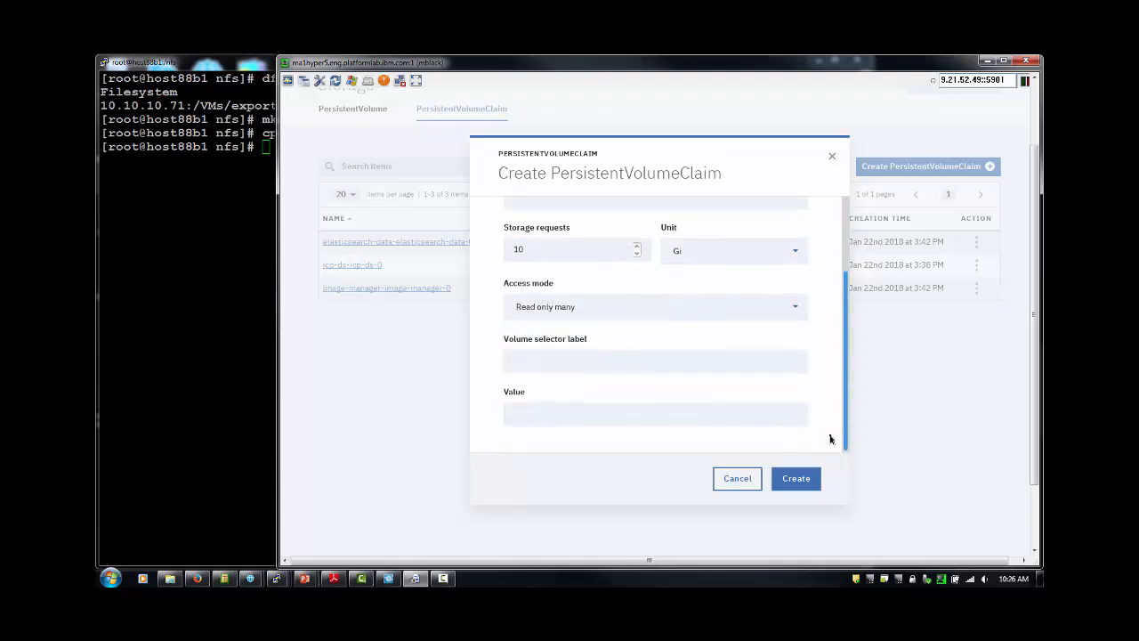
{"action": "left_click", "coordinate": [638, 359]}
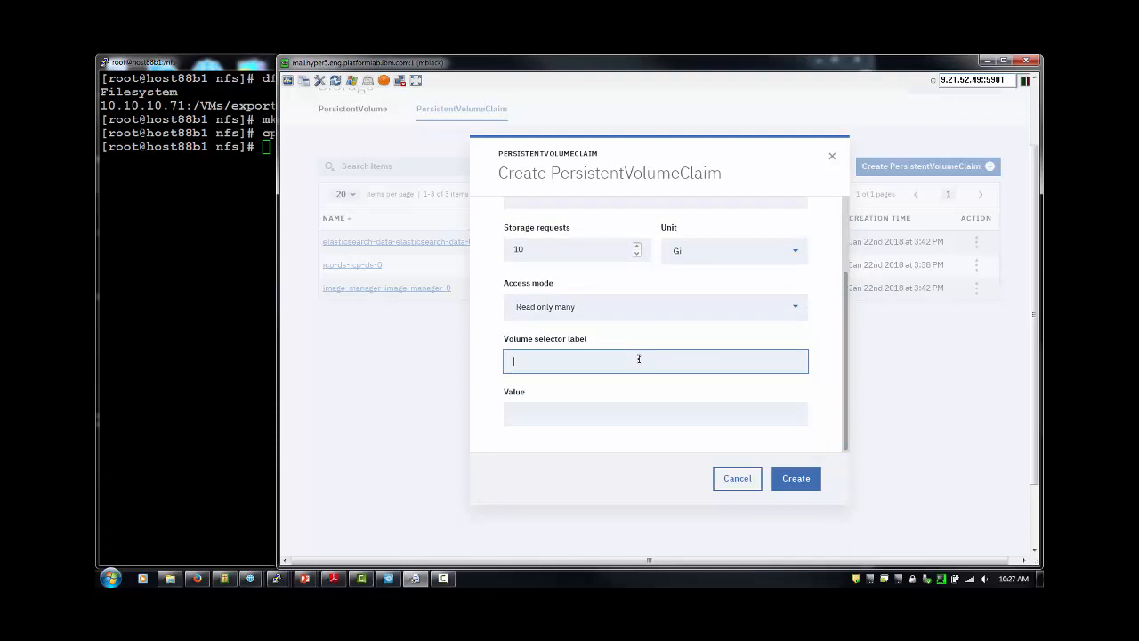
{"action": "type", "text": "isdata"}
{"action": "left_click", "coordinate": [594, 413]}
{"action": "type", "text": "tr"}
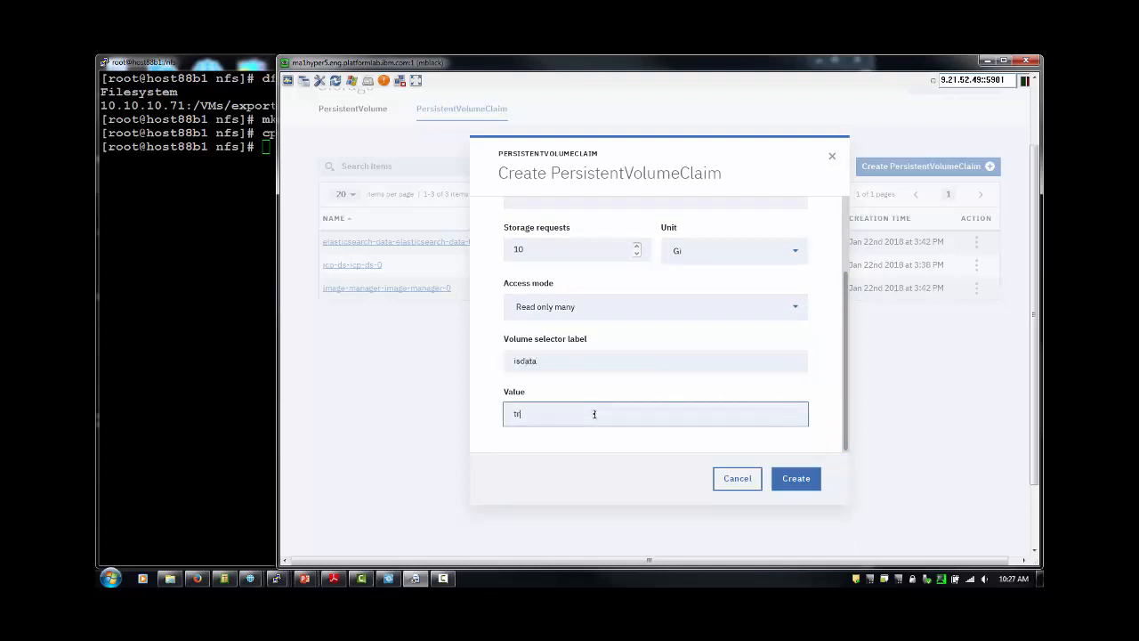
{"action": "type", "text": "ue"}
{"action": "left_click_drag", "start_coordinate": [845, 363], "coordinate": [815, 416]}
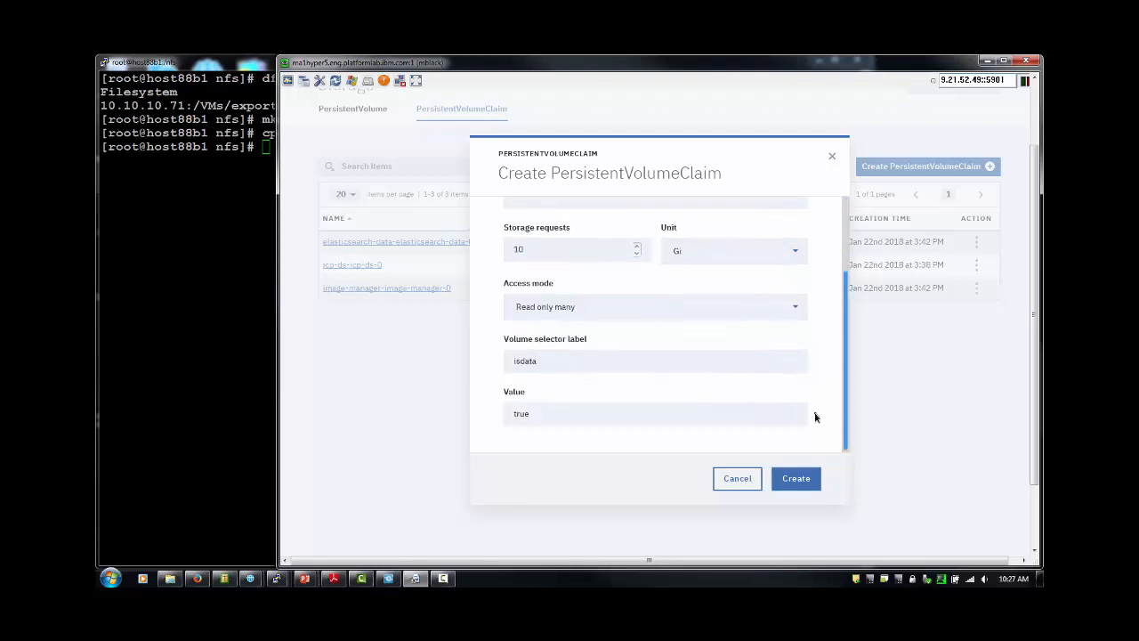
{"action": "left_click", "coordinate": [793, 479]}
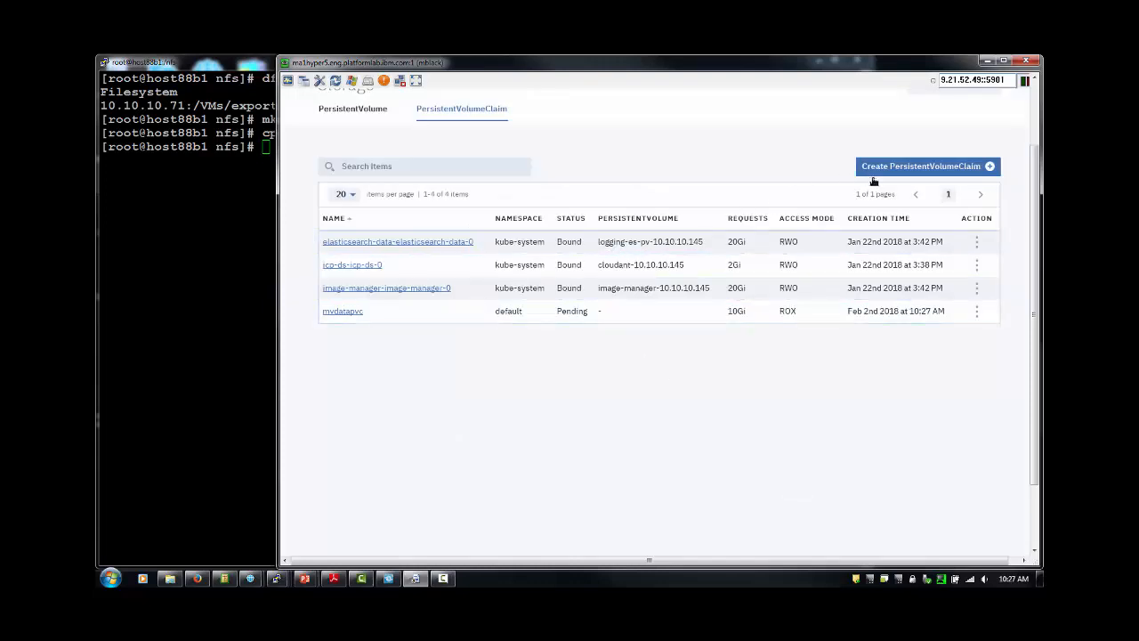
Start another claim named myappspvc requesting 10 Gi with Read only many access.
{"action": "left_click", "coordinate": [916, 167]}
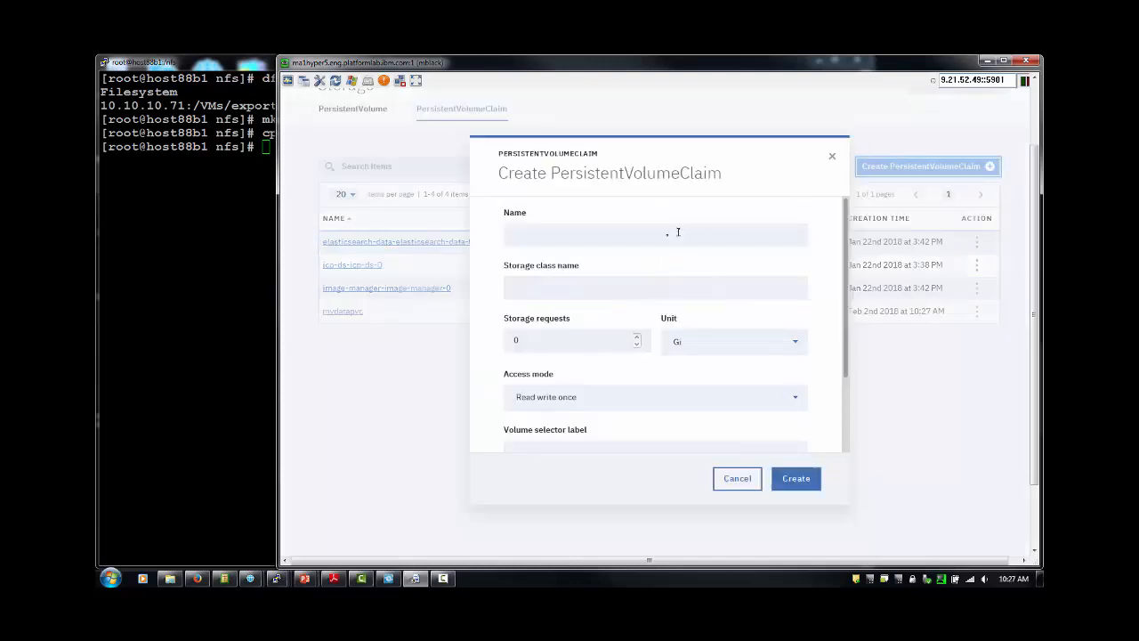
{"action": "left_click", "coordinate": [602, 239]}
{"action": "type", "text": "my"}
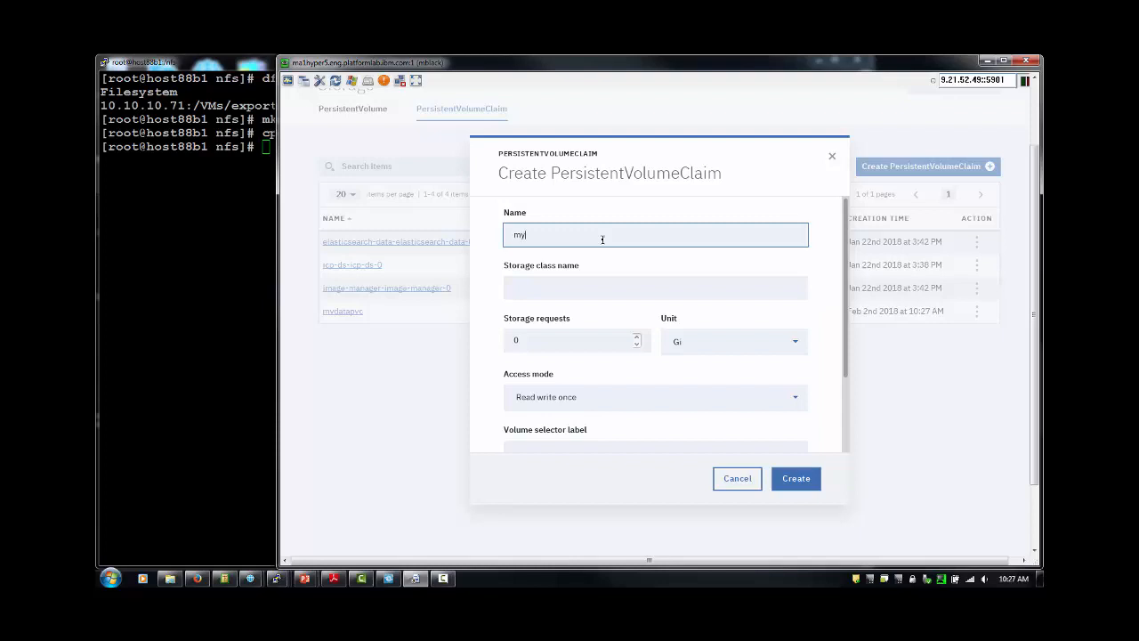
{"action": "type", "text": "appspvc"}
{"action": "left_click", "coordinate": [514, 340]}
{"action": "type", "text": "10"}
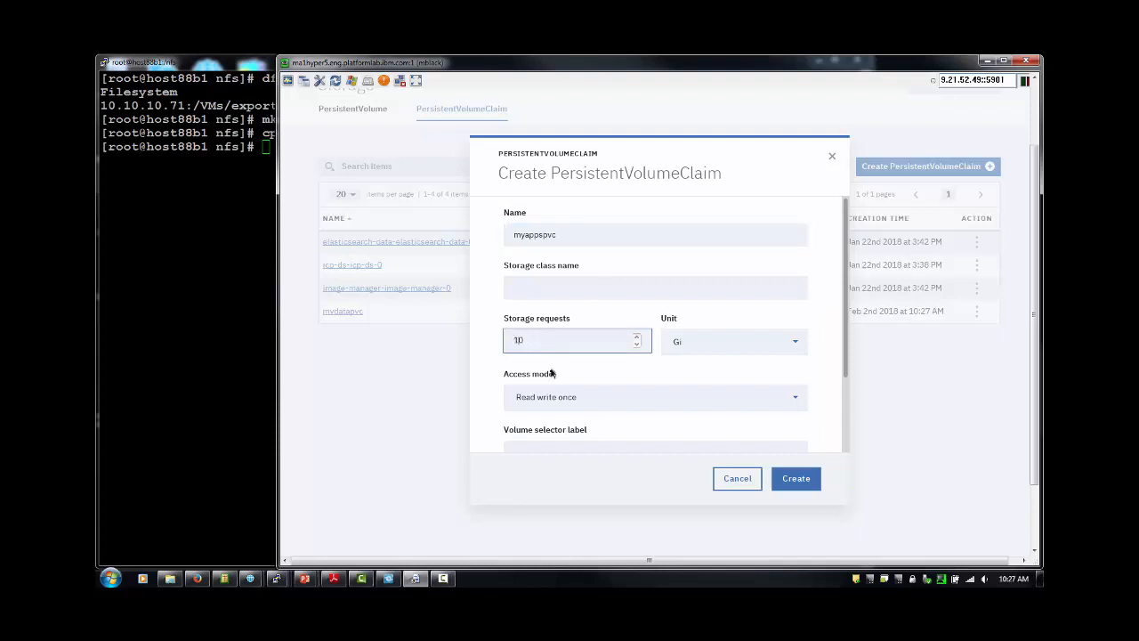
{"action": "left_click", "coordinate": [783, 403]}
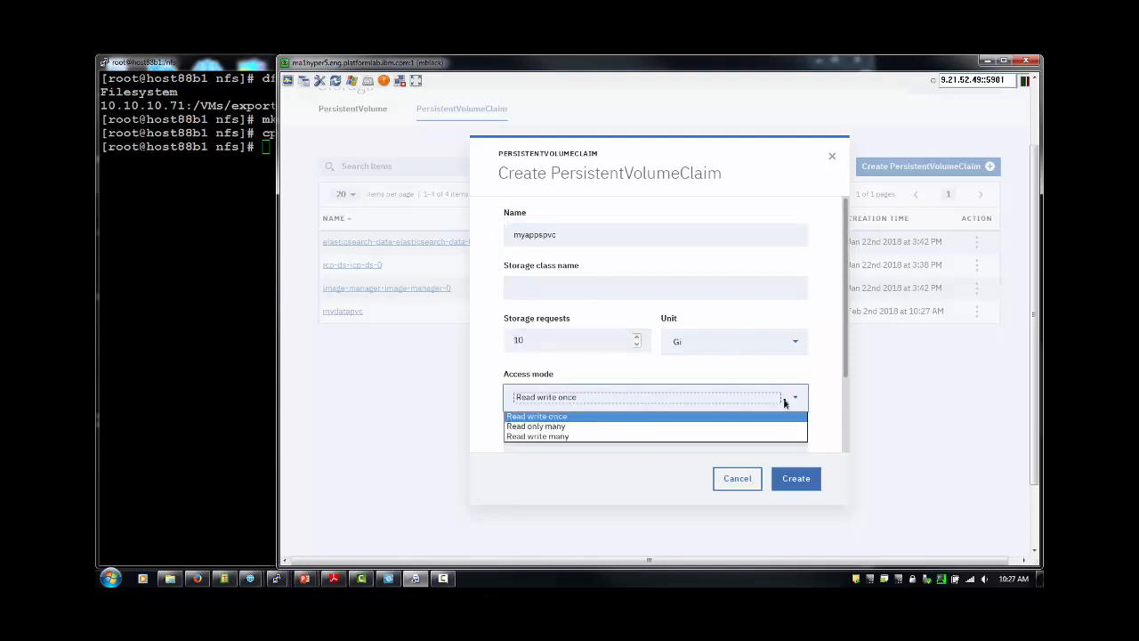
{"action": "left_click", "coordinate": [709, 427]}
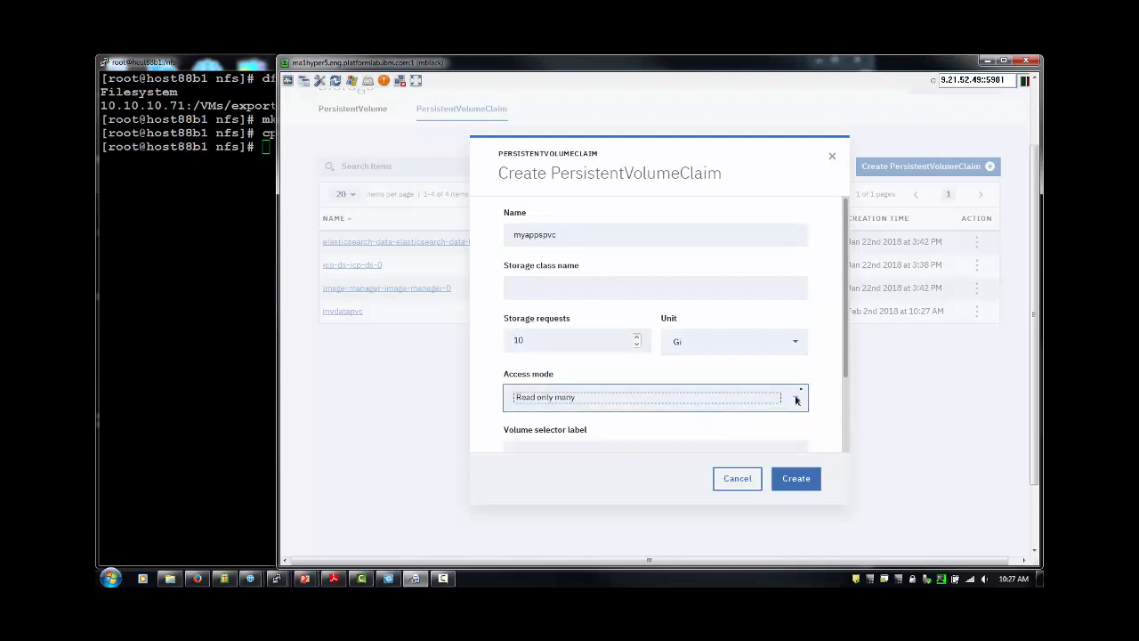
Set the volume selector label isapps=true and create the claim.
{"action": "scroll", "coordinate": [837, 436], "scroll_direction": "down", "scroll_amount": 2}
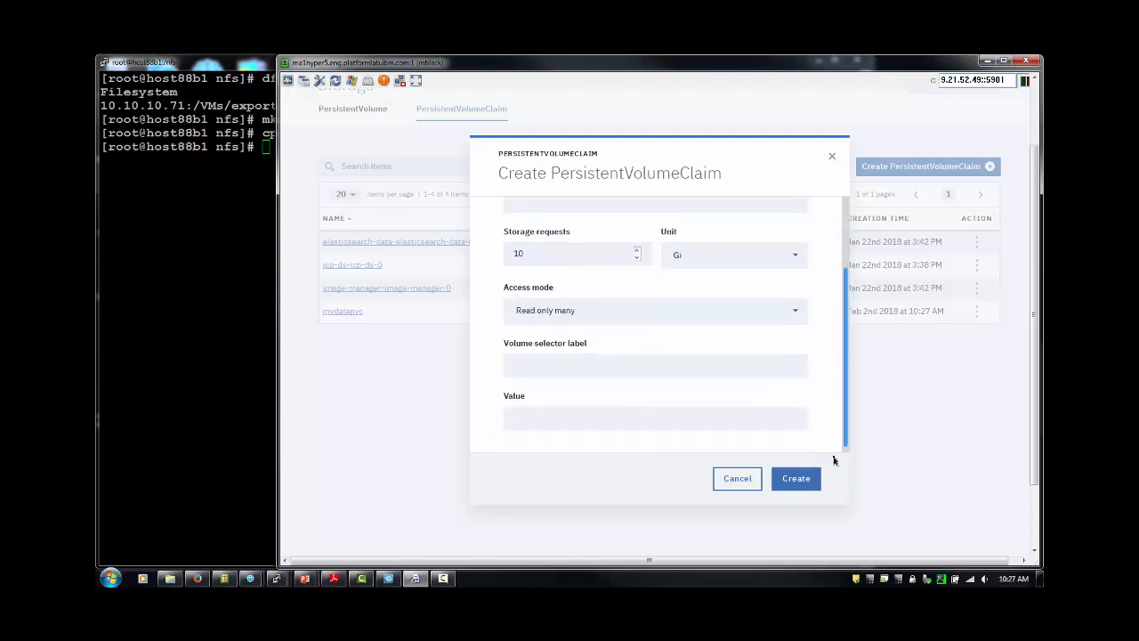
{"action": "left_click", "coordinate": [632, 367]}
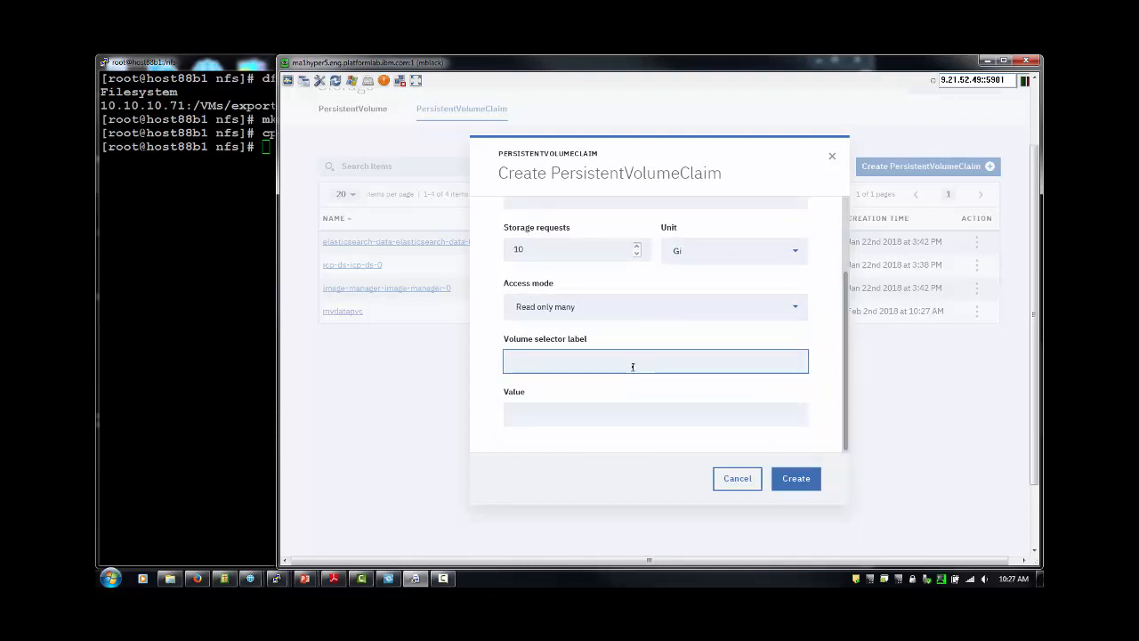
{"action": "type", "text": "isapps"}
{"action": "left_click", "coordinate": [579, 417]}
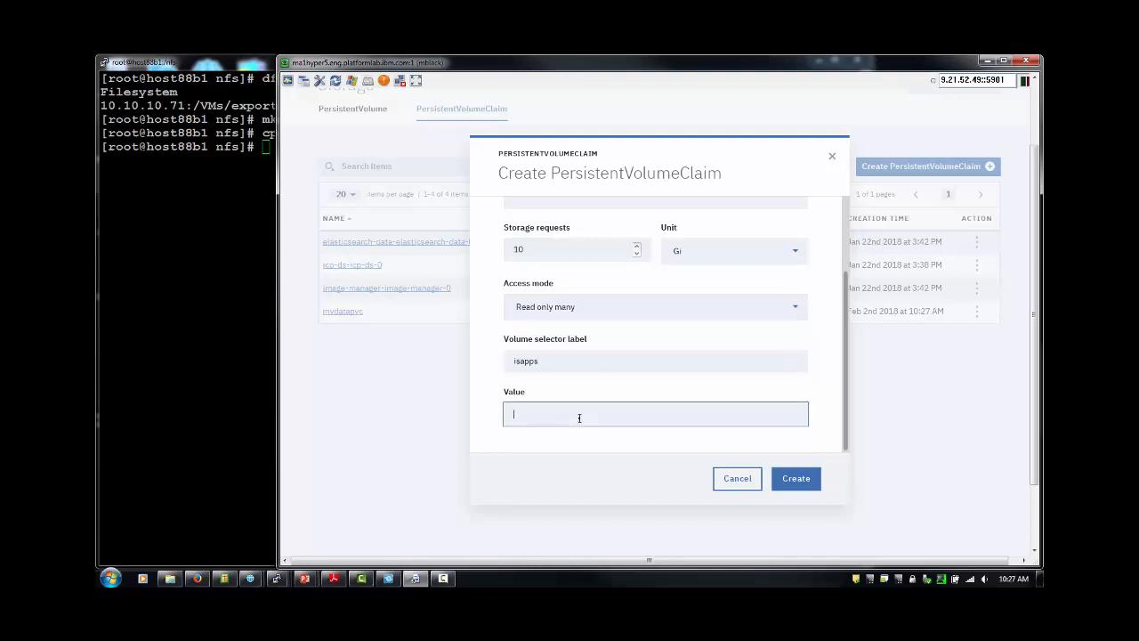
{"action": "type", "text": "true"}
{"action": "left_click", "coordinate": [795, 481]}
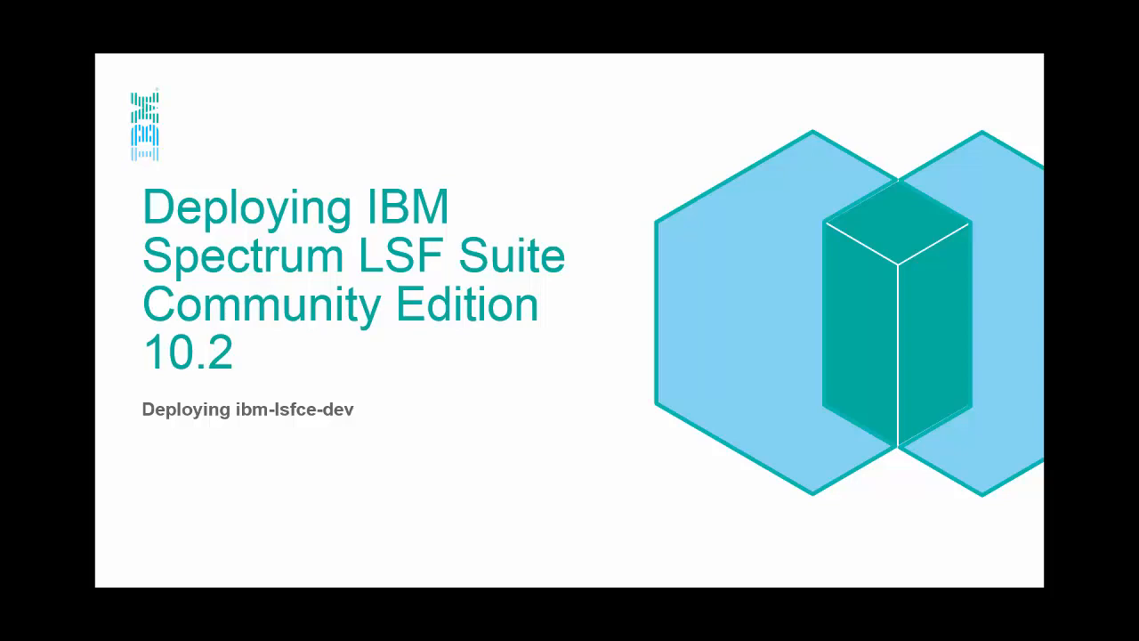
Advance the presentation to the next slide.
{"action": "key", "text": "Right"}
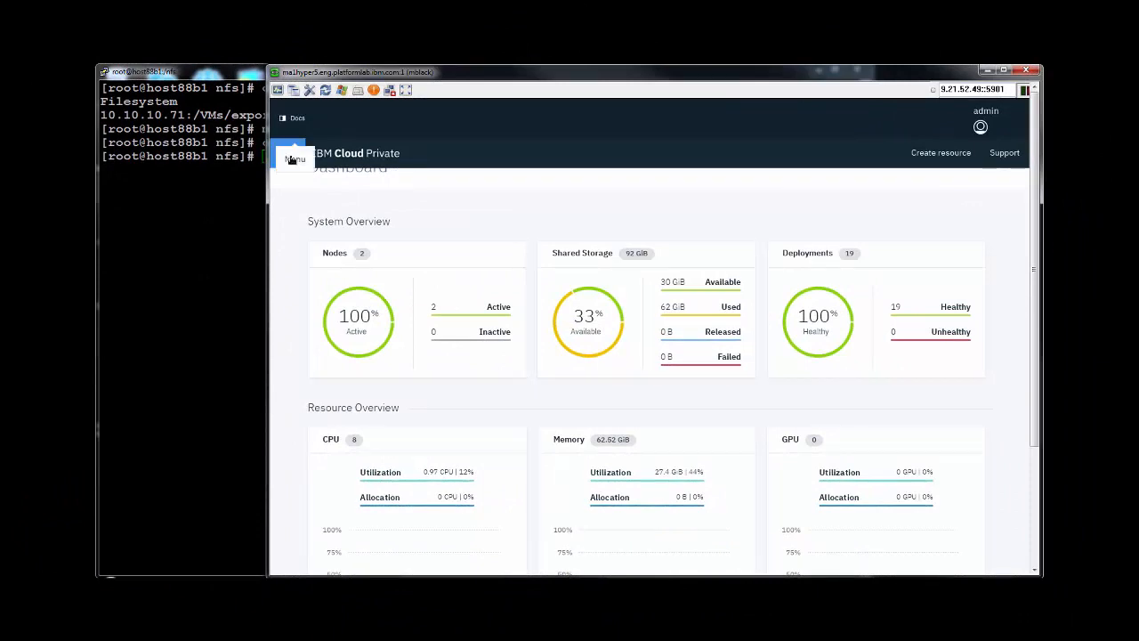
Search the Helm chart catalog for lsf and open the ibm-lsfce-dev chart.
{"action": "left_click", "coordinate": [287, 152]}
{"action": "left_click", "coordinate": [310, 215]}
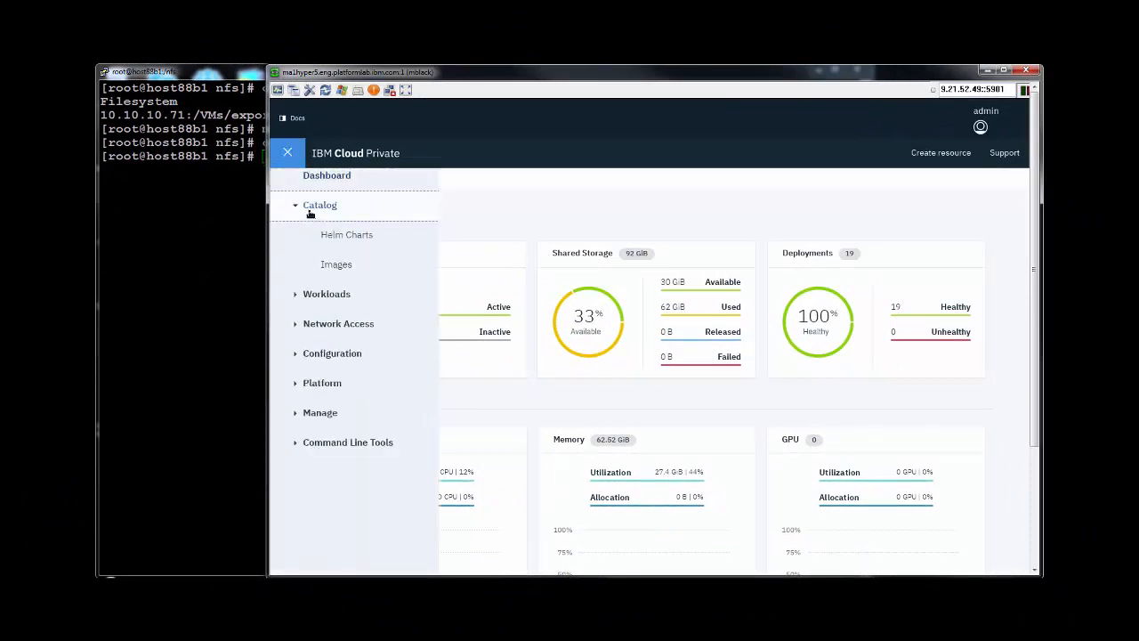
{"action": "left_click", "coordinate": [341, 235]}
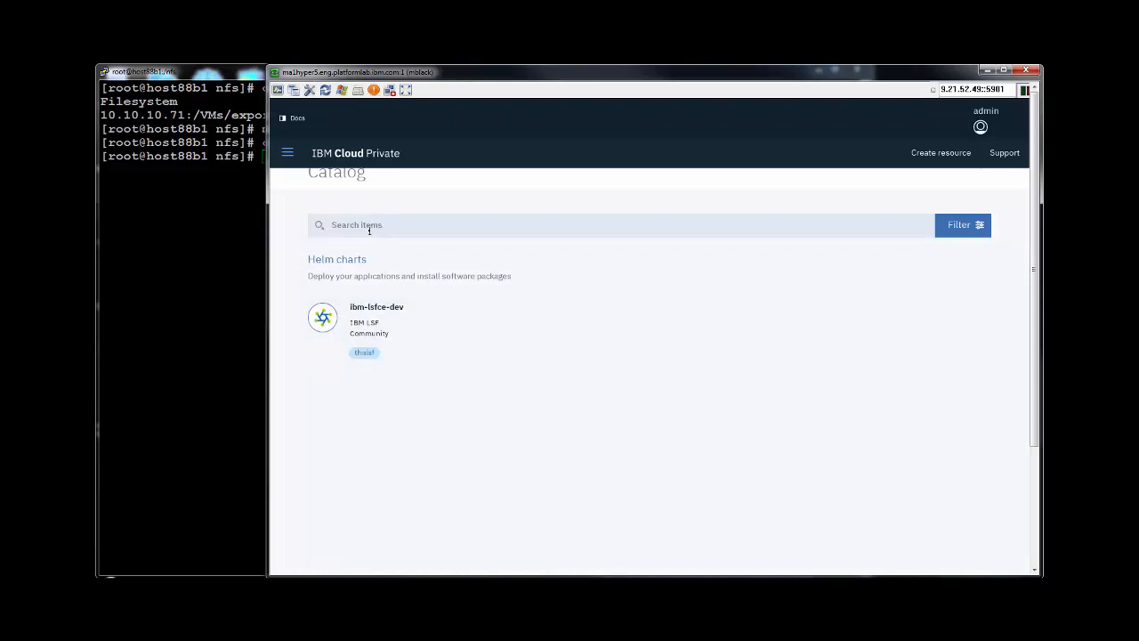
{"action": "left_click", "coordinate": [367, 226]}
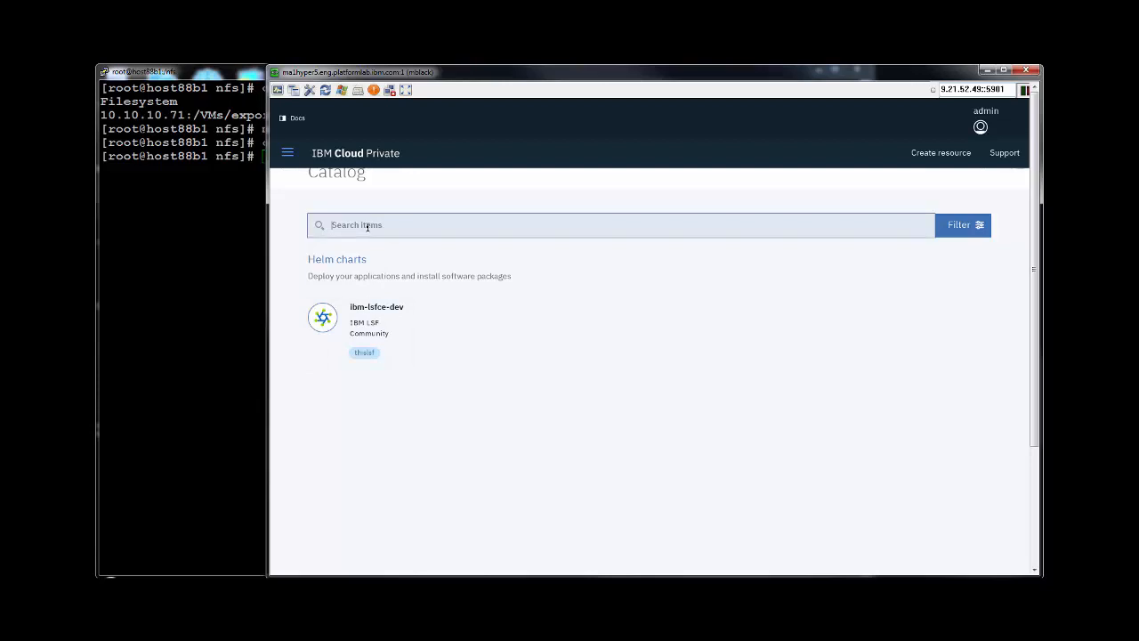
{"action": "type", "text": "lsf"}
{"action": "left_click", "coordinate": [322, 226]}
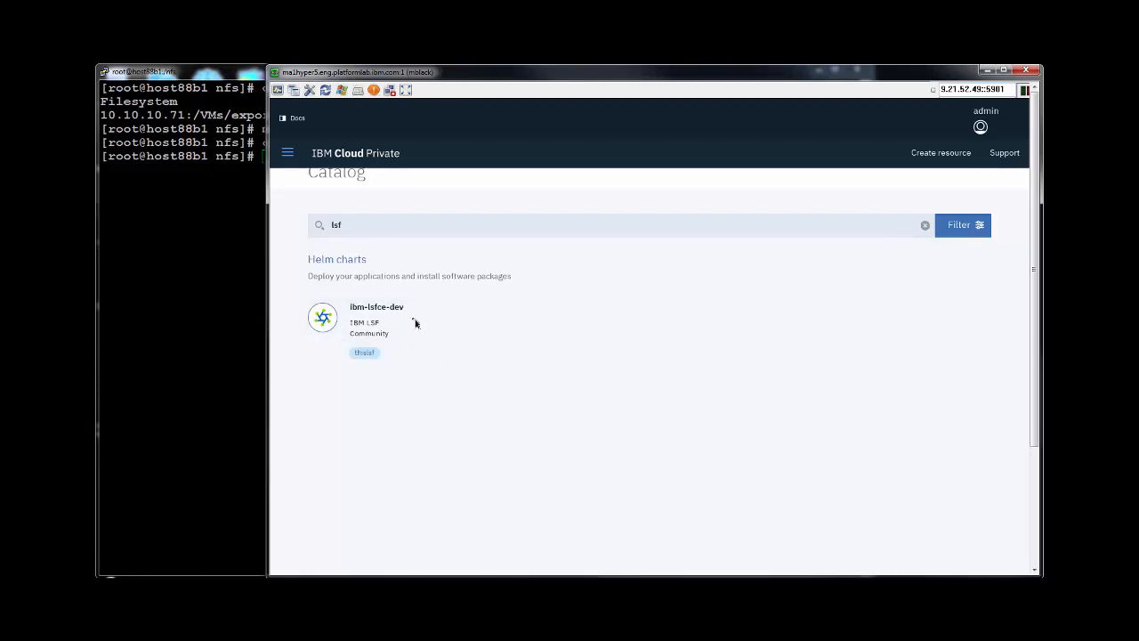
{"action": "left_click", "coordinate": [363, 329]}
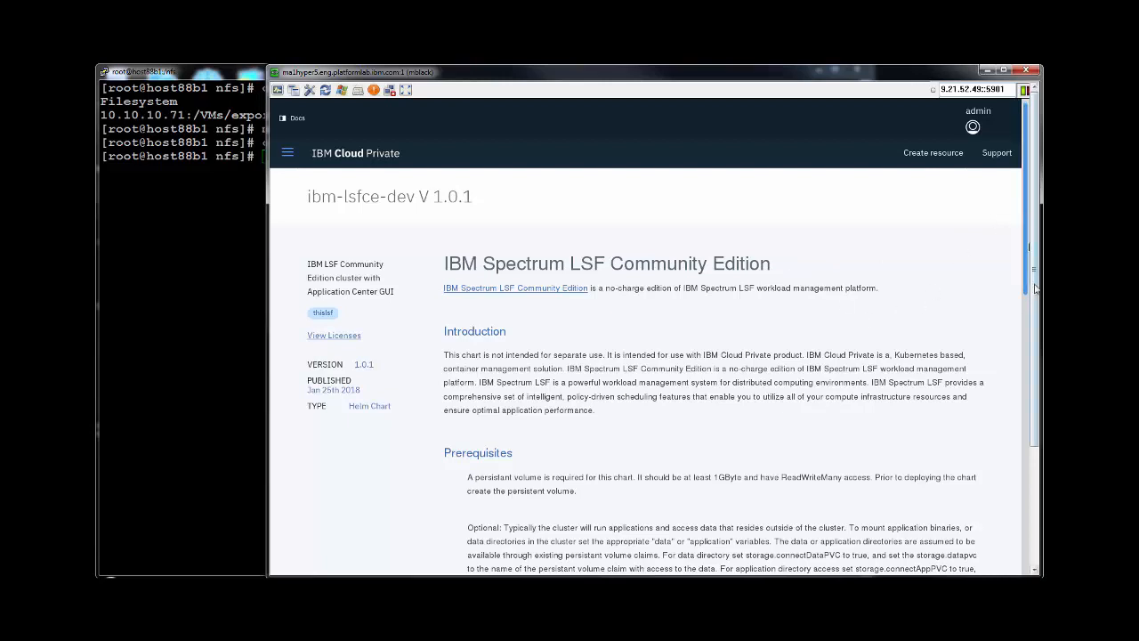
Configure the install as release mylsfcluster in the default namespace, accepting the license.
{"action": "scroll", "coordinate": [1027, 285], "scroll_direction": "down", "scroll_amount": 2}
{"action": "scroll", "coordinate": [1027, 355], "scroll_direction": "down", "scroll_amount": 12}
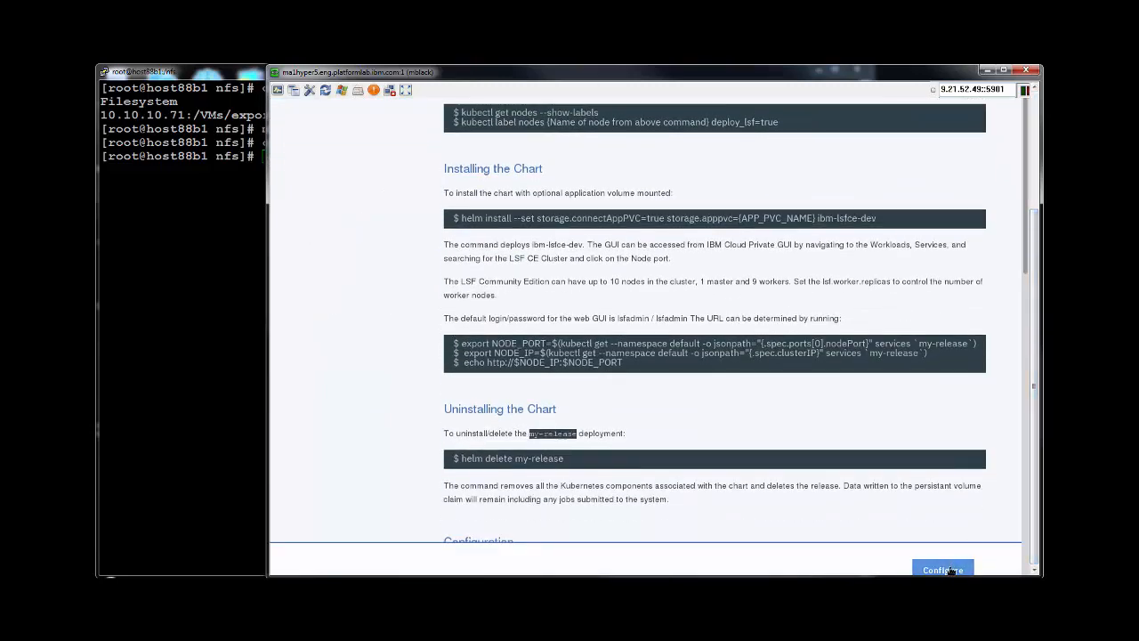
{"action": "left_click", "coordinate": [951, 570]}
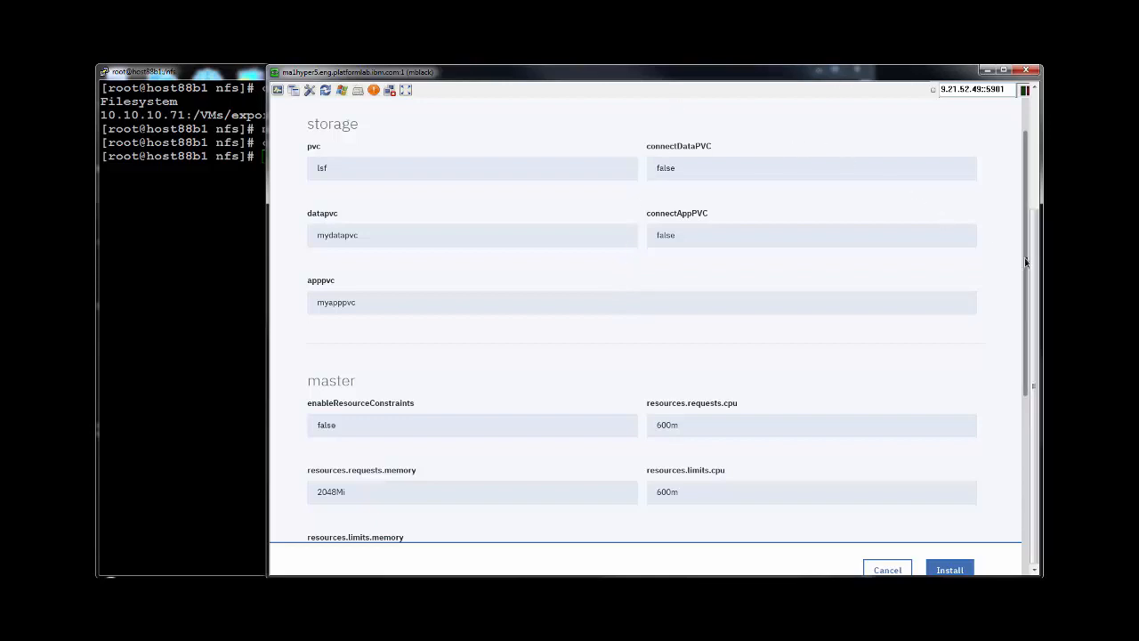
{"action": "scroll", "coordinate": [1025, 261], "scroll_direction": "up", "scroll_amount": 2}
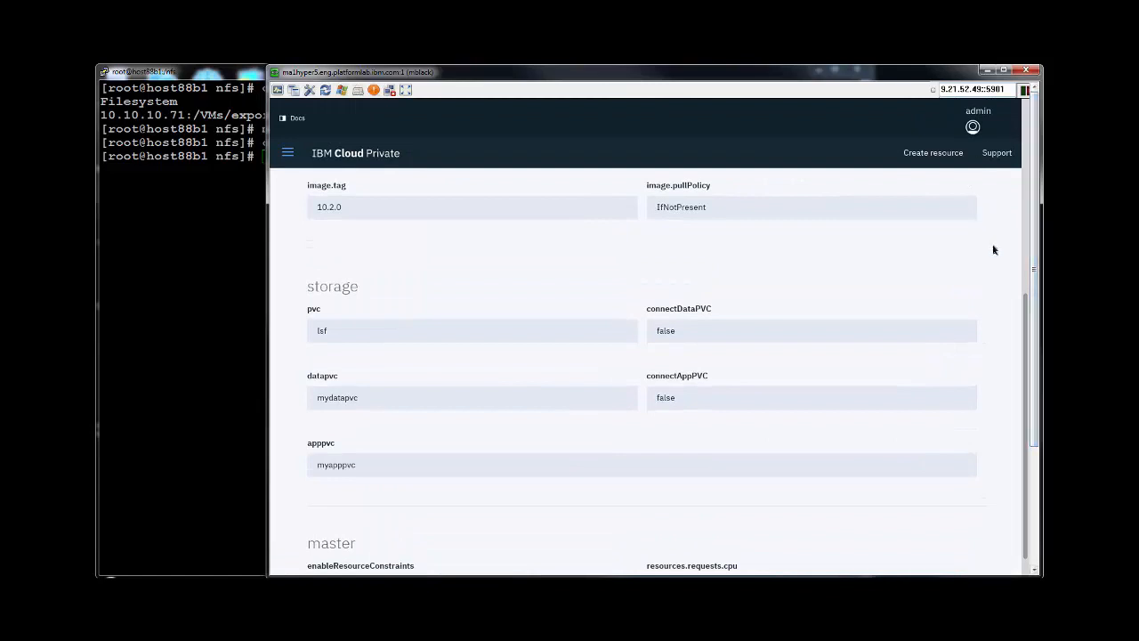
{"action": "scroll", "coordinate": [1026, 258], "scroll_direction": "up", "scroll_amount": 4}
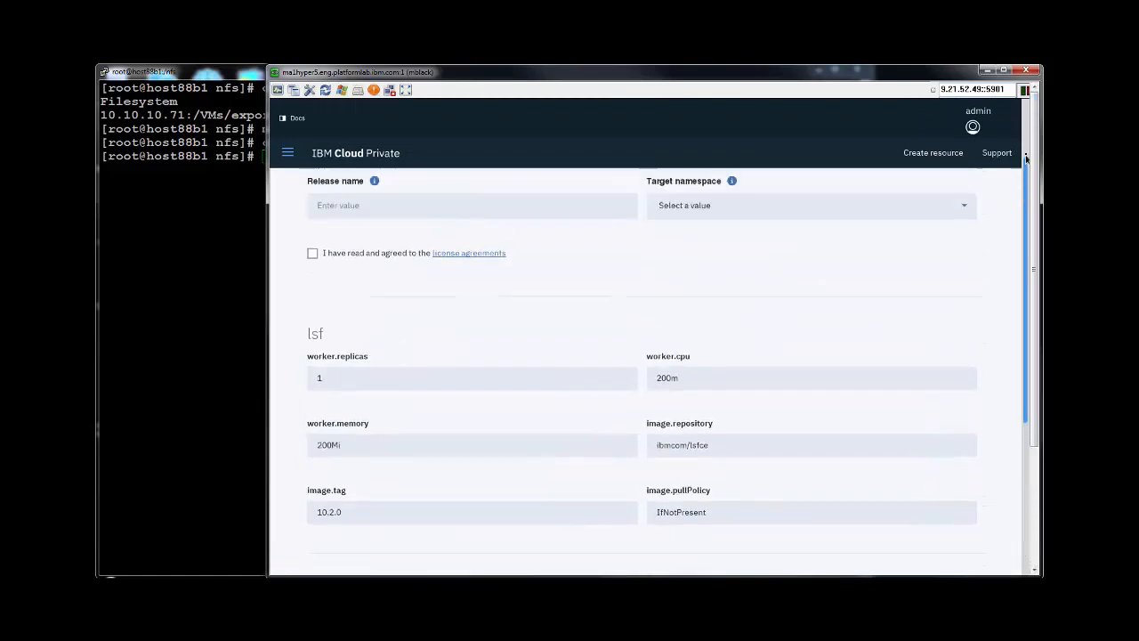
{"action": "scroll", "coordinate": [1026, 158], "scroll_direction": "up", "scroll_amount": 1}
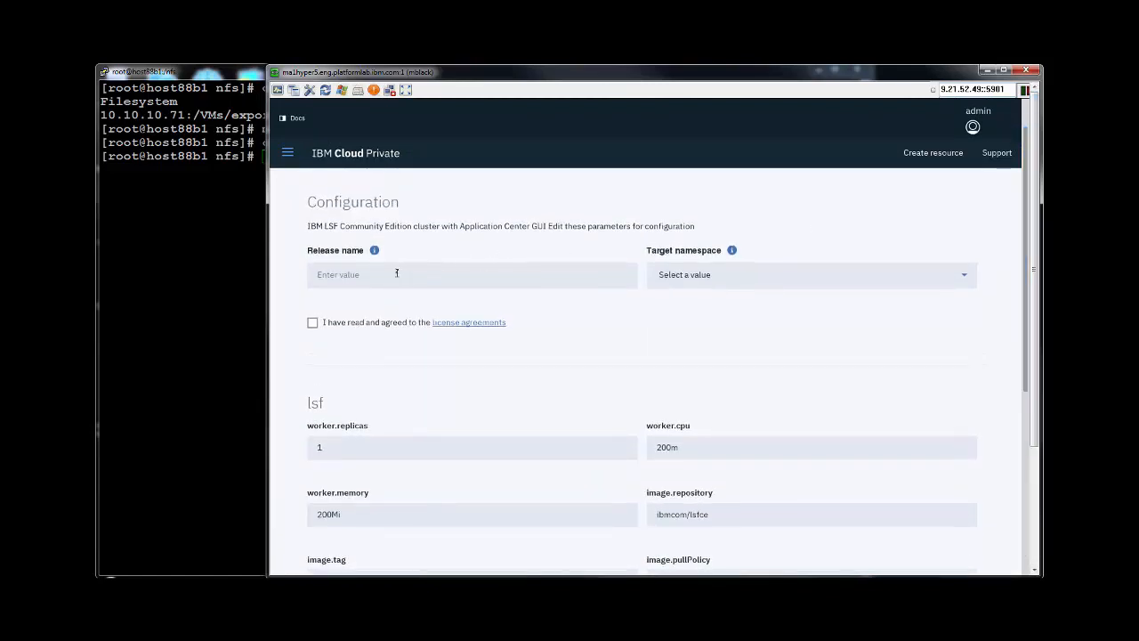
{"action": "left_click", "coordinate": [397, 273]}
{"action": "type", "text": "m"}
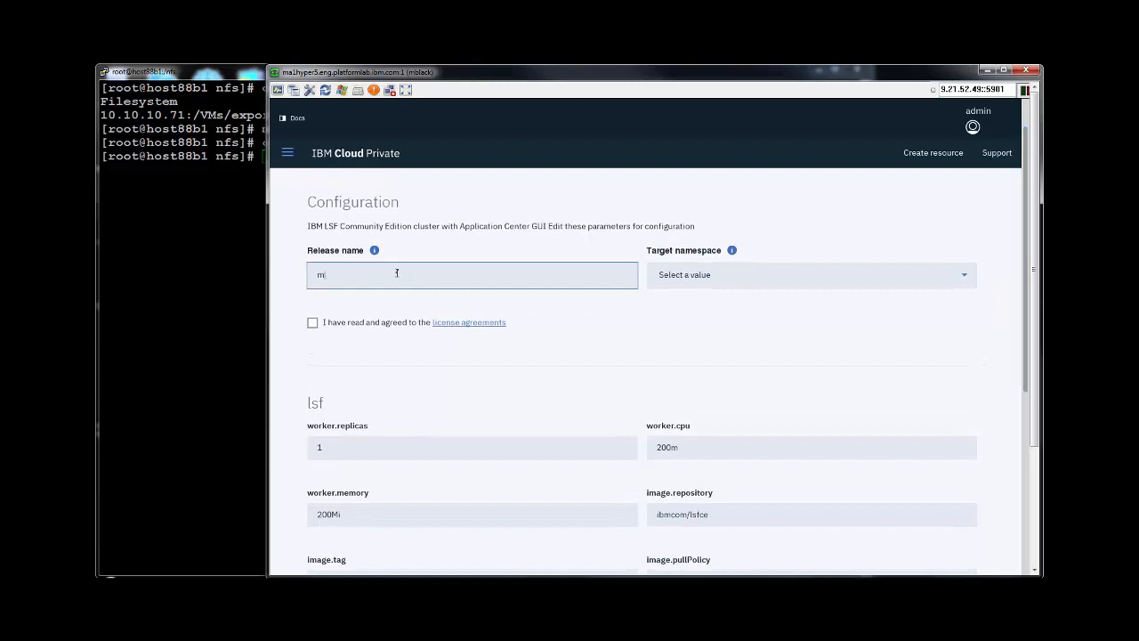
{"action": "type", "text": "ylsfcluster"}
{"action": "left_click", "coordinate": [961, 279]}
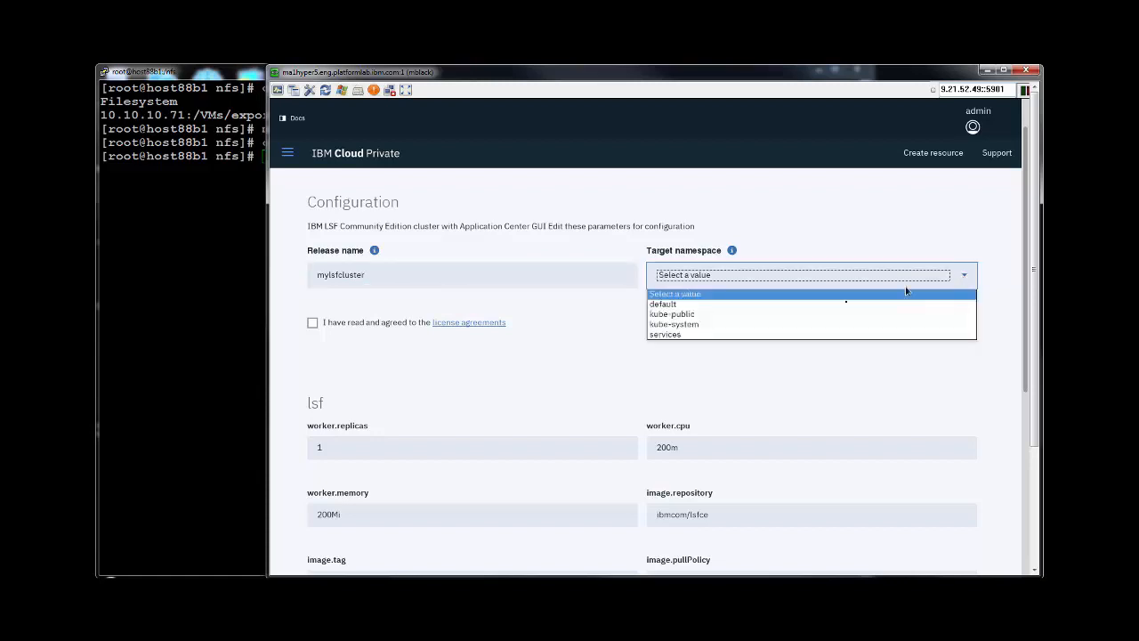
{"action": "left_click", "coordinate": [742, 308]}
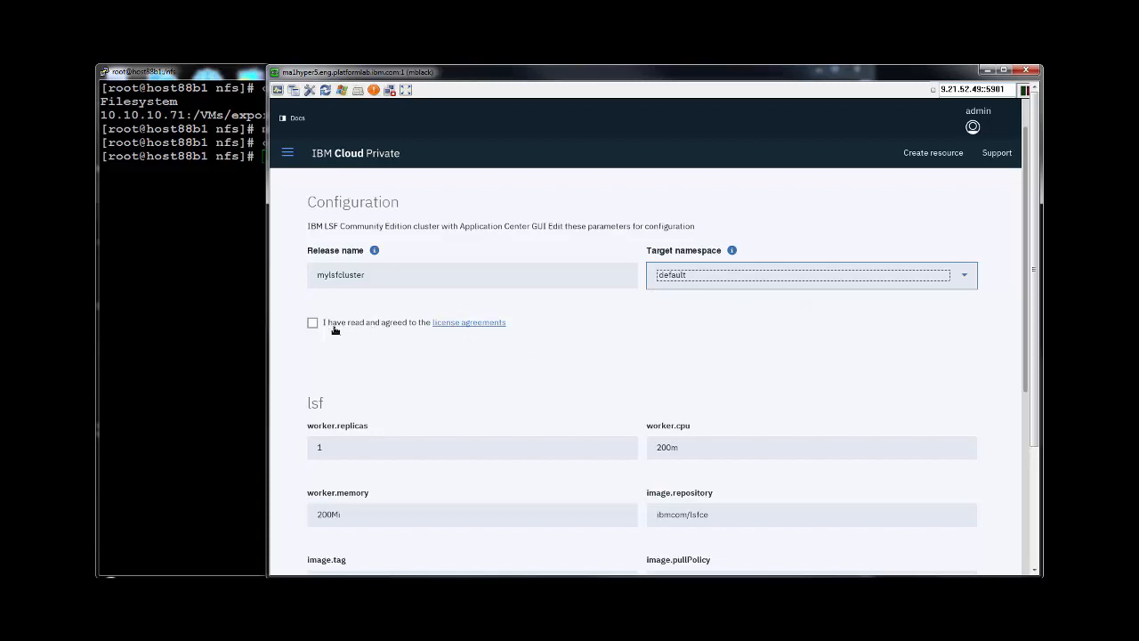
{"action": "left_click", "coordinate": [312, 323]}
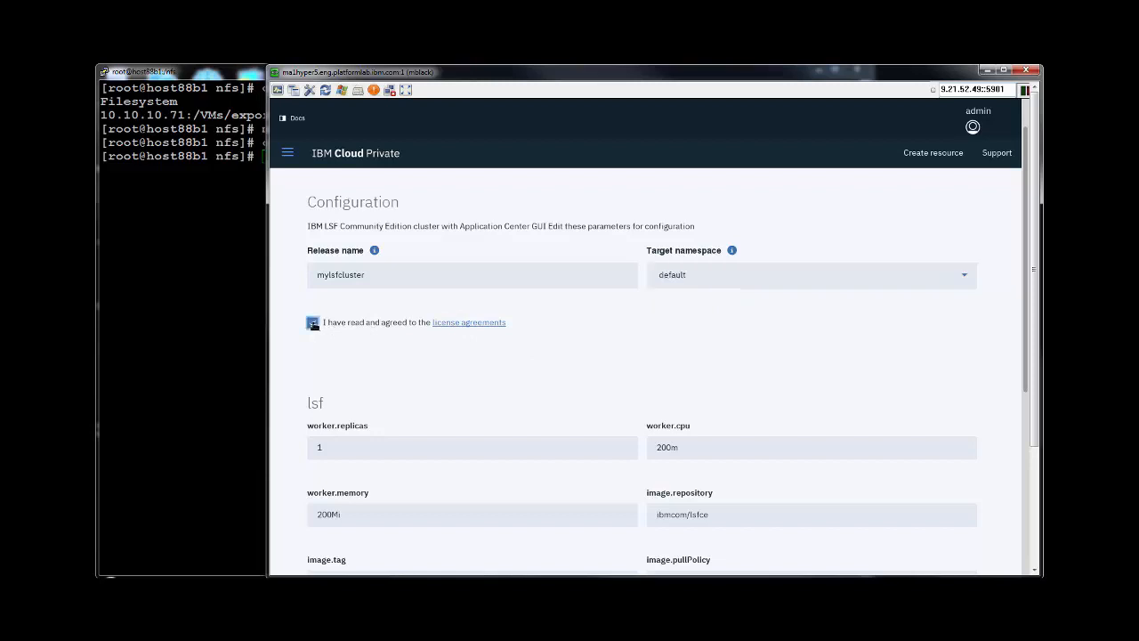
Set worker replicas to 2, worker CPU to 2000m and worker memory to 2000Mi.
{"action": "scroll", "coordinate": [555, 361], "scroll_direction": "down", "scroll_amount": 1}
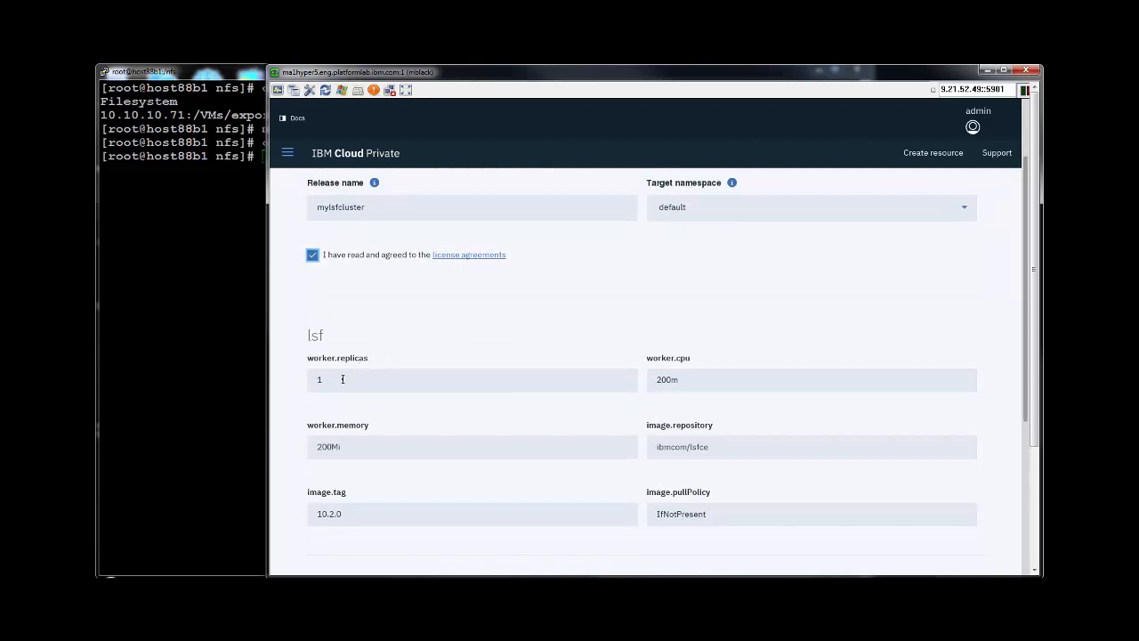
{"action": "left_click", "coordinate": [343, 379]}
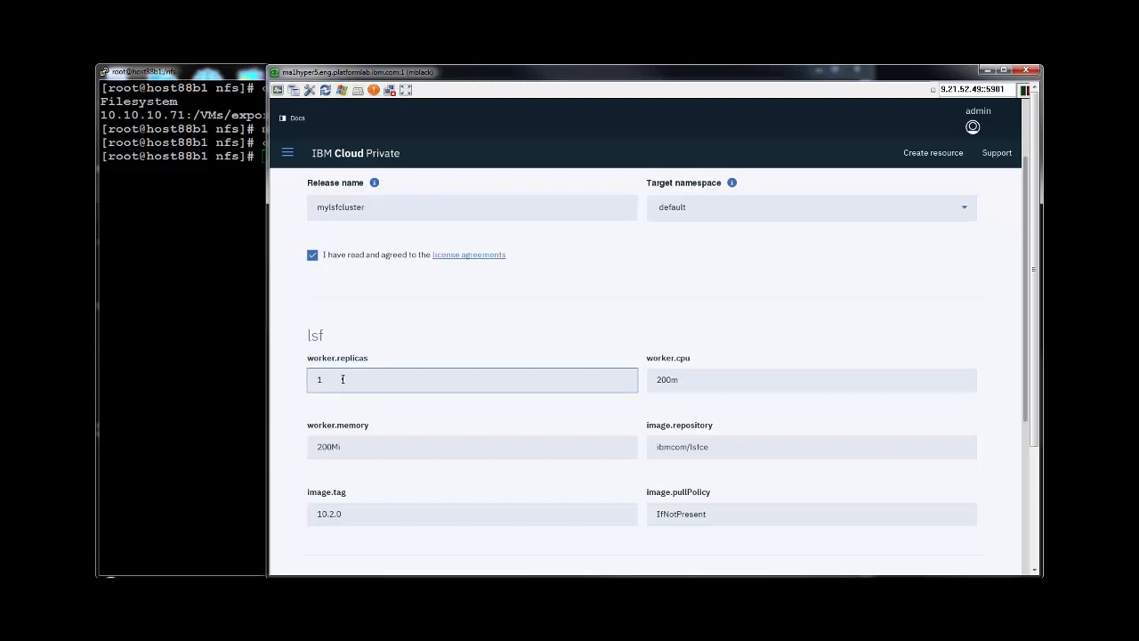
{"action": "key", "text": "BackSpace"}
{"action": "type", "text": "2"}
{"action": "left_click", "coordinate": [706, 386]}
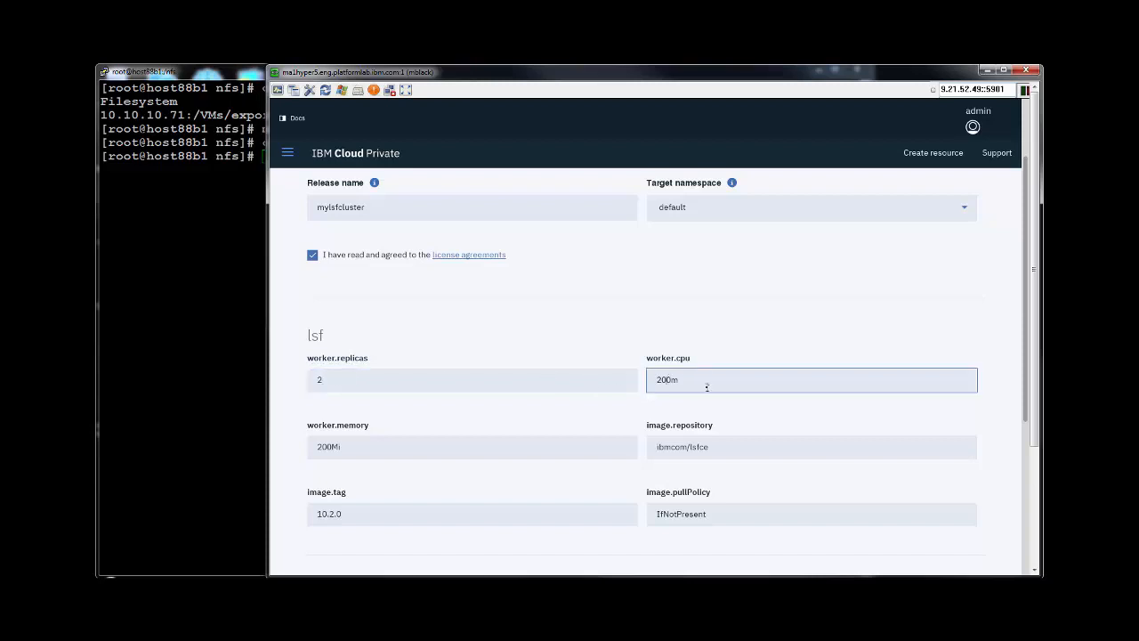
{"action": "key", "text": "Left"}
{"action": "type", "text": "0"}
{"action": "left_click", "coordinate": [329, 447]}
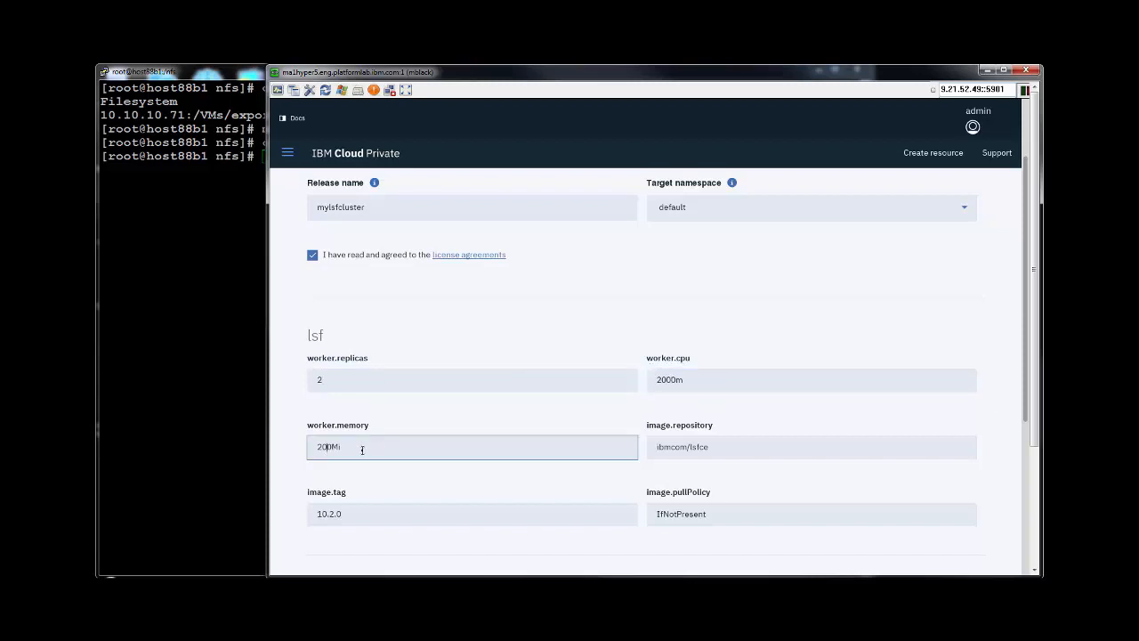
{"action": "type", "text": "0"}
{"action": "scroll", "coordinate": [542, 338], "scroll_direction": "down", "scroll_amount": 2}
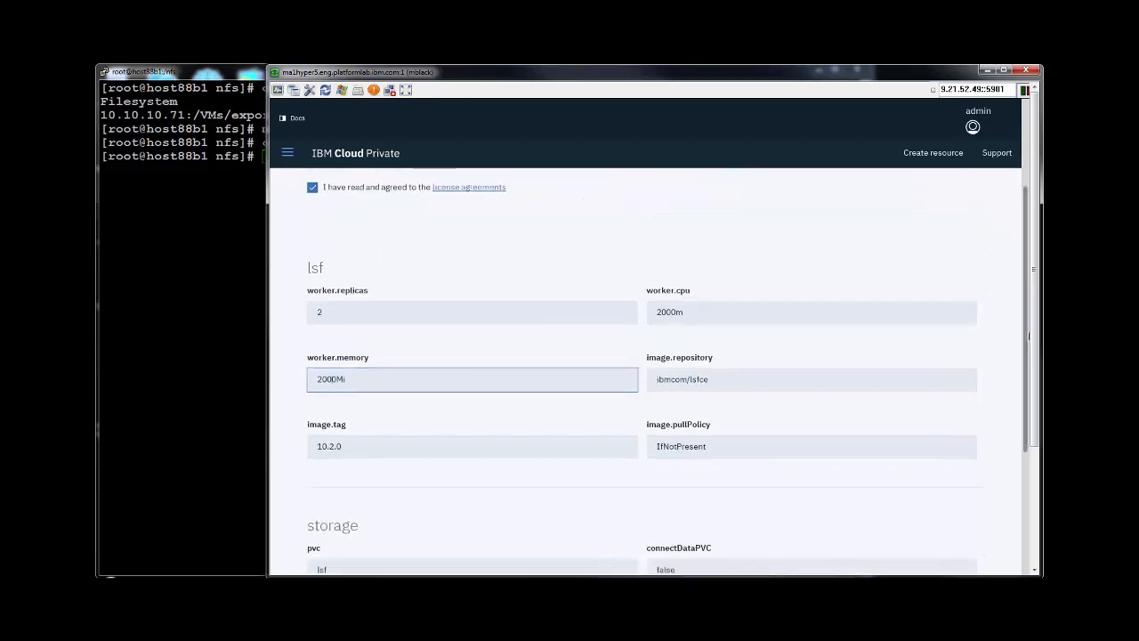
{"action": "scroll", "coordinate": [1029, 336], "scroll_direction": "down", "scroll_amount": 2}
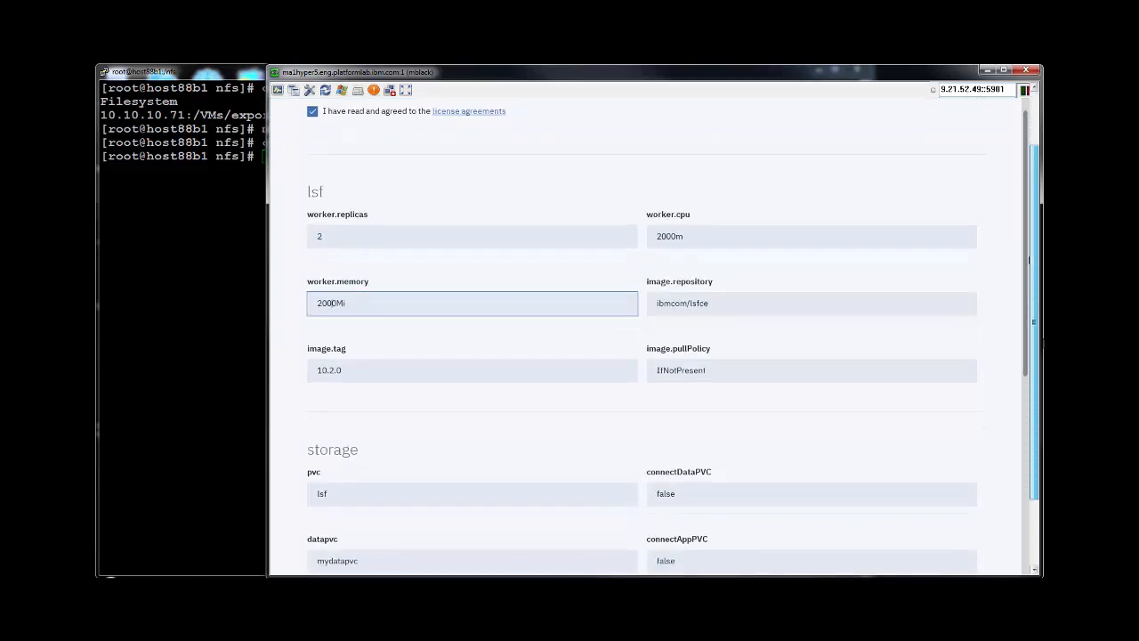
{"action": "scroll", "coordinate": [1029, 259], "scroll_direction": "down", "scroll_amount": 2}
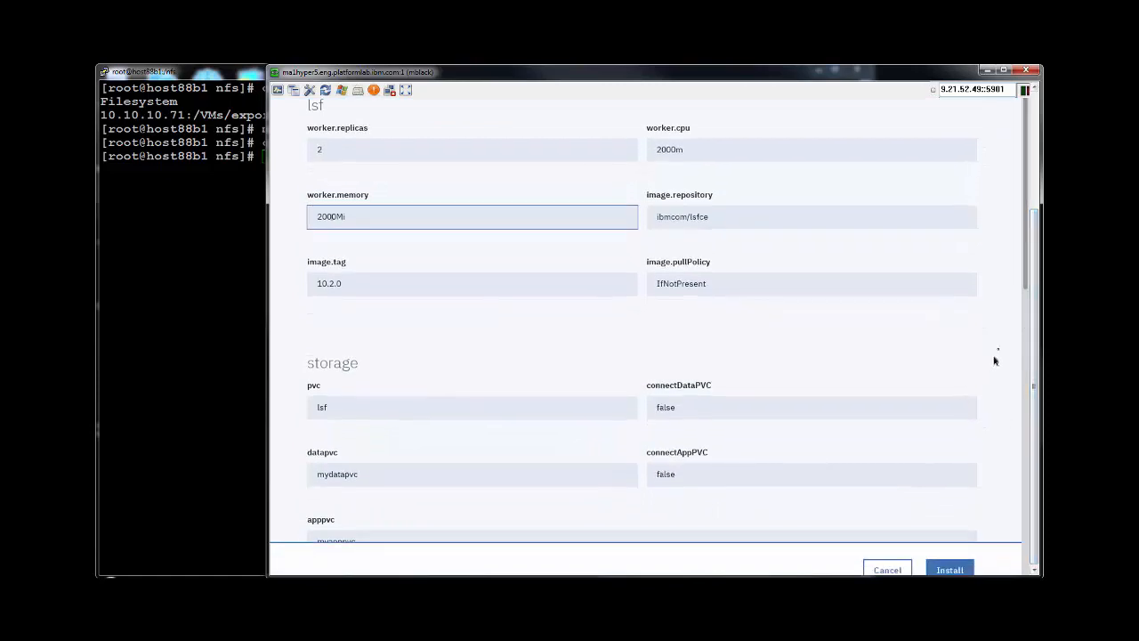
{"action": "scroll", "coordinate": [1029, 342], "scroll_direction": "down", "scroll_amount": 4}
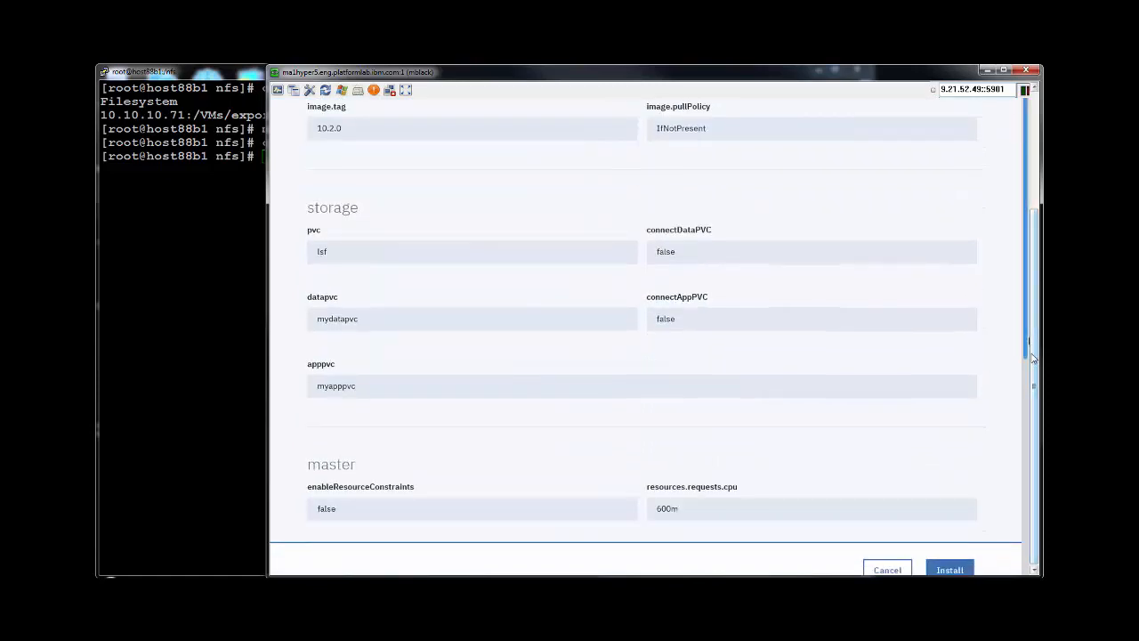
{"action": "scroll", "coordinate": [657, 293], "scroll_direction": "down", "scroll_amount": 1}
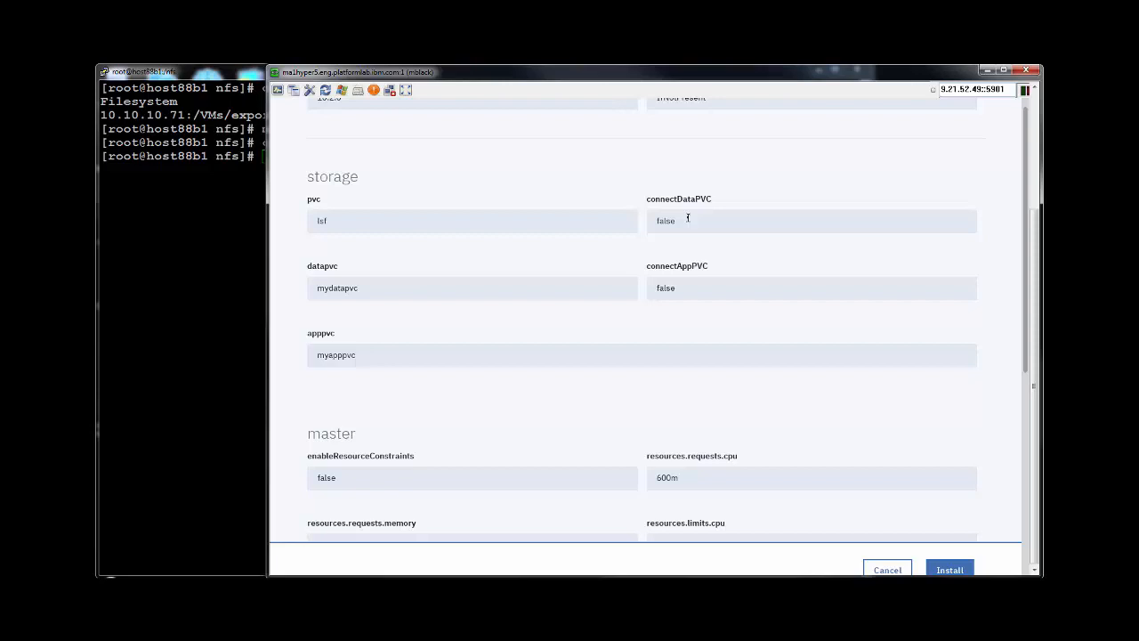
Set connectDataPVC and connectAppPVC to true and apppvc to myappspvc.
{"action": "left_click_drag", "start_coordinate": [678, 219], "coordinate": [635, 216]}
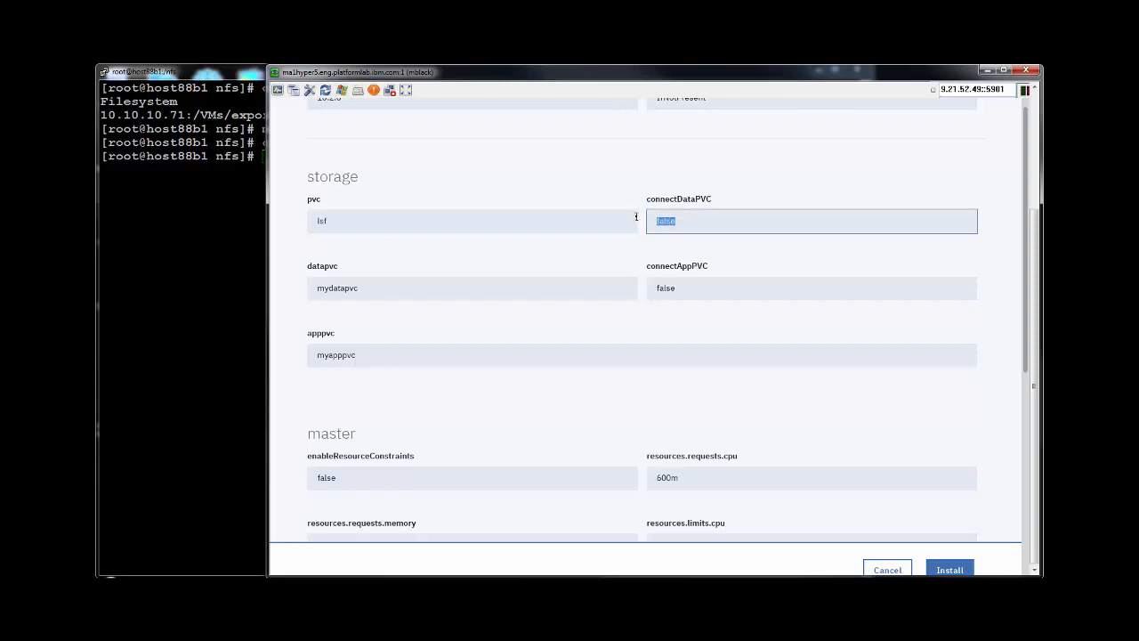
{"action": "type", "text": "true"}
{"action": "left_click", "coordinate": [683, 288]}
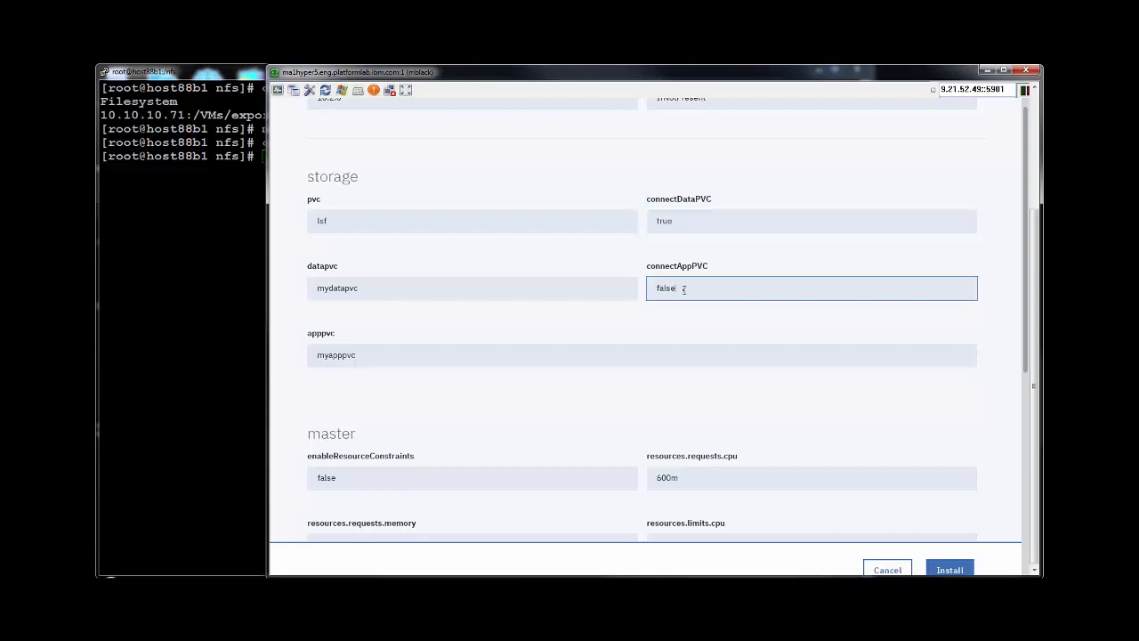
{"action": "key", "text": "BackSpace"}
{"action": "key", "text": "BackSpace"}
{"action": "key", "text": "BackSpace"}
{"action": "key", "text": "BackSpace"}
{"action": "type", "text": "true"}
{"action": "left_click", "coordinate": [364, 355]}
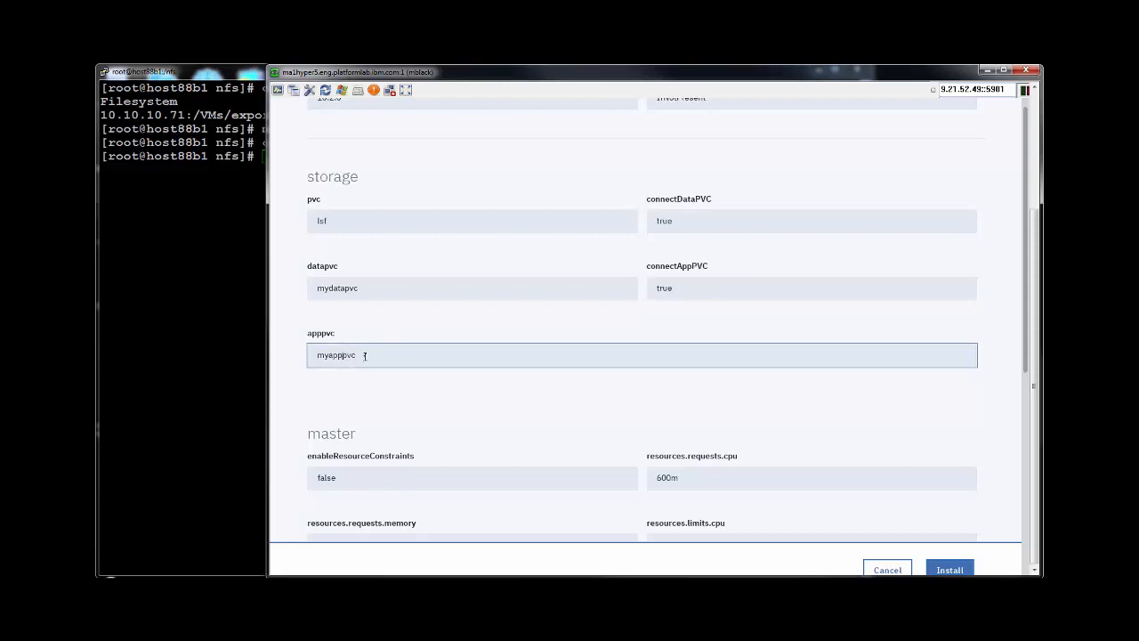
{"action": "type", "text": "s"}
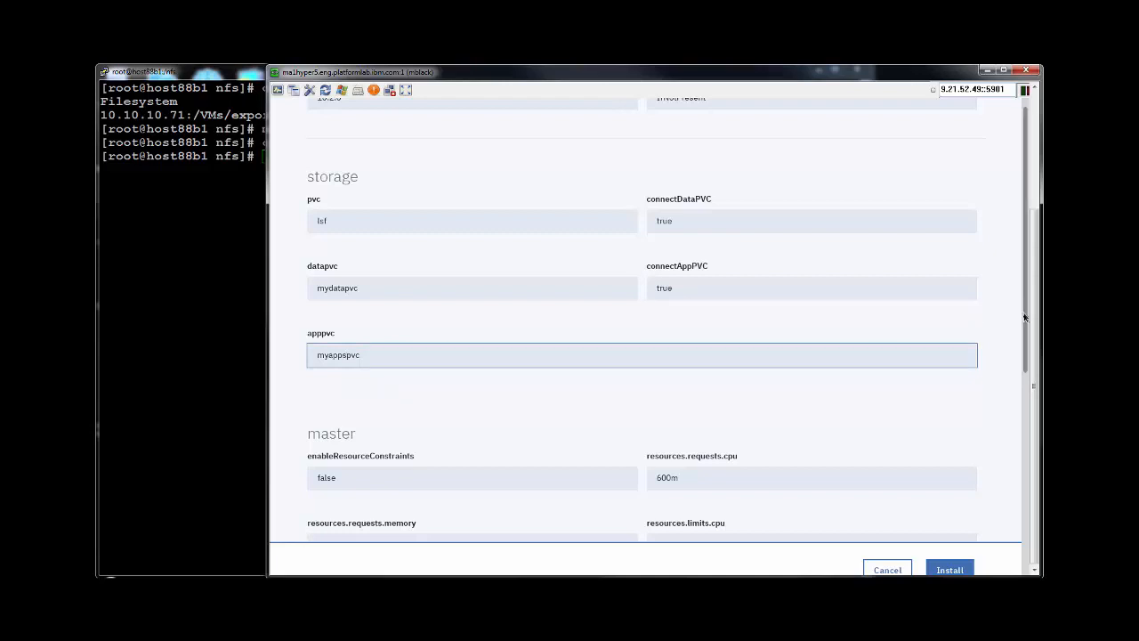
{"action": "left_click_drag", "start_coordinate": [1023, 317], "coordinate": [1026, 382]}
Raise the master CPU request and CPU limit to 6000m.
{"action": "scroll", "coordinate": [1015, 424], "scroll_direction": "down", "scroll_amount": 3}
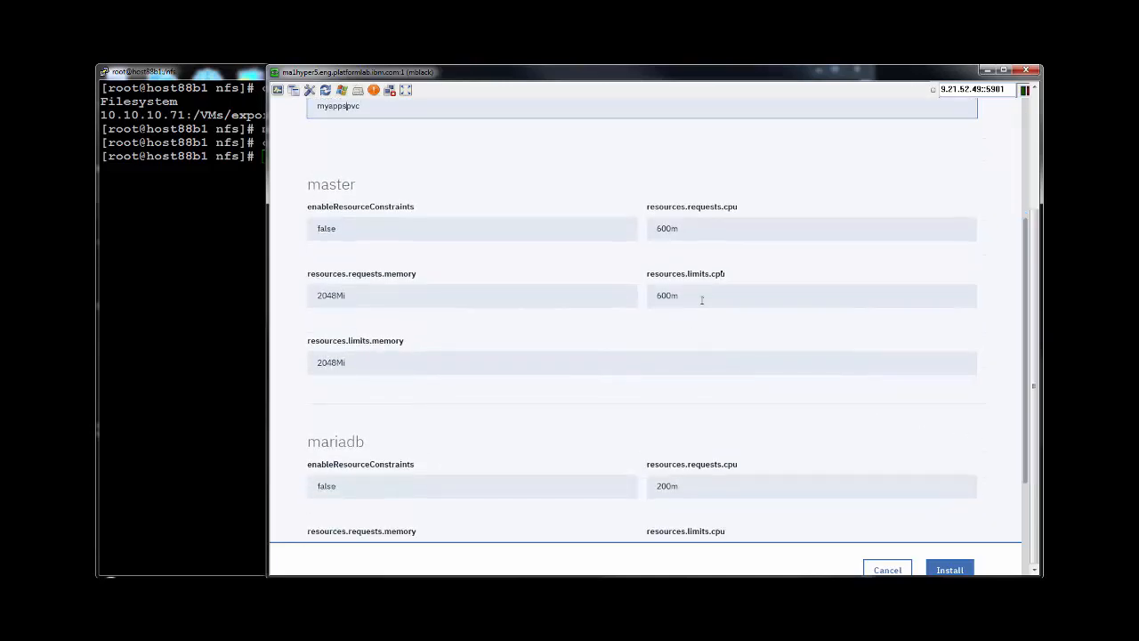
{"action": "left_click", "coordinate": [663, 229]}
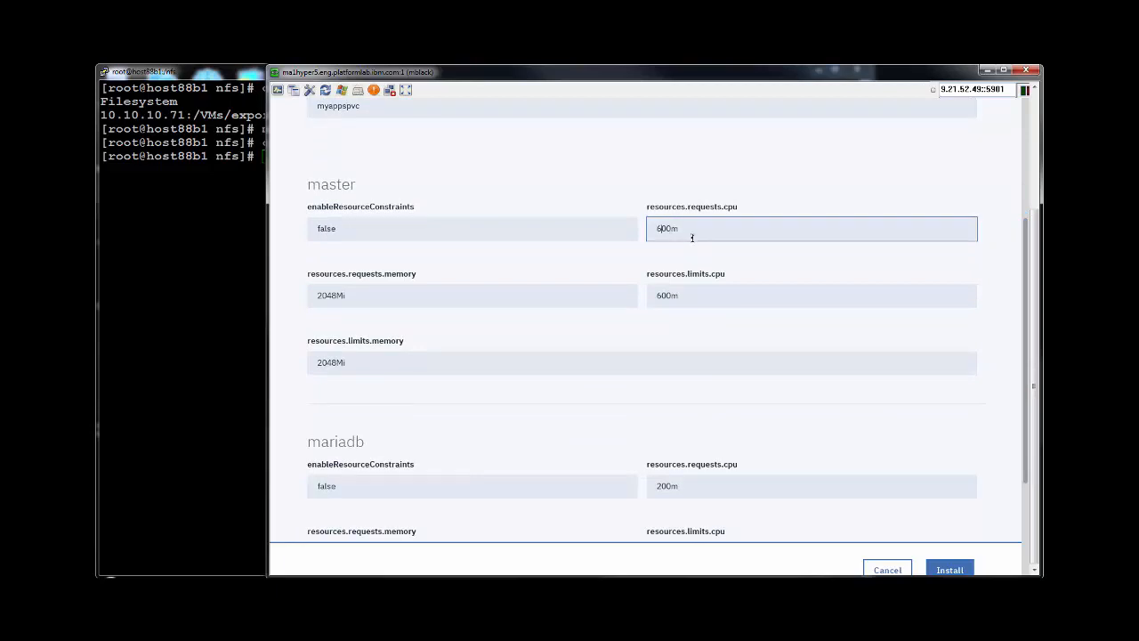
{"action": "type", "text": "0"}
{"action": "left_click", "coordinate": [665, 296]}
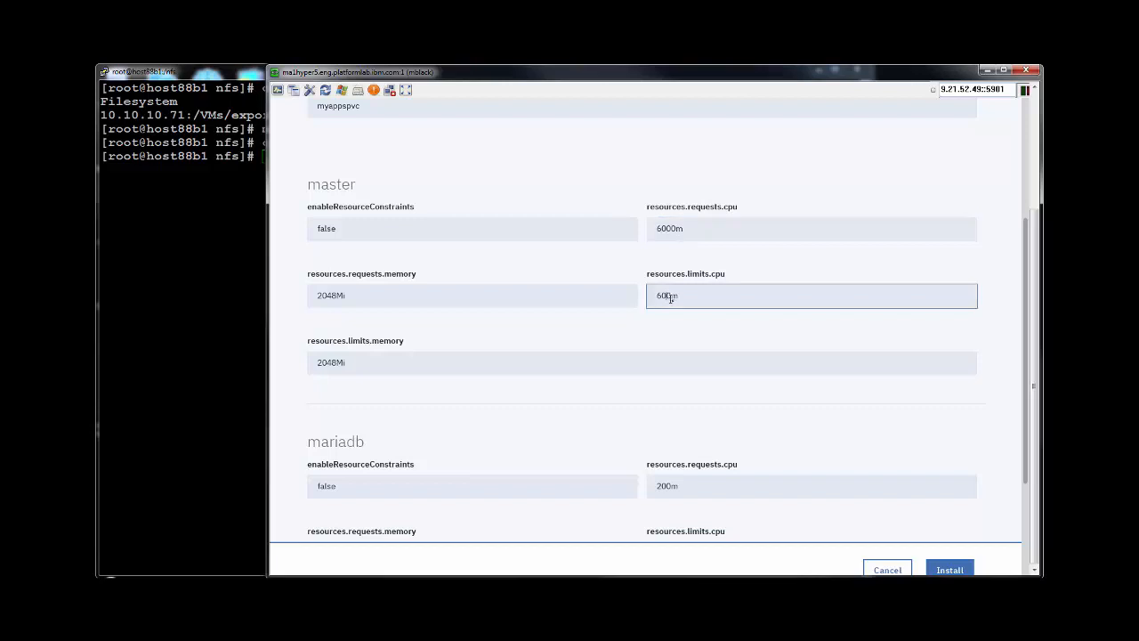
{"action": "type", "text": "0"}
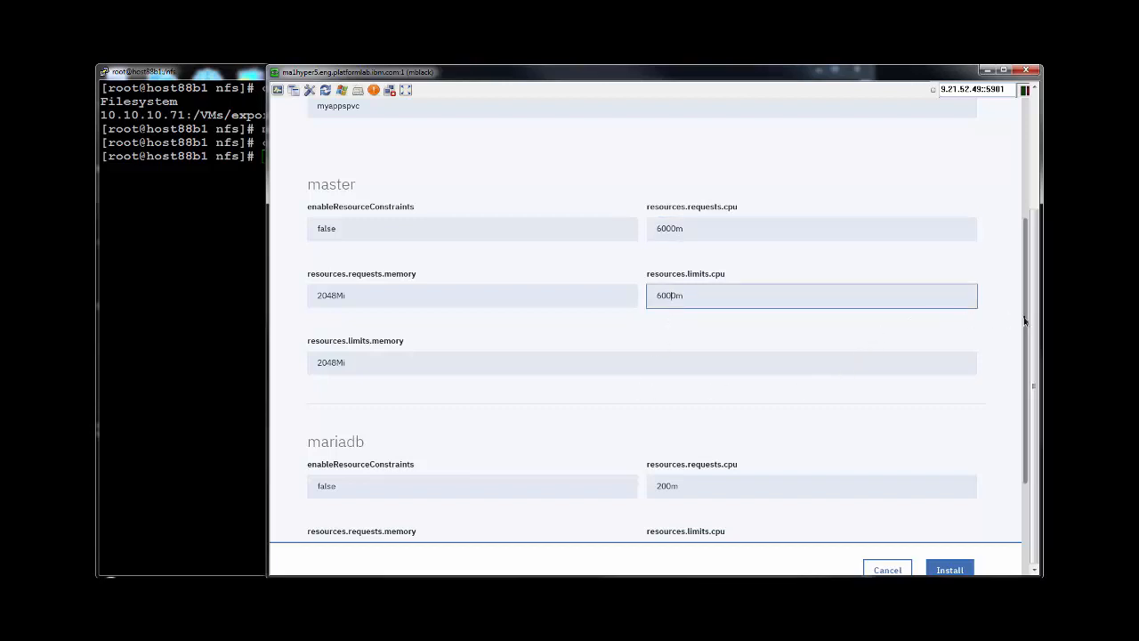
{"action": "left_click_drag", "start_coordinate": [1025, 357], "coordinate": [1026, 445]}
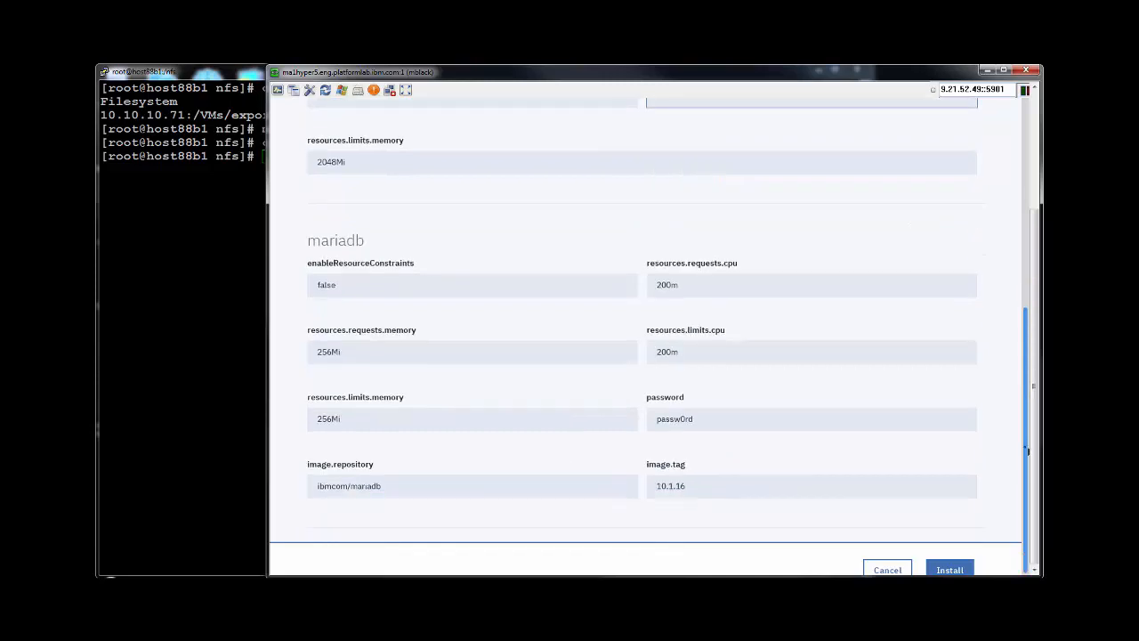
Install the chart and view the deployed mylsfcluster Helm release.
{"action": "left_click", "coordinate": [949, 570]}
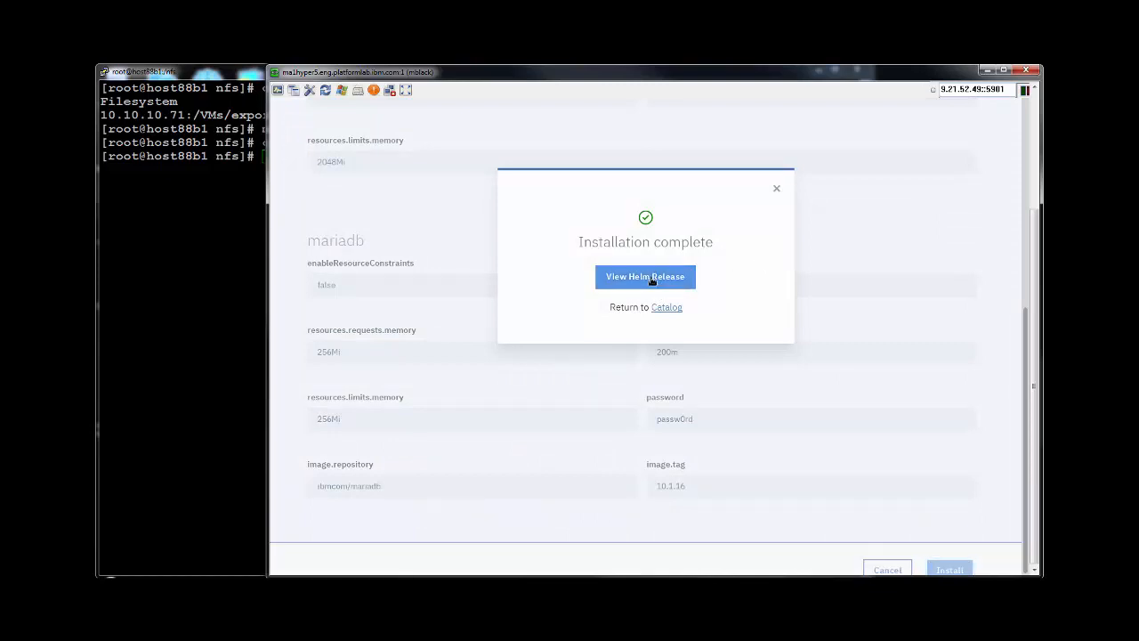
{"action": "left_click", "coordinate": [652, 280]}
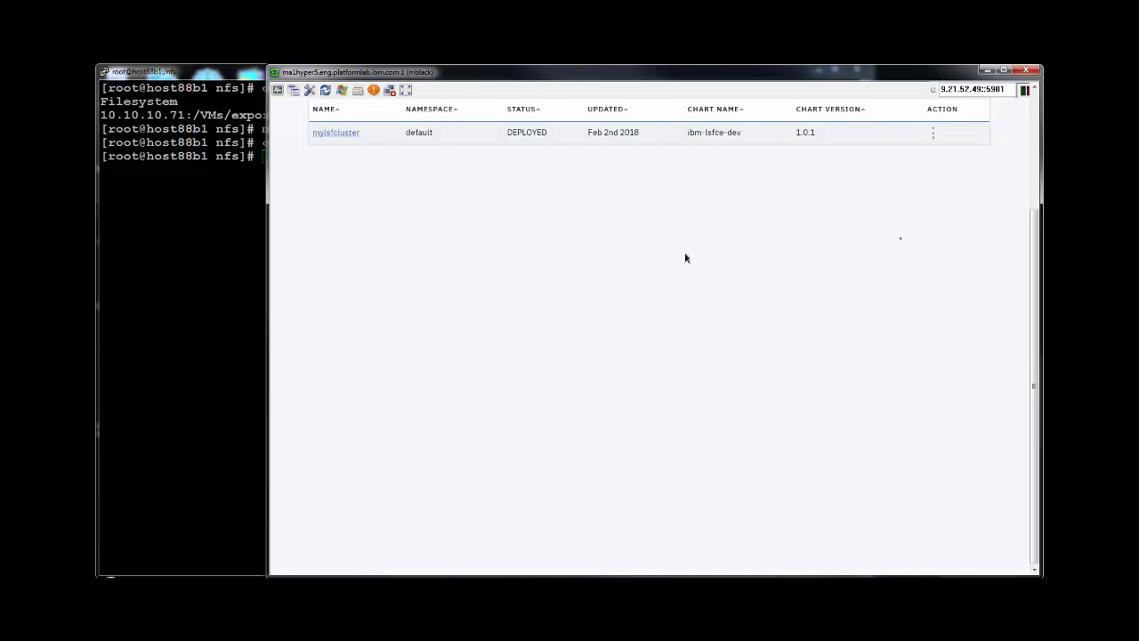
{"action": "left_click_drag", "start_coordinate": [1029, 235], "coordinate": [1036, 143]}
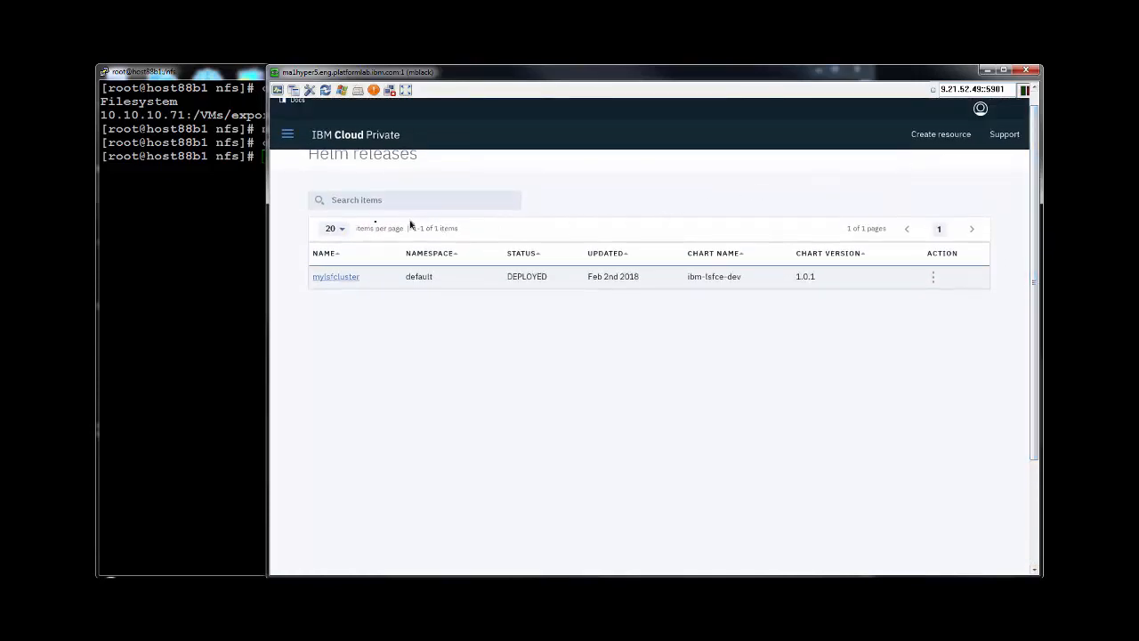
Open the mylsfcluster release and review its master and slave deployments, PVC, and 8080:31600/TCP service.
{"action": "left_click", "coordinate": [340, 278]}
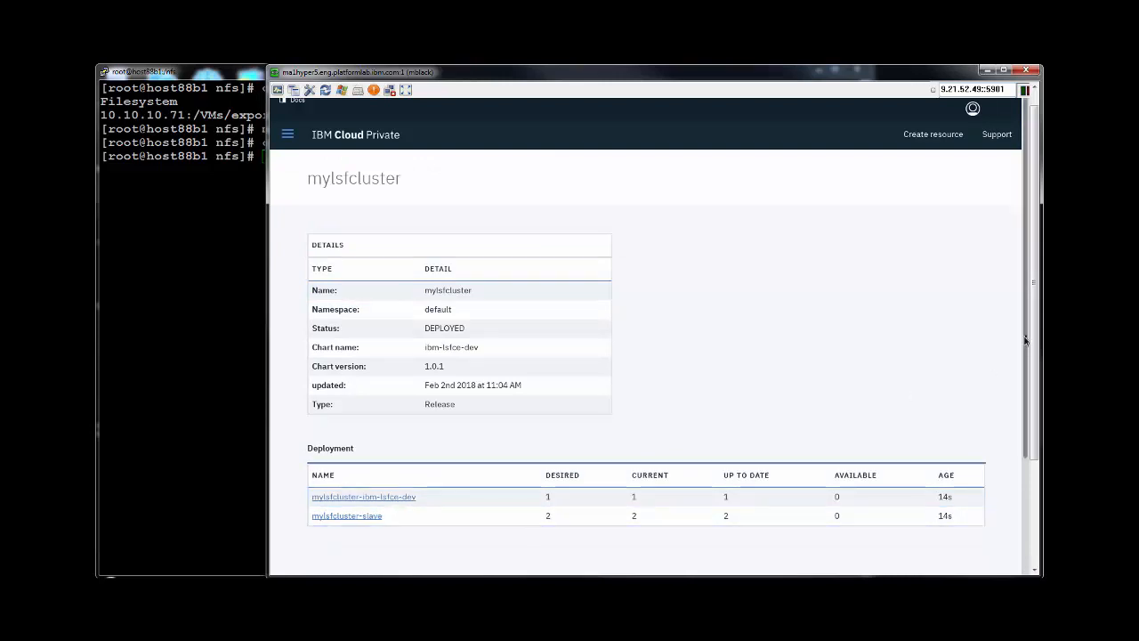
{"action": "left_click_drag", "start_coordinate": [1026, 358], "coordinate": [1032, 467]}
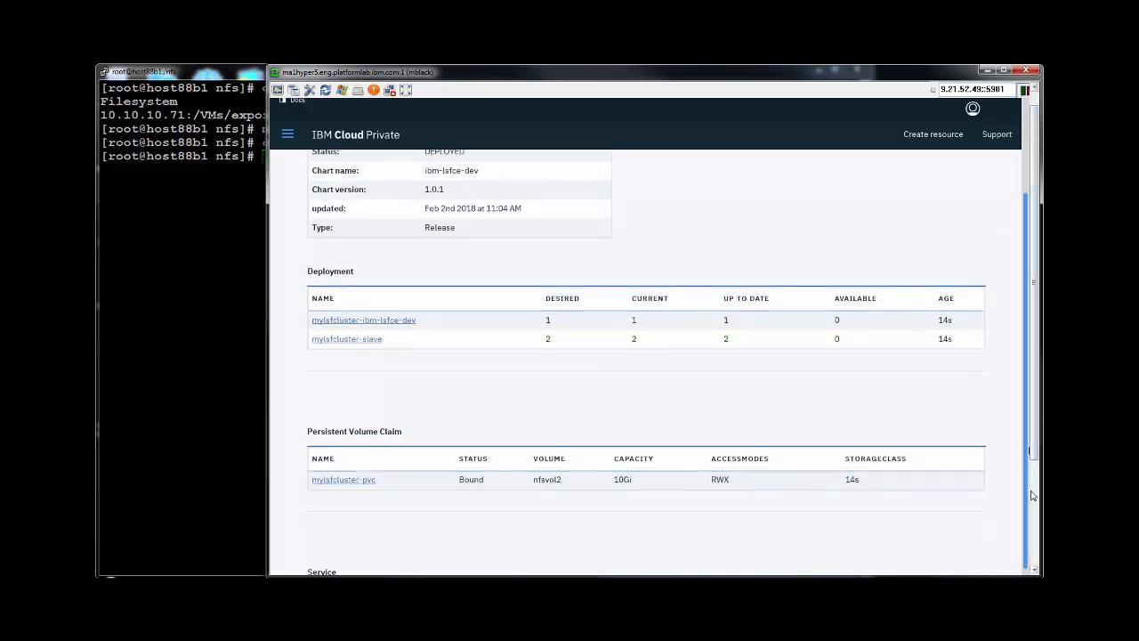
{"action": "scroll", "coordinate": [1033, 452], "scroll_direction": "down", "scroll_amount": 3}
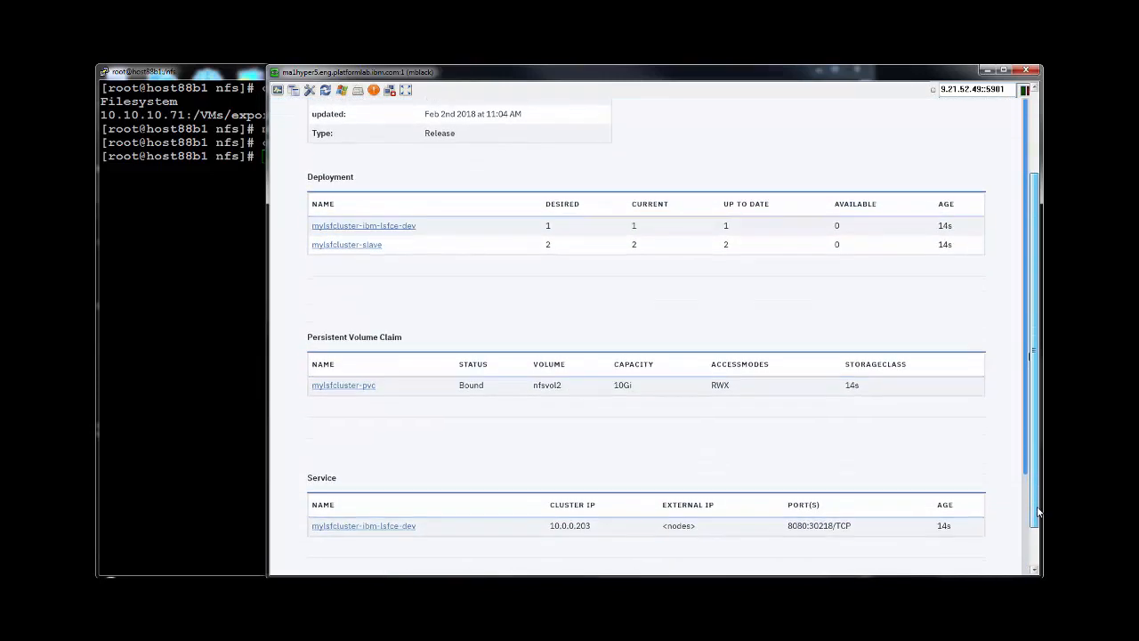
{"action": "scroll", "coordinate": [730, 498], "scroll_direction": "down", "scroll_amount": 5}
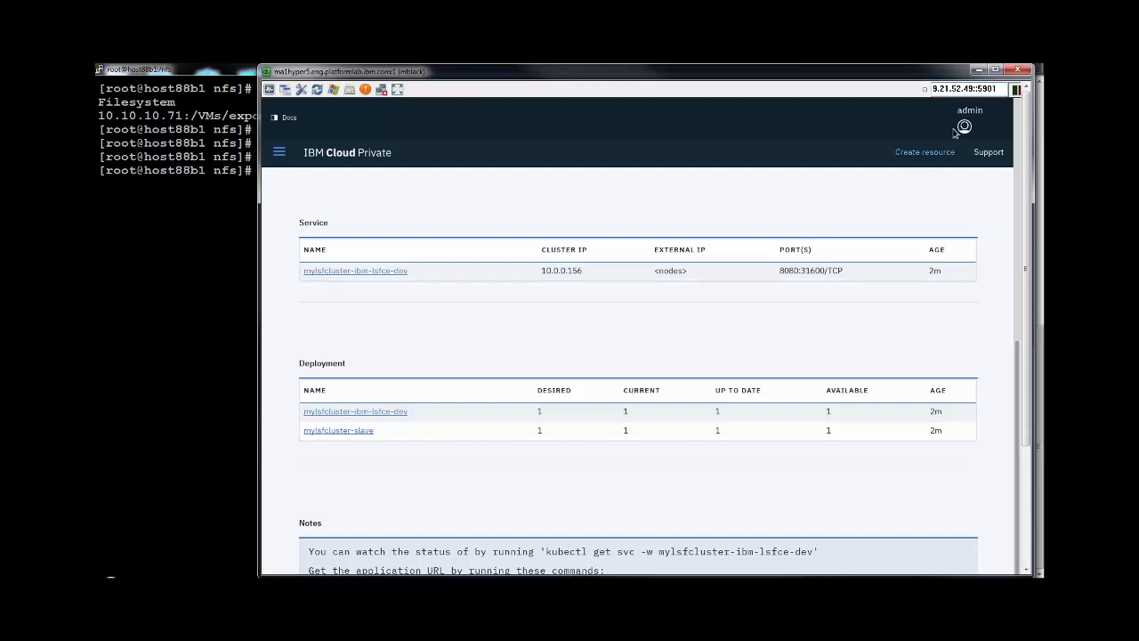
Log in to LSF Application Center full-screen as lsfadmin with the admin password, dismissing the save-login prompt.
{"action": "mouse_move", "coordinate": [995, 119]}
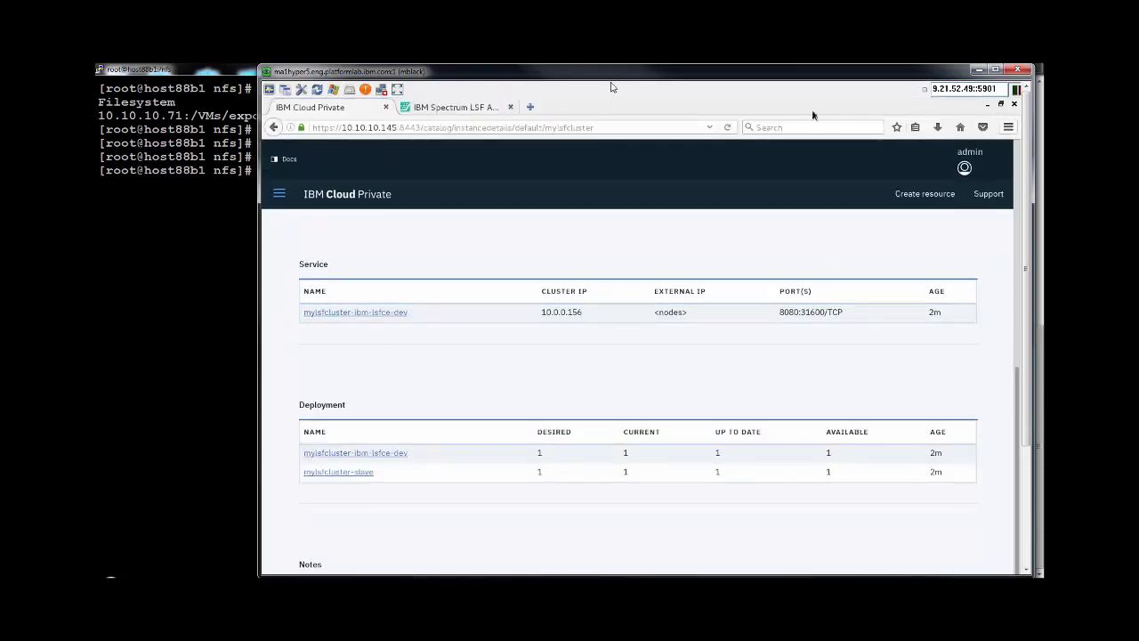
{"action": "left_click", "coordinate": [472, 108]}
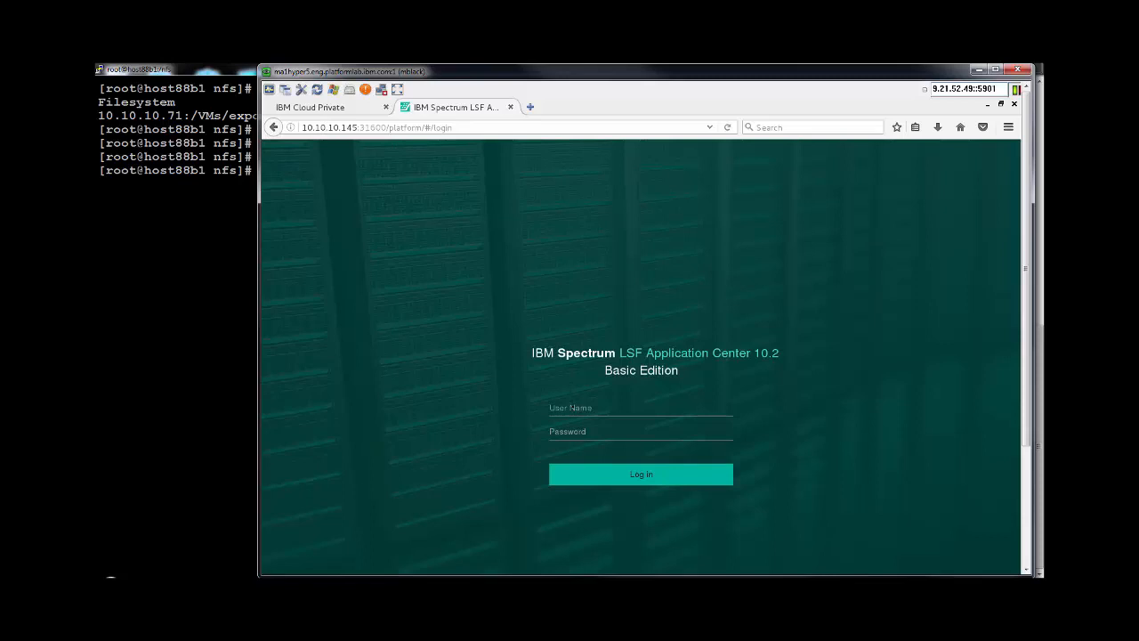
{"action": "key", "text": "F11"}
{"action": "left_click", "coordinate": [573, 407]}
{"action": "left_click", "coordinate": [569, 387]}
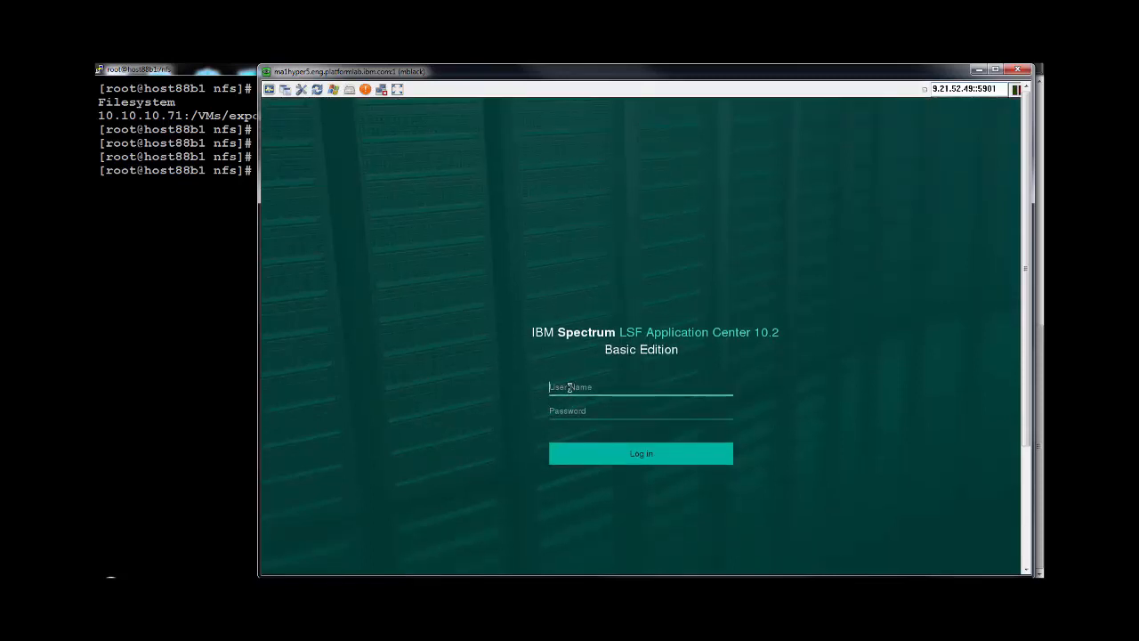
{"action": "type", "text": "lsfadmin"}
{"action": "left_click", "coordinate": [596, 412]}
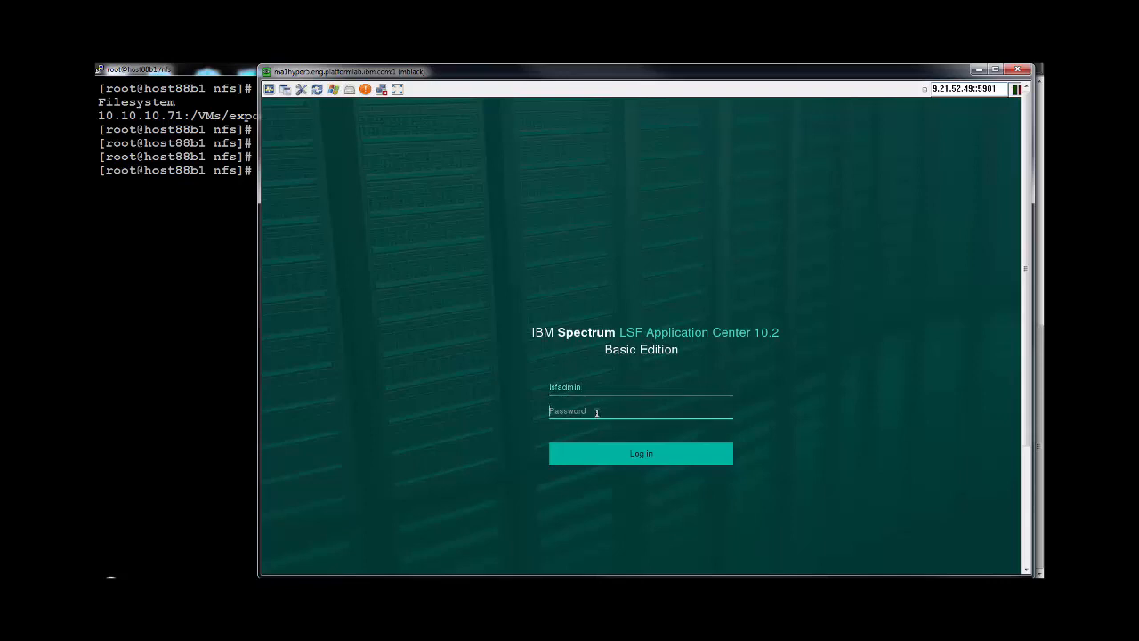
{"action": "type", "text": "password"}
{"action": "left_click", "coordinate": [610, 455]}
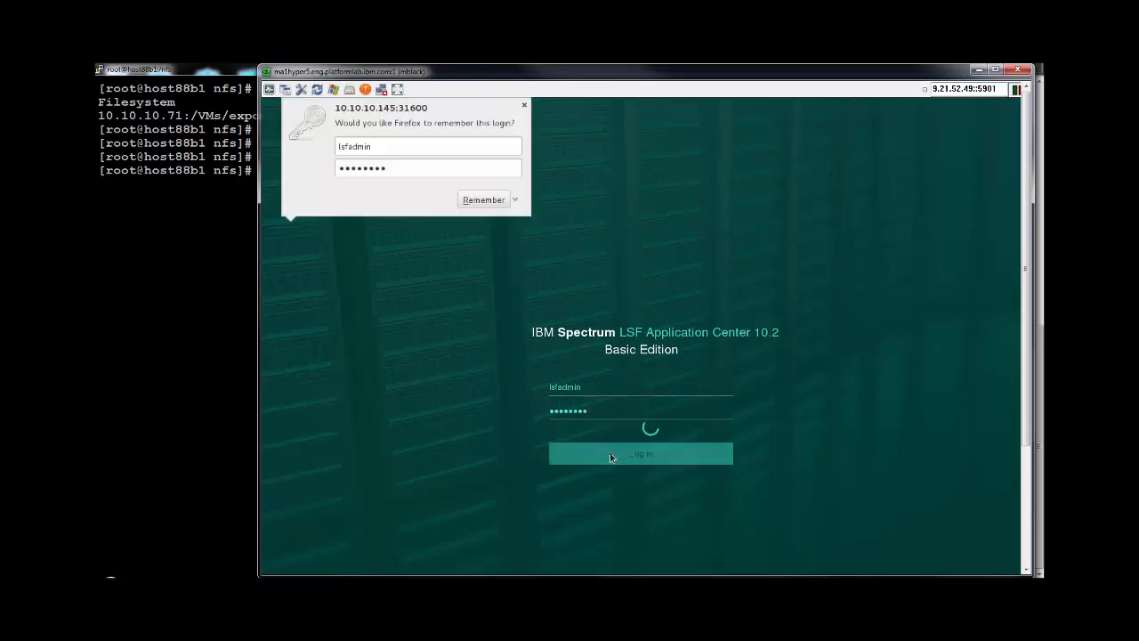
{"action": "left_click", "coordinate": [472, 205]}
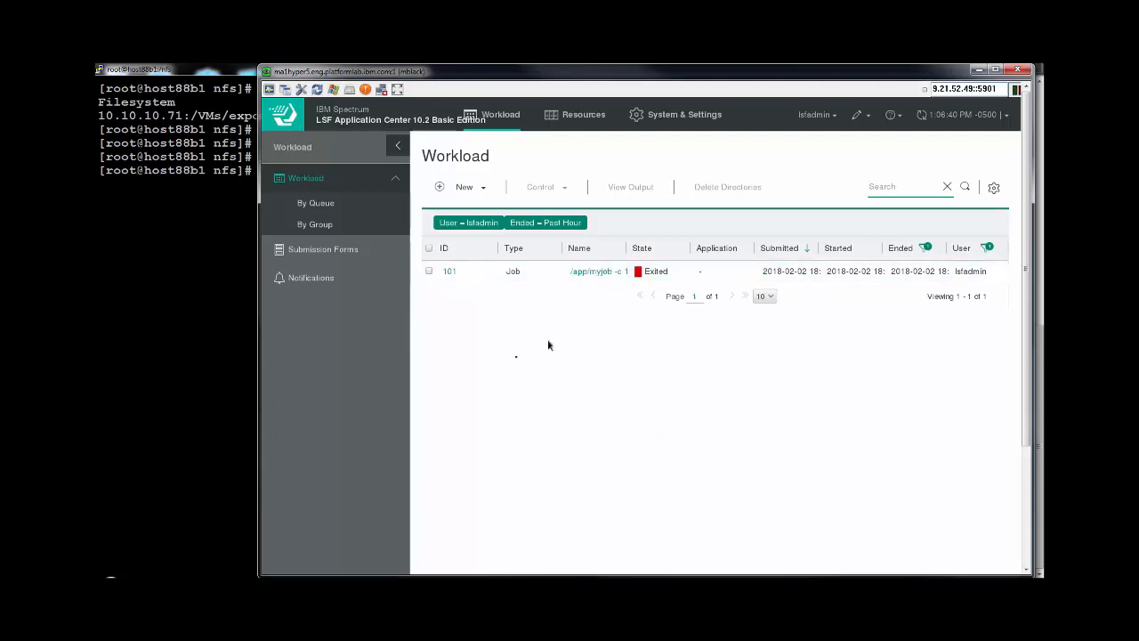
Submit a generic job named My-Job that runs 'sleep 180'.
{"action": "left_click", "coordinate": [478, 189]}
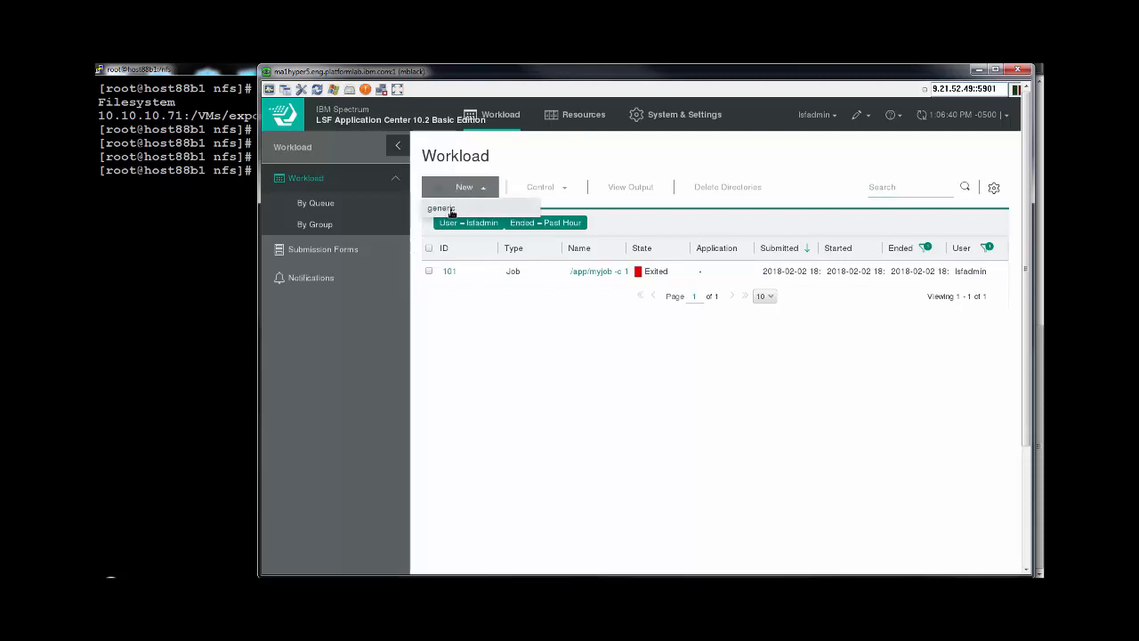
{"action": "left_click", "coordinate": [452, 210]}
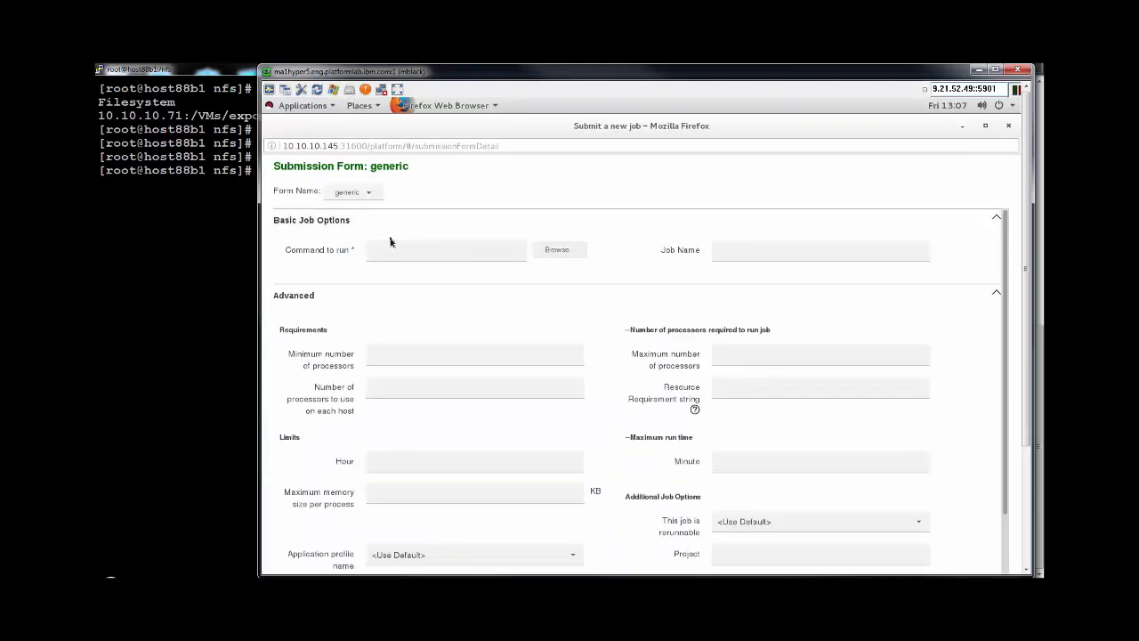
{"action": "left_click", "coordinate": [400, 248]}
{"action": "type", "text": "sleep 180"}
{"action": "left_click", "coordinate": [727, 248]}
{"action": "type", "text": "M"}
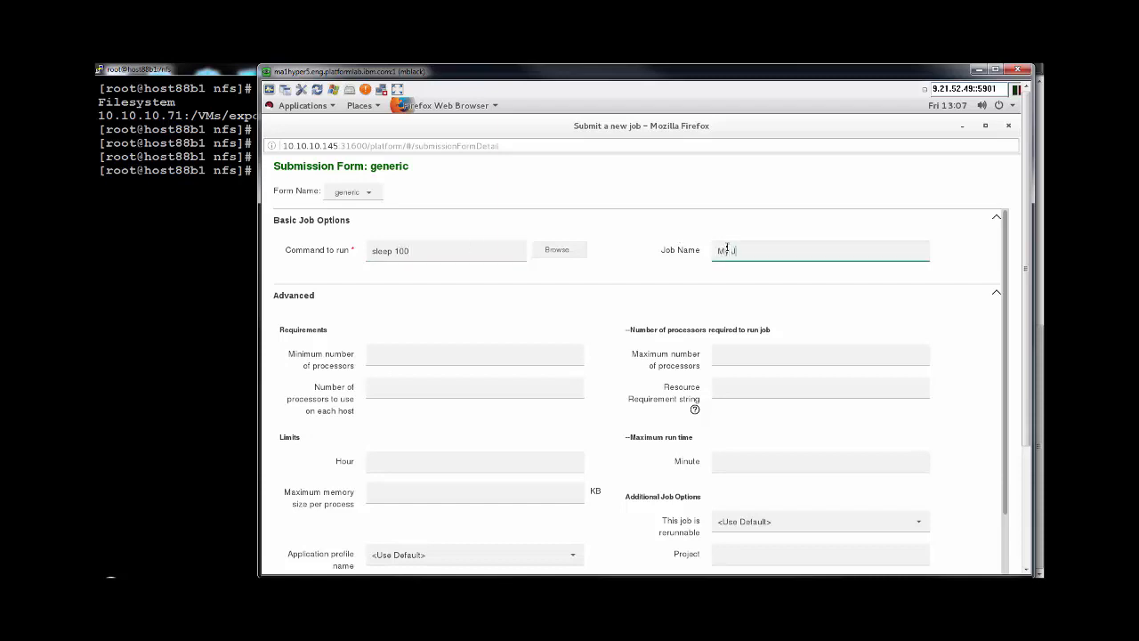
{"action": "type", "text": "y Job"}
{"action": "type", "text": "-"}
{"action": "left_click_drag", "start_coordinate": [1025, 267], "coordinate": [1025, 398]}
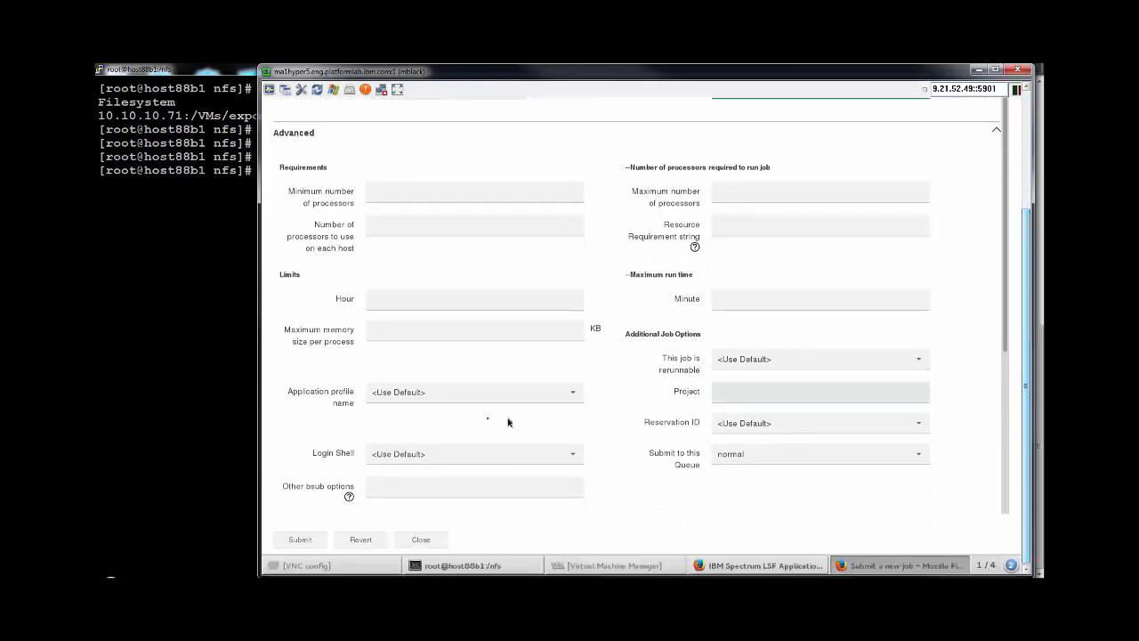
{"action": "left_click", "coordinate": [302, 540]}
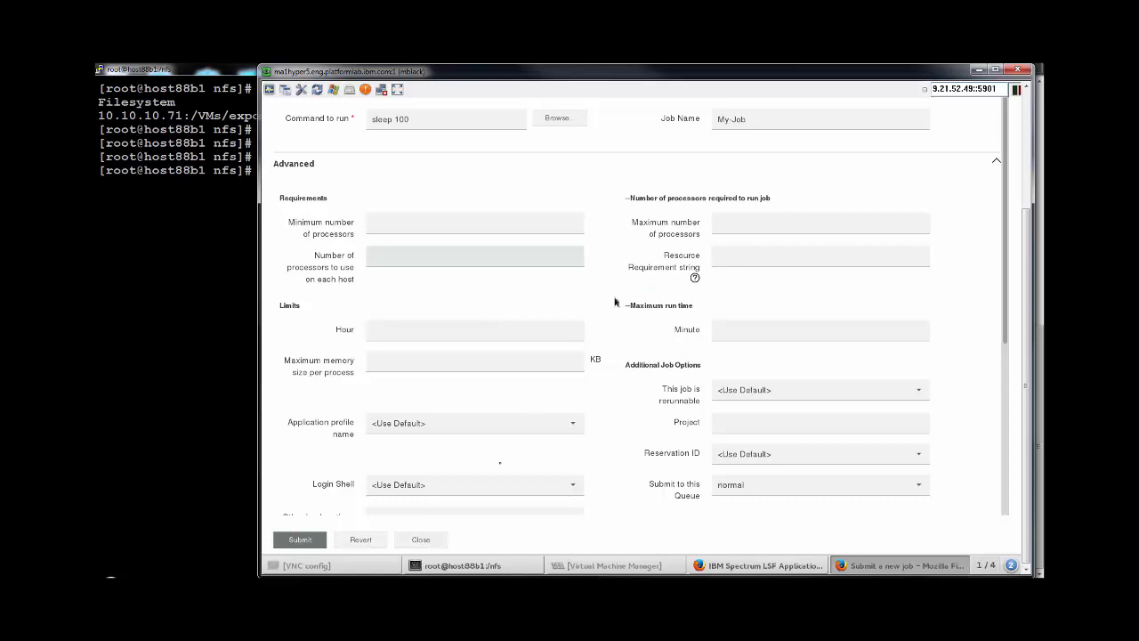
Close the form, check job 102 is Running, and return to the terminal.
{"action": "left_click", "coordinate": [431, 541]}
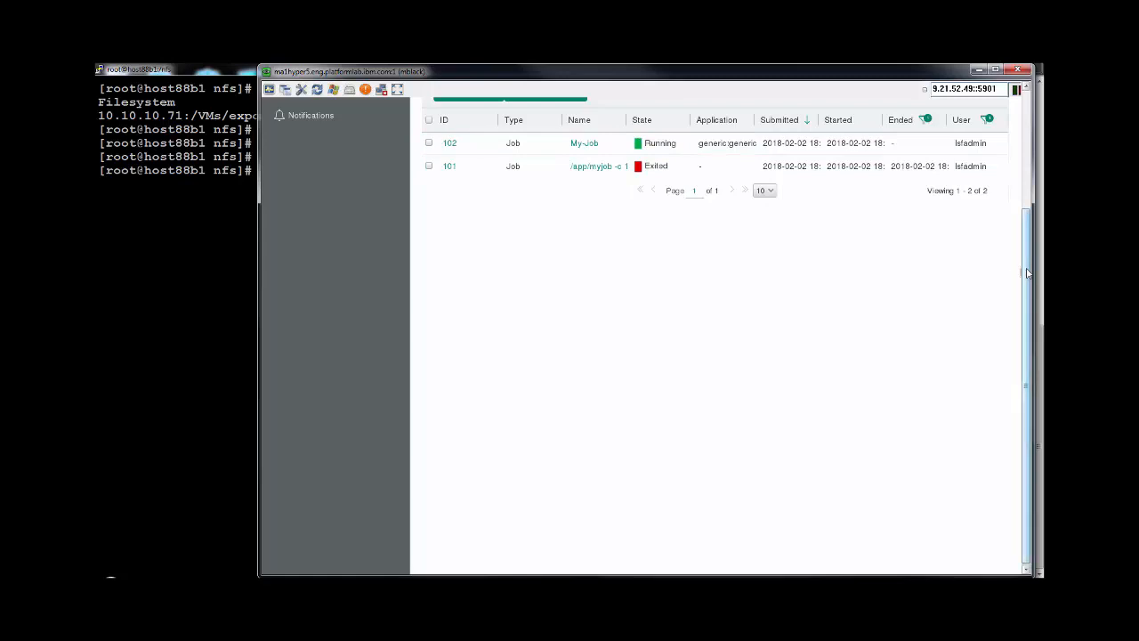
{"action": "left_click_drag", "start_coordinate": [1026, 264], "coordinate": [1027, 159]}
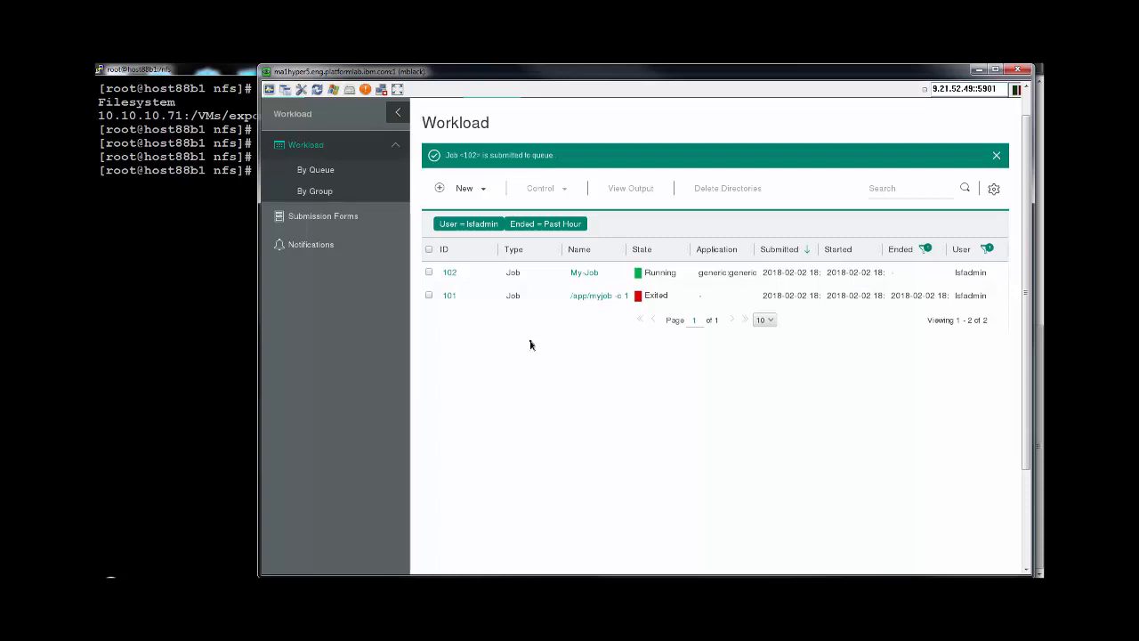
{"action": "left_click", "coordinate": [238, 71]}
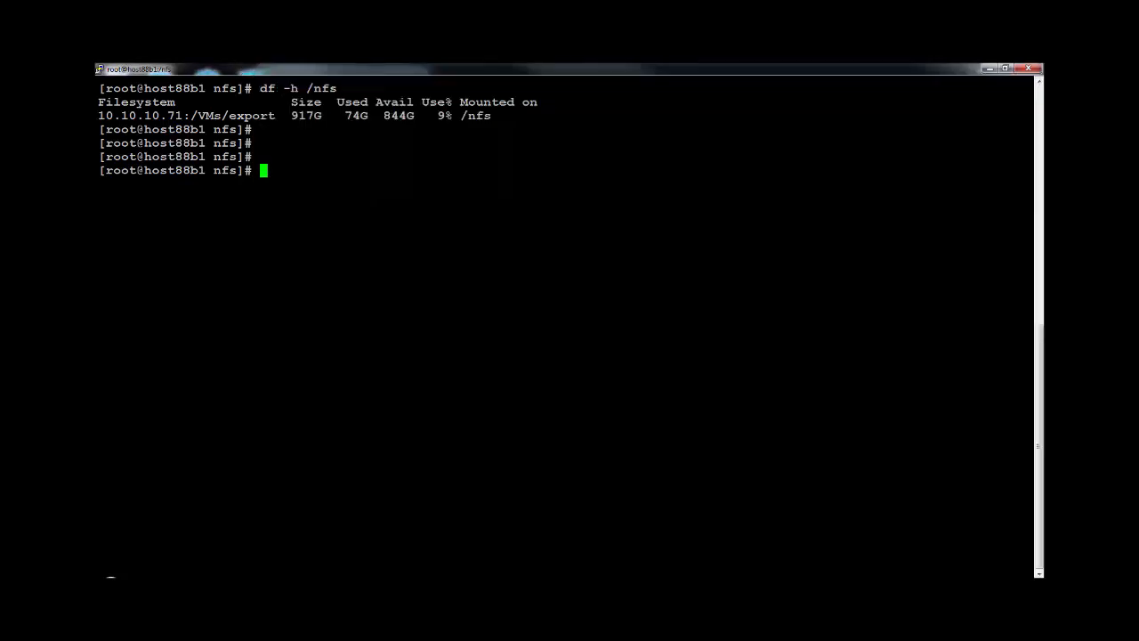
List pods with kubectl get pod, then rerun kubectl exec to open bash in the master pod.
{"action": "type", "text": "kubectl get pod"}
{"action": "key", "text": "Return"}
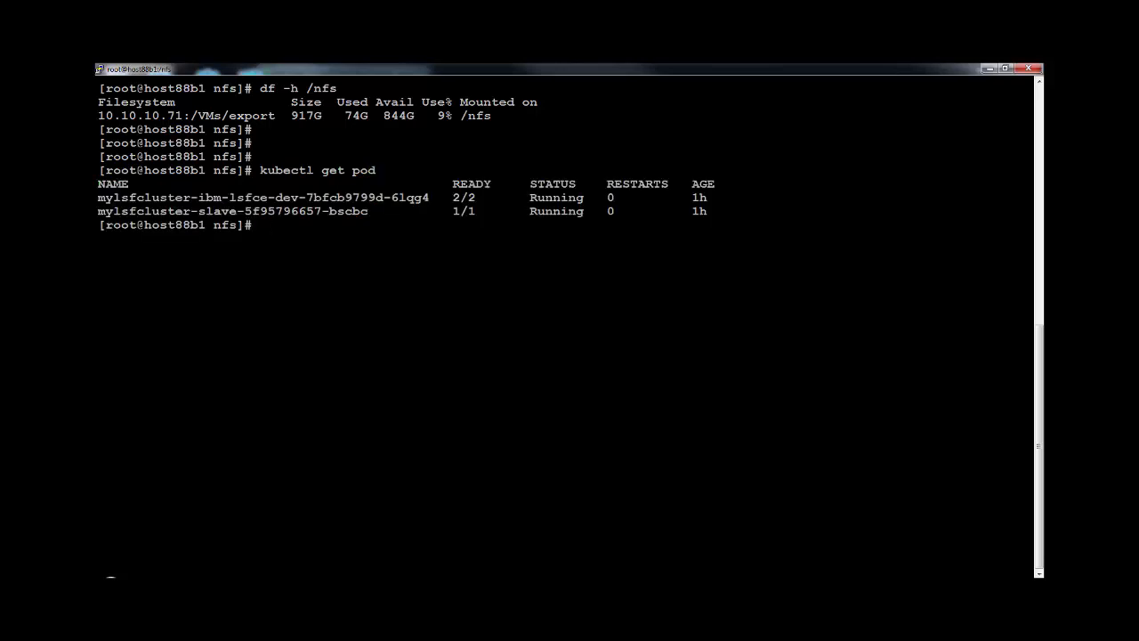
{"action": "key", "text": "Up"}
{"action": "key", "text": "Up"}
{"action": "key", "text": "Up"}
{"action": "key", "text": "Up"}
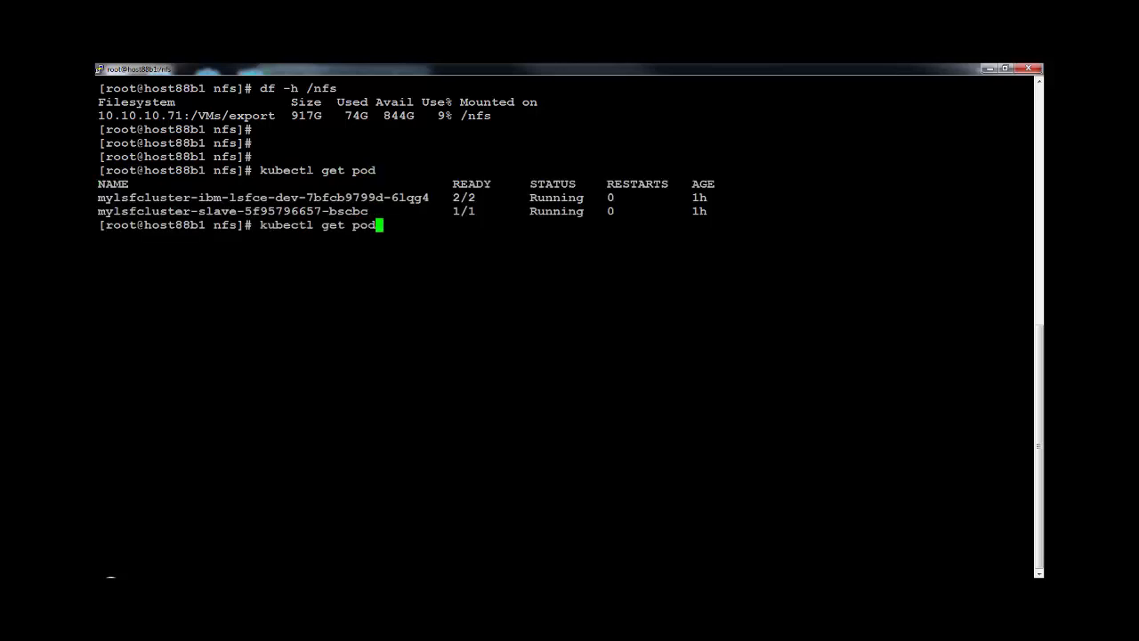
{"action": "key", "text": "Up"}
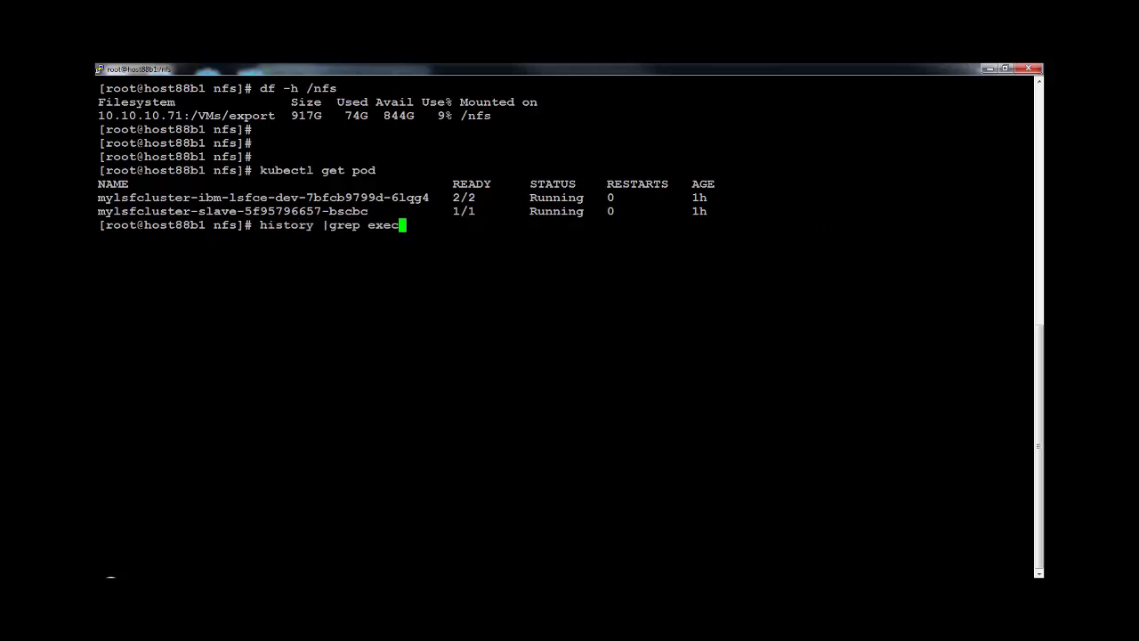
{"action": "key", "text": "Down"}
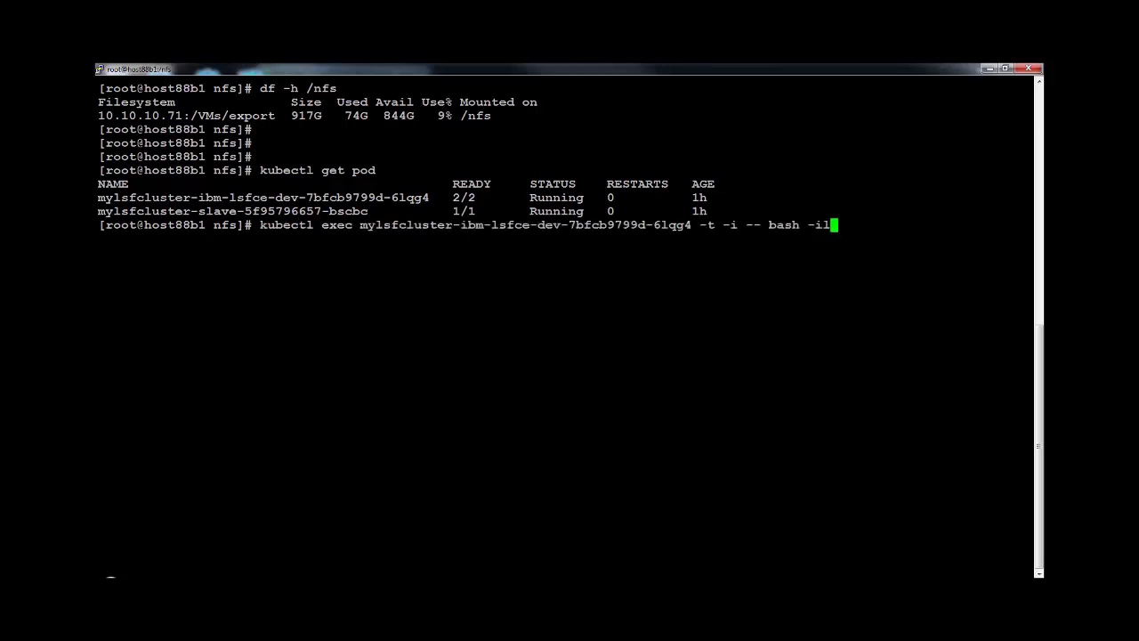
{"action": "left_click_drag", "start_coordinate": [361, 225], "coordinate": [540, 237]}
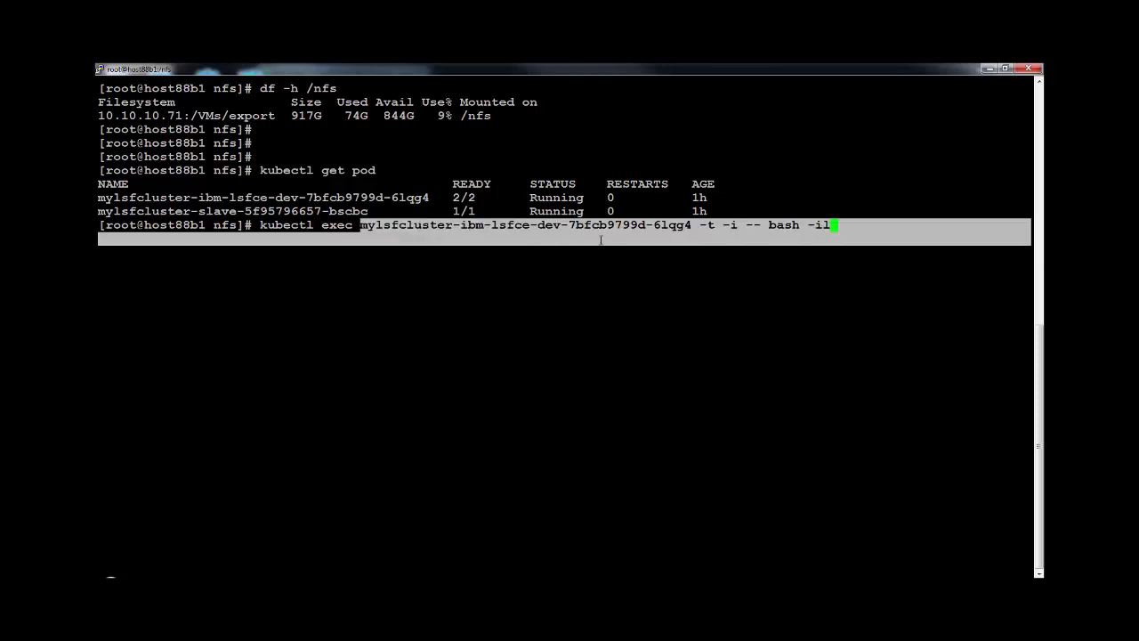
{"action": "left_click_drag", "start_coordinate": [663, 237], "coordinate": [695, 226]}
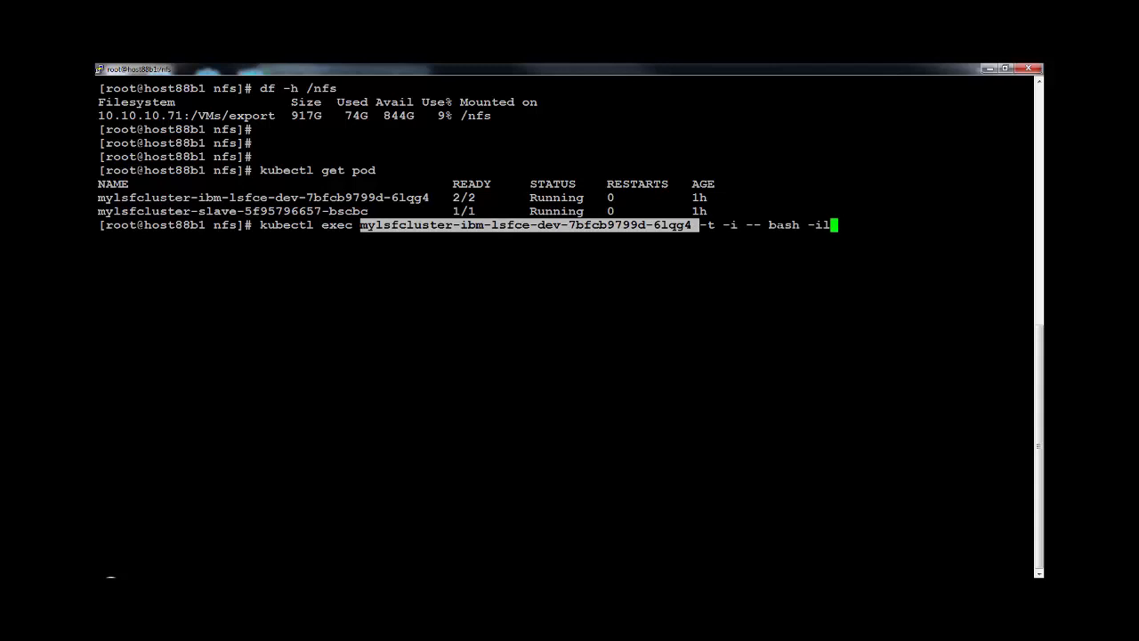
{"action": "key", "text": "Return"}
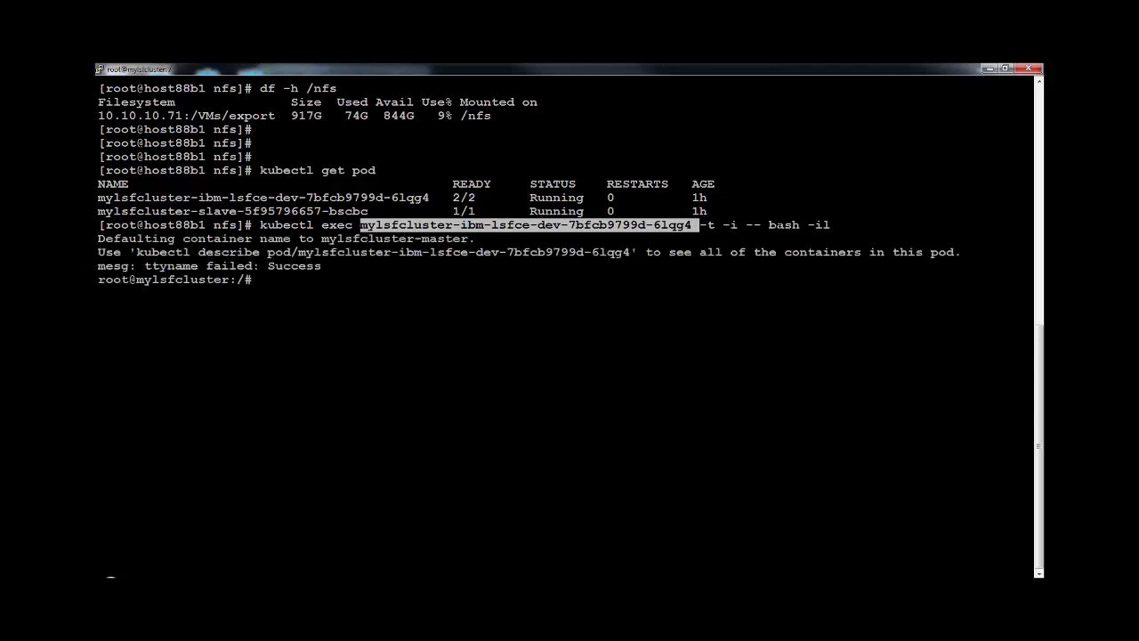
List the pod's root directory and check the /data, /apps and /home/lsfadmin mounts with df -h.
{"action": "type", "text": "ls"}
{"action": "key", "text": "Return"}
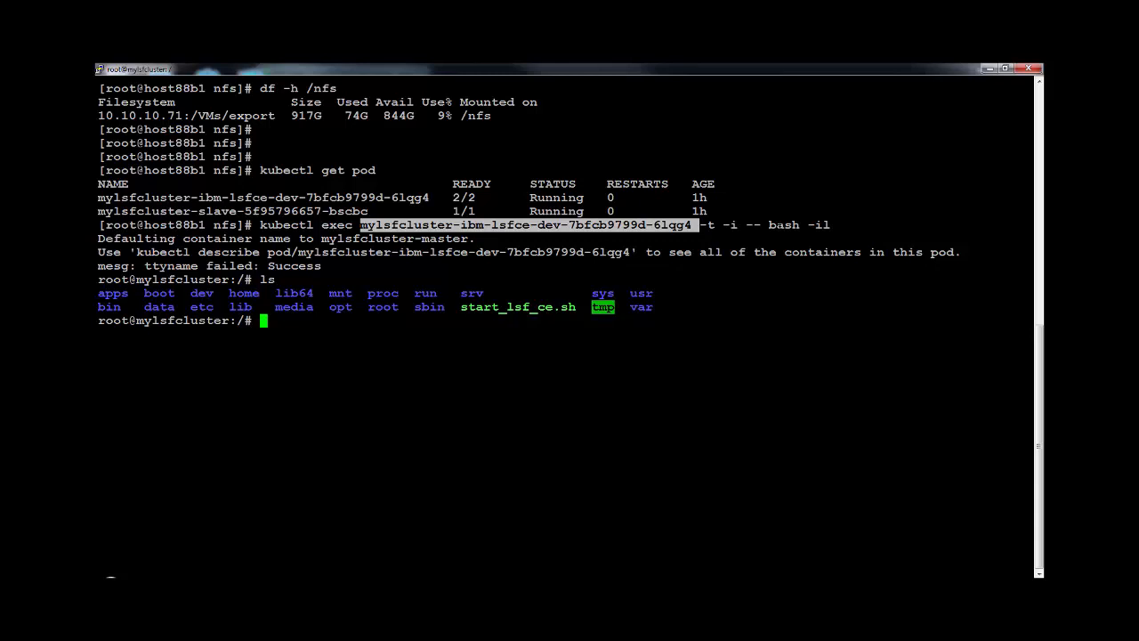
{"action": "type", "text": "df -h"}
{"action": "key", "text": "Return"}
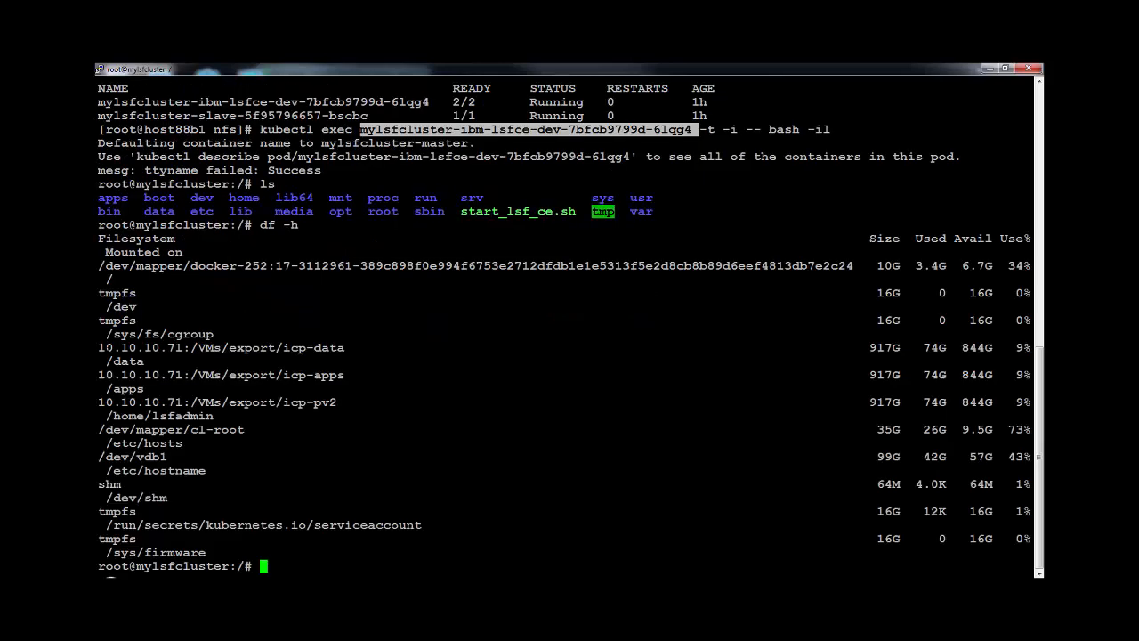
{"action": "left_click_drag", "start_coordinate": [98, 347], "coordinate": [346, 415]}
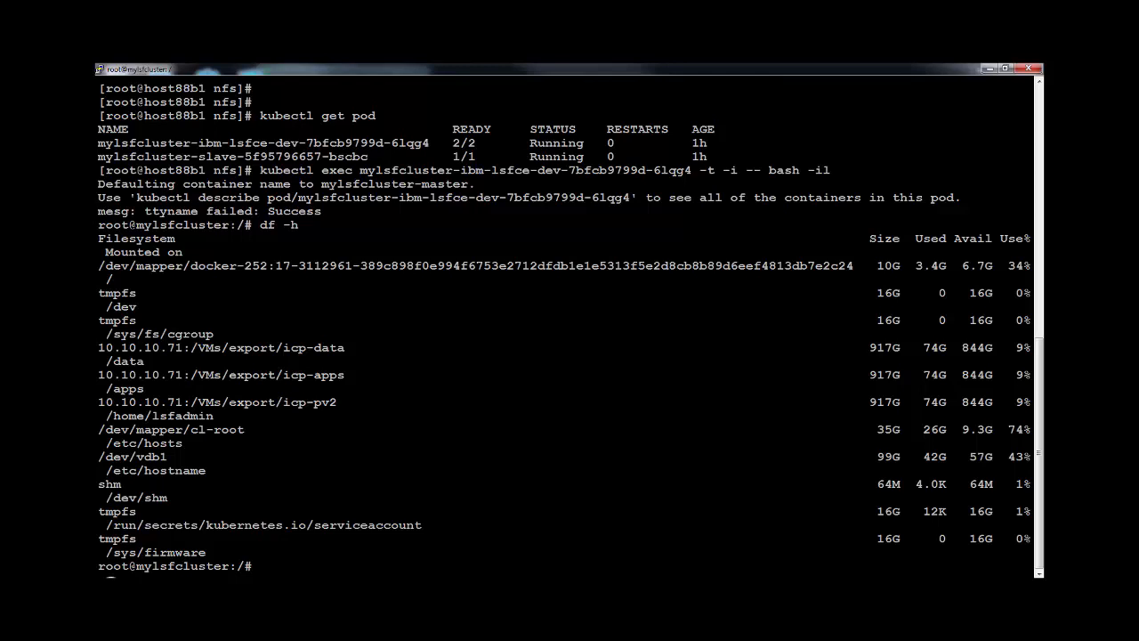
Switch to lsfadmin, source profile.lsf, and run lsid to confirm cluster1 with master mylsfcluster.
{"action": "type", "text": "su - lsfadmin"}
{"action": "key", "text": "Return"}
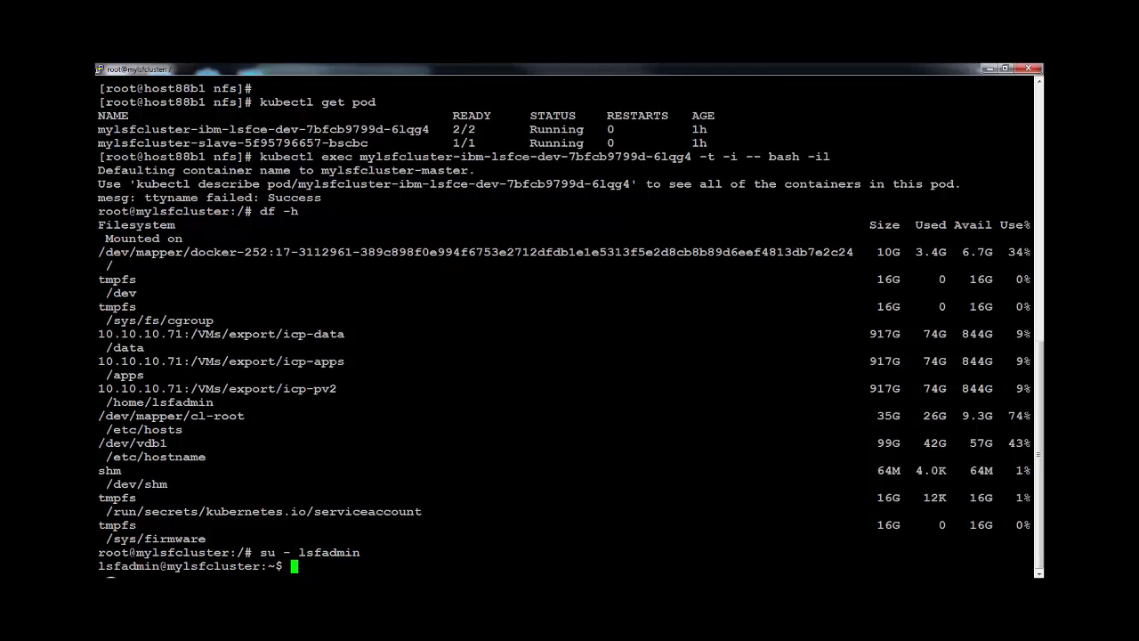
{"action": "type", "text": ". /opt/ibm/lsfsuite/"}
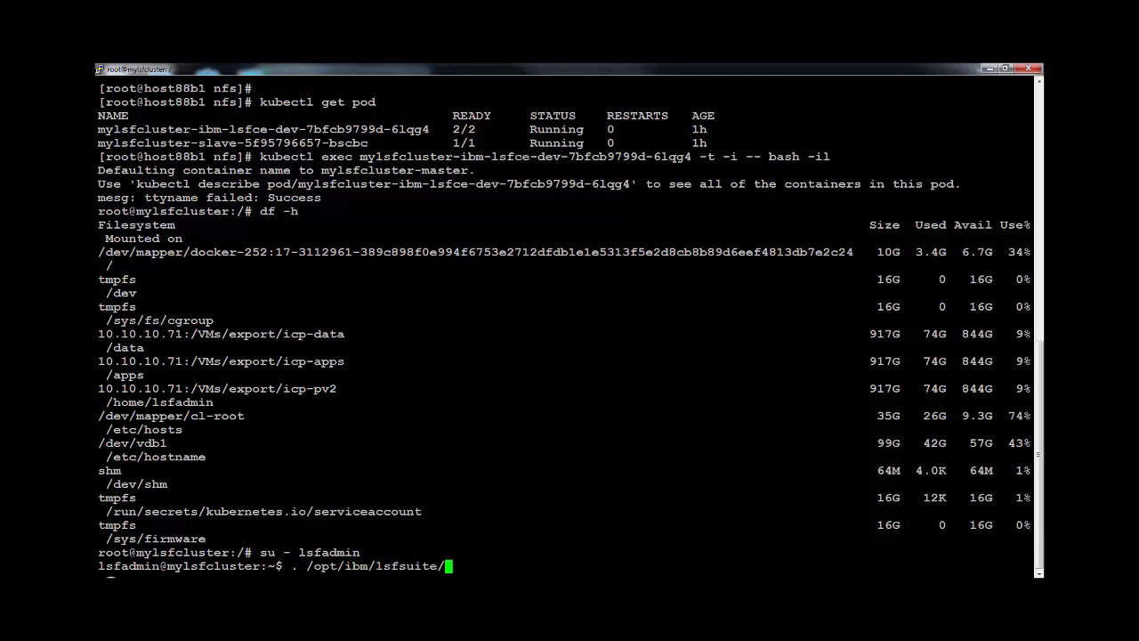
{"action": "type", "text": "lsf/conf/profile.lsf"}
{"action": "key", "text": "Return"}
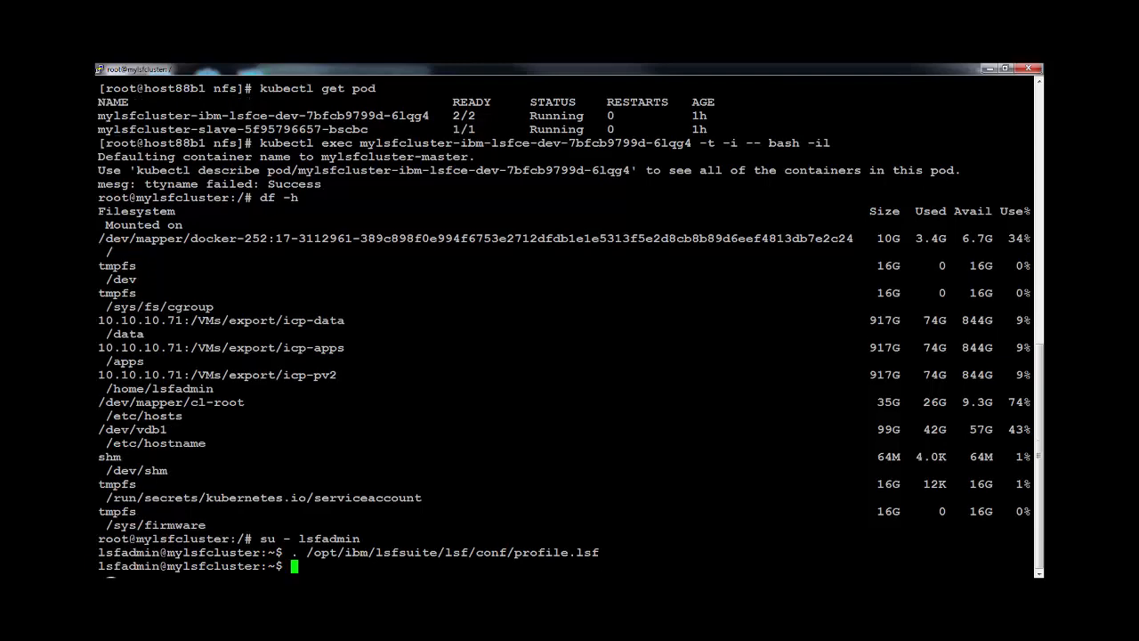
{"action": "type", "text": "lsid"}
{"action": "key", "text": "Return"}
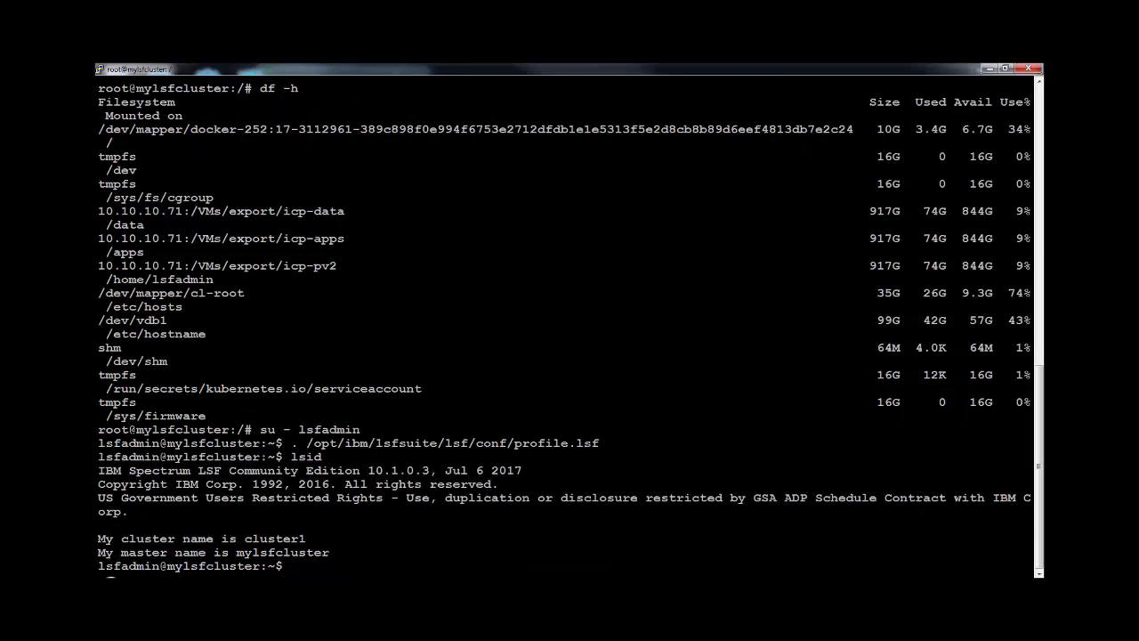
Check the working directory and submit /apps/myjob with bsub -c 10 -m 100 -r 1.
{"action": "type", "text": "pwd"}
{"action": "key", "text": "Return"}
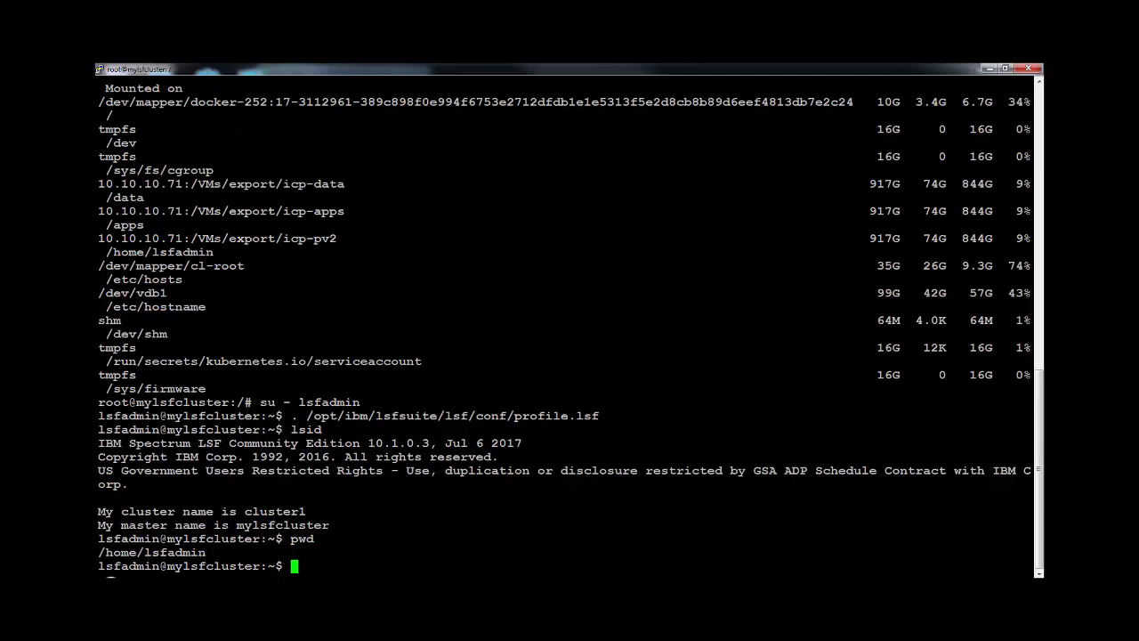
{"action": "type", "text": "bsub /apps/myjob -"}
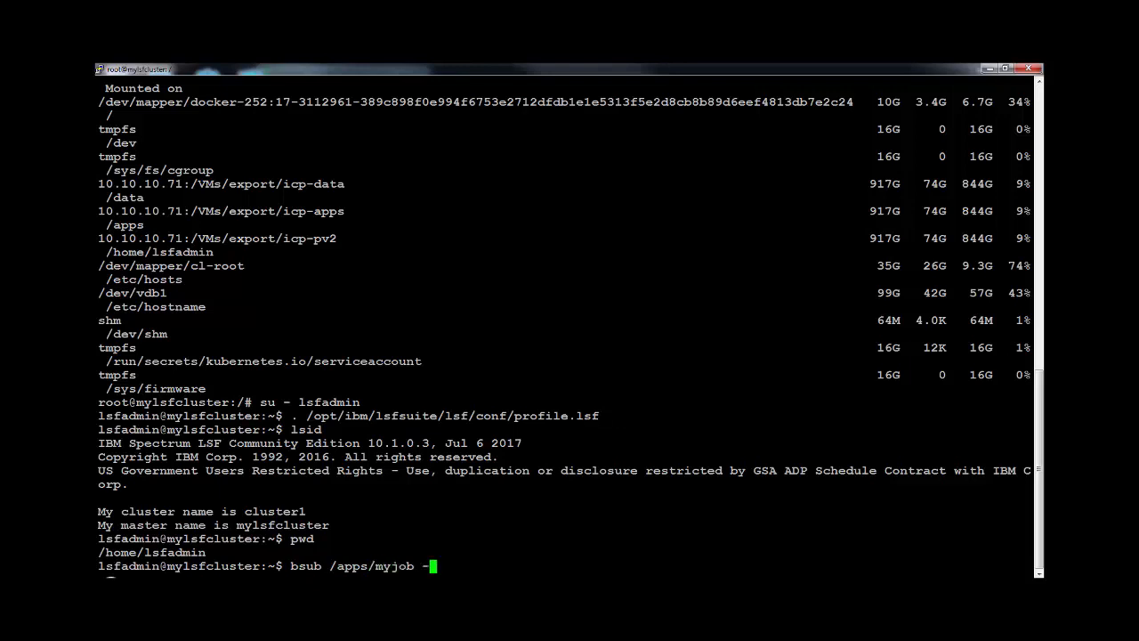
{"action": "type", "text": "c 10 -m 100 -r 1"}
{"action": "key", "text": "Return"}
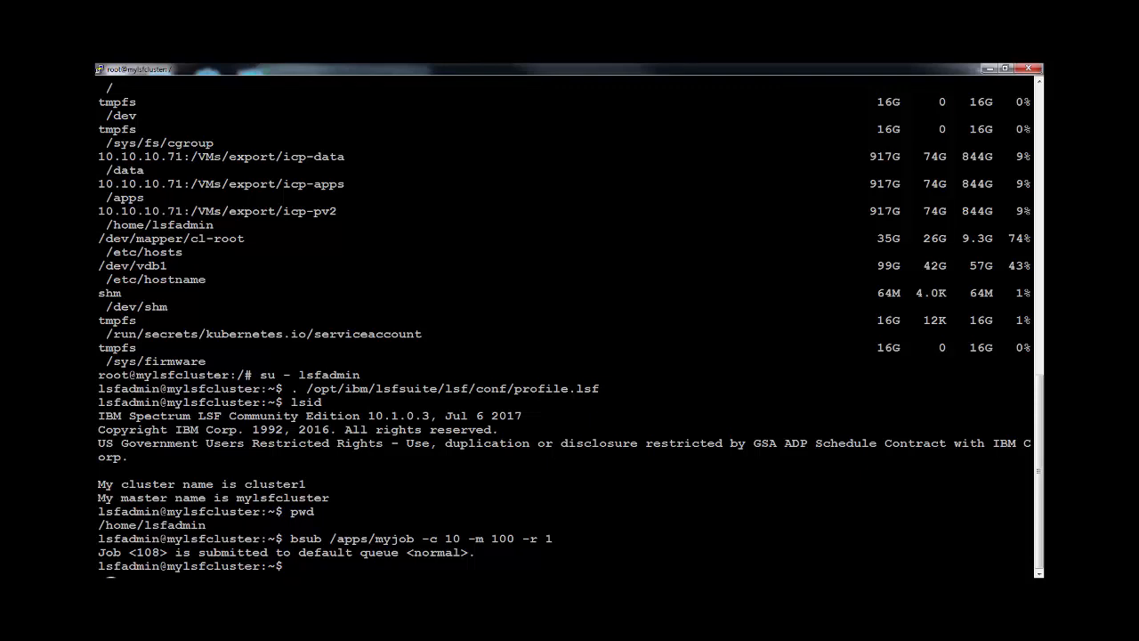
Check job 108's history twice with bhist -l 108, then open job 108 in Application Center.
{"action": "type", "text": "bhist -l 108"}
{"action": "key", "text": "Return"}
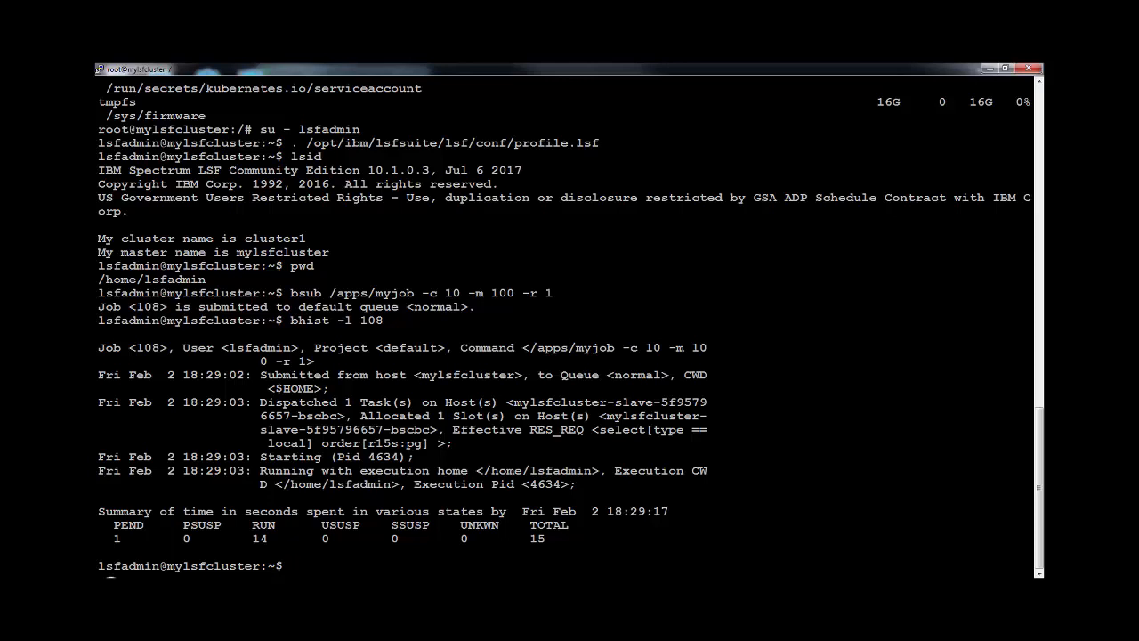
{"action": "key", "text": "Up"}
{"action": "key", "text": "Return"}
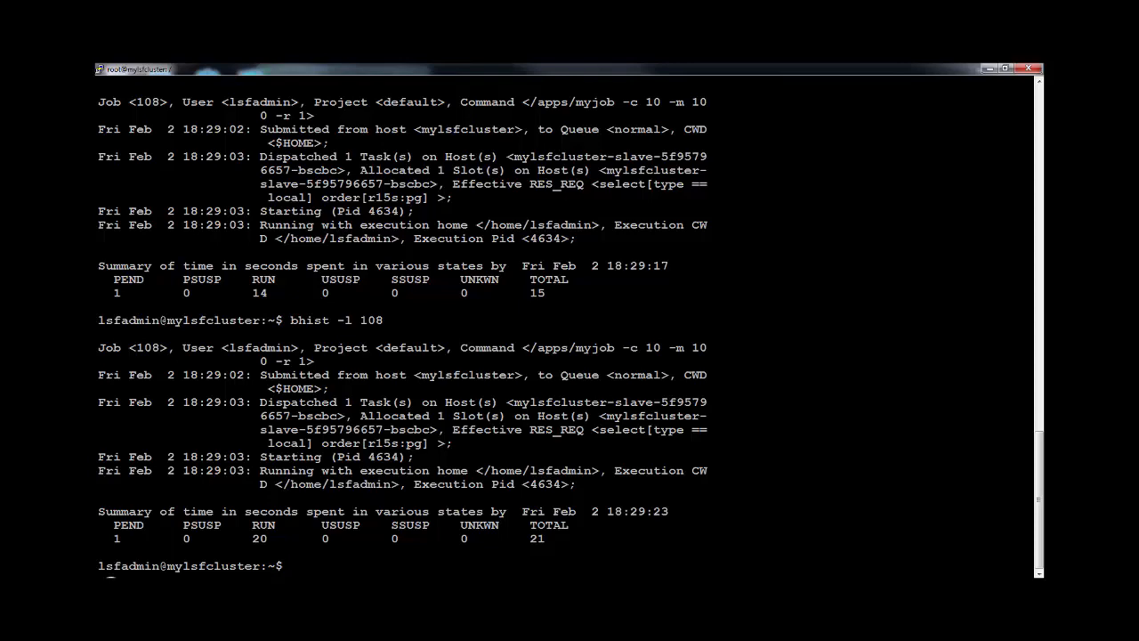
{"action": "key", "text": "alt+Tab"}
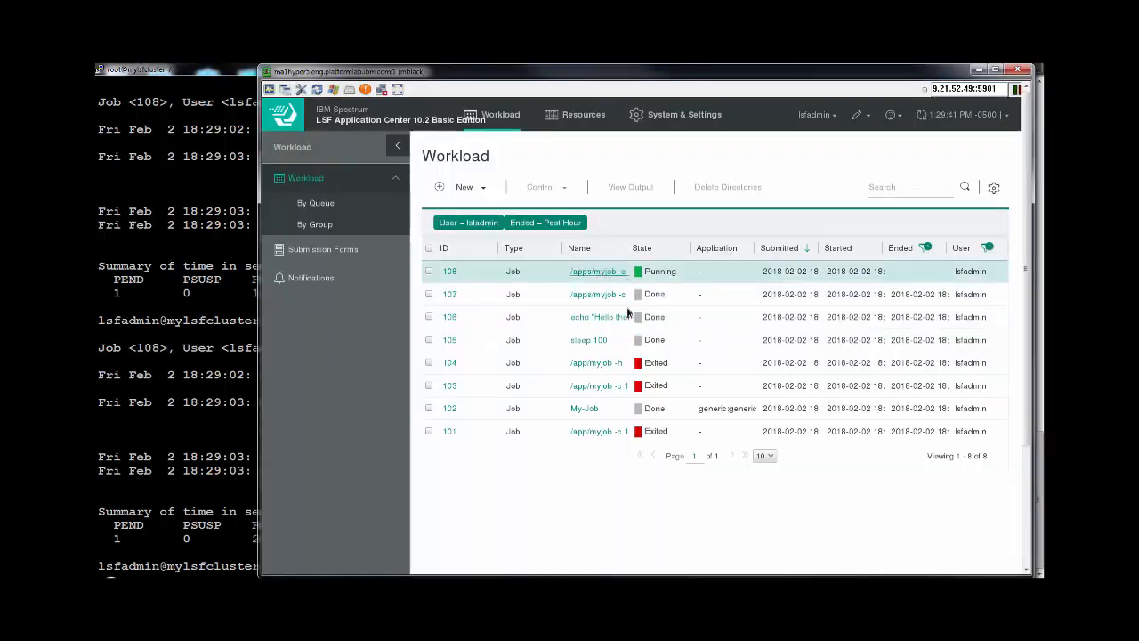
{"action": "left_click", "coordinate": [450, 272]}
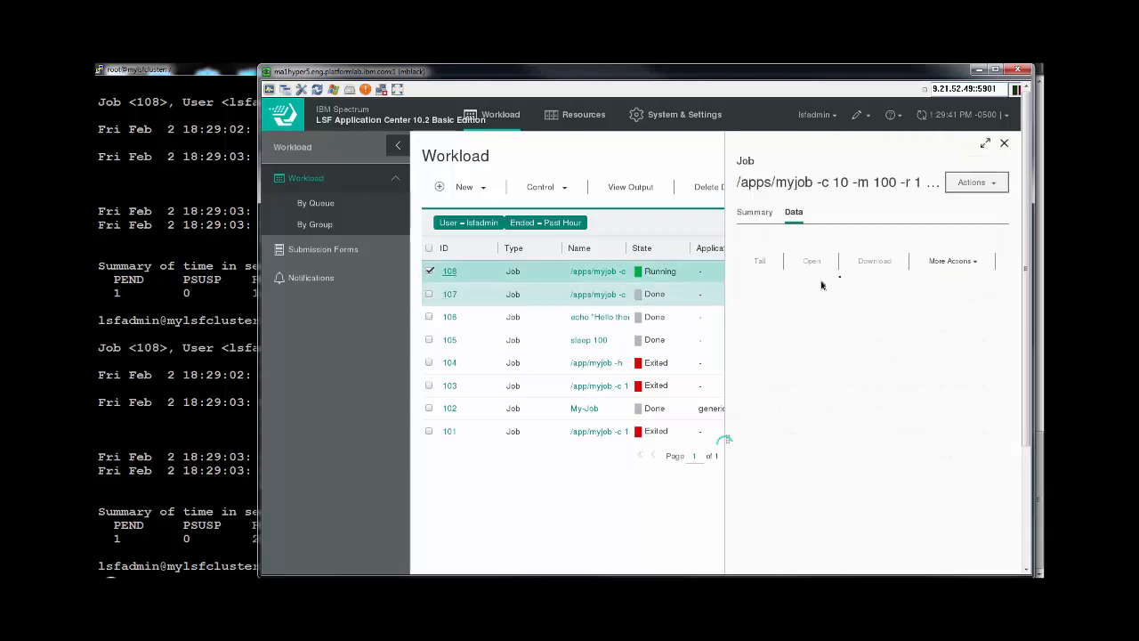